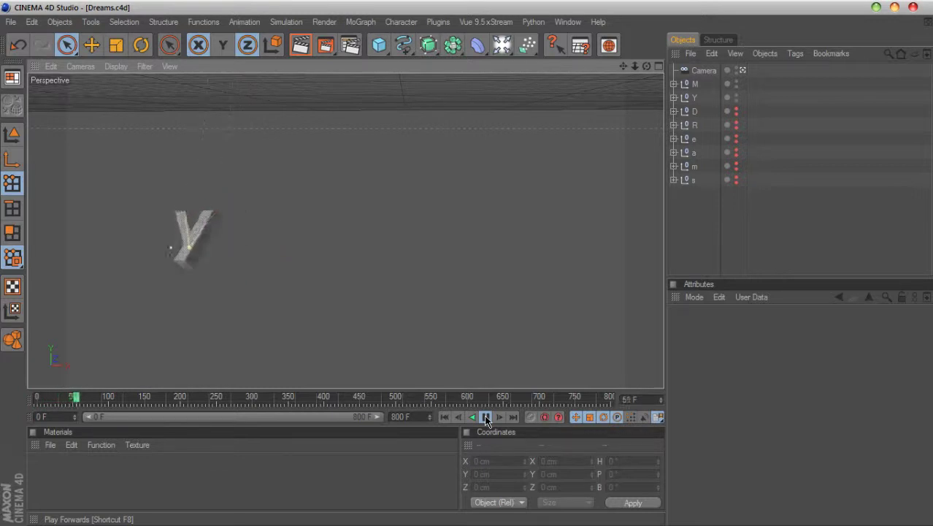
Play back the hanging letters' animation through the scene camera, and return to the first frame.
left_click(486, 417)
left_click(444, 417)
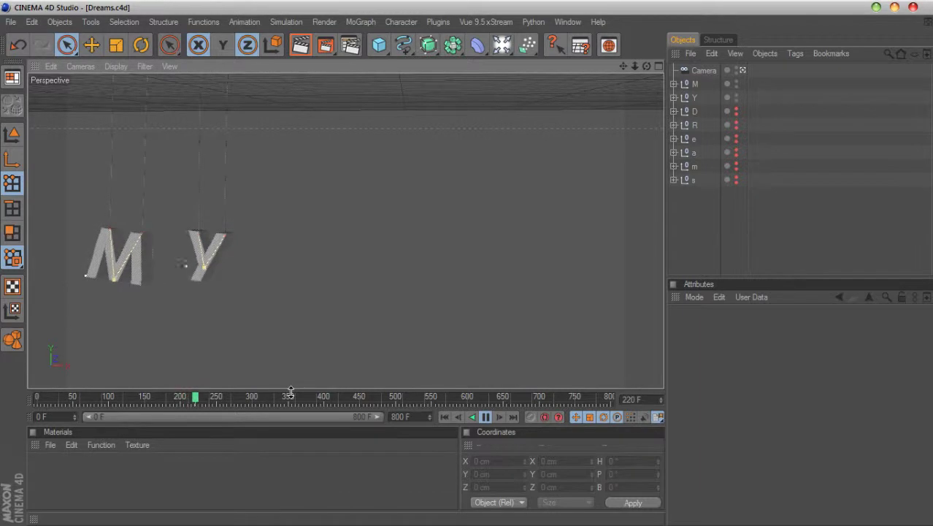
left_click(486, 417)
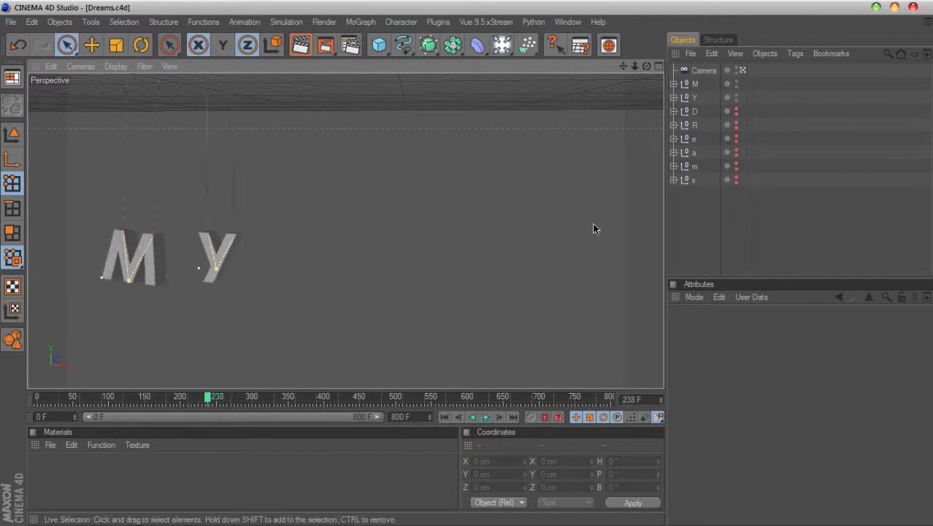
left_click(445, 417)
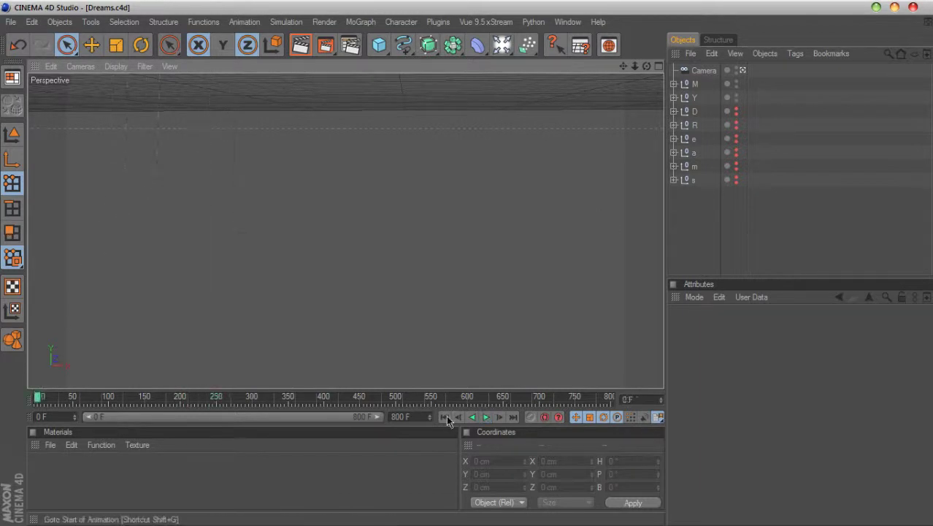
Examine the Y and M letter groups in the front view.
left_click(661, 66)
left_click(660, 235)
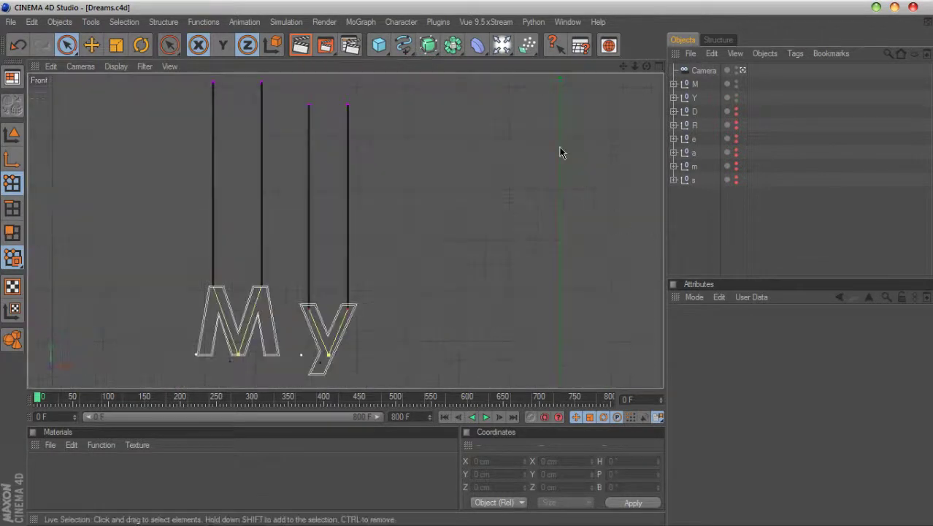
left_click_drag(623, 67, 658, 0)
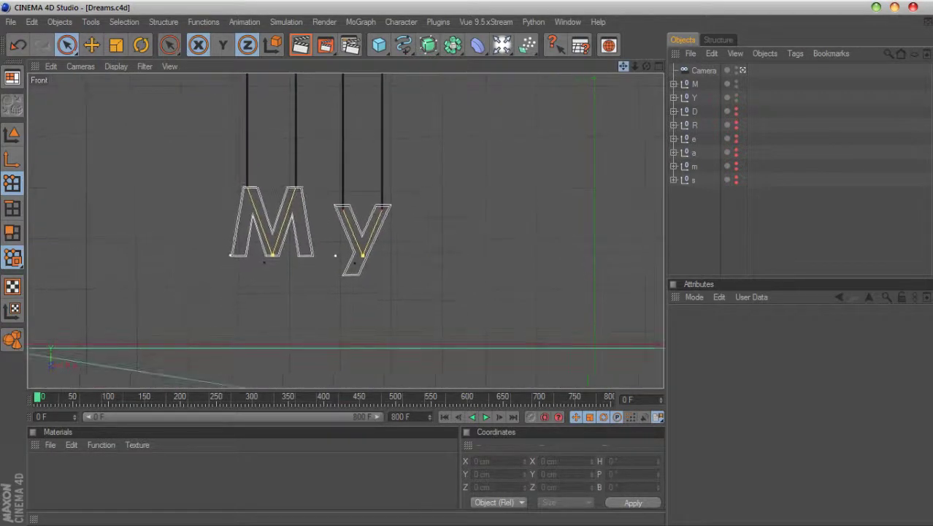
left_click(691, 98)
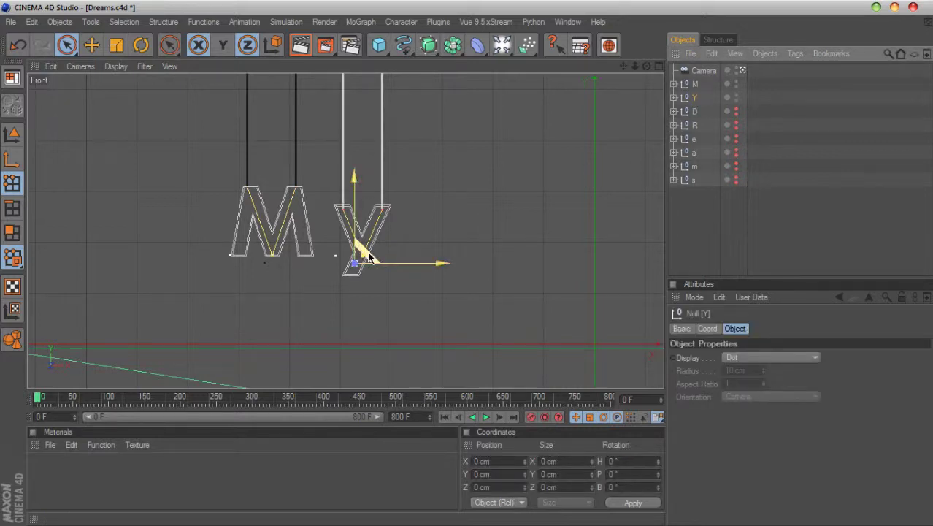
left_click(694, 84)
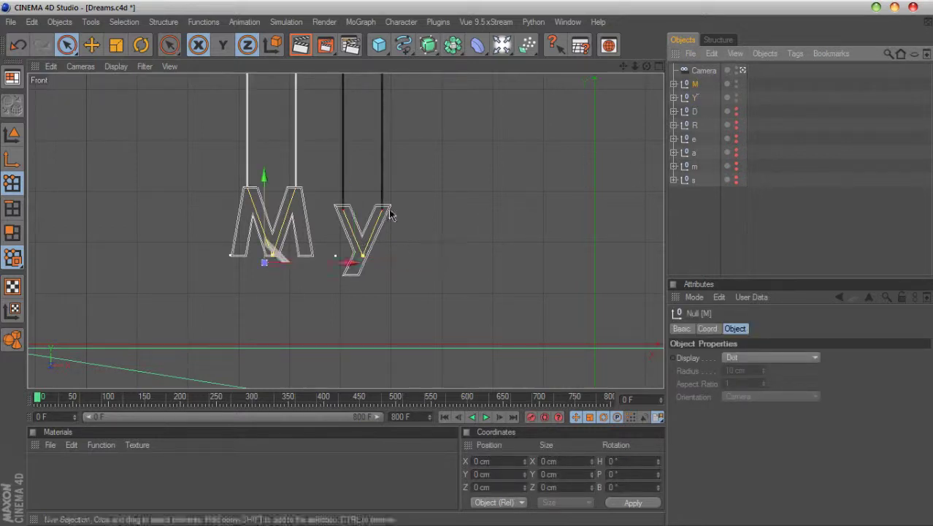
left_click_drag(274, 250, 268, 251)
Play the animation in the perspective view, render a frame of the swinging letters, and return to the first frame.
left_click(658, 66)
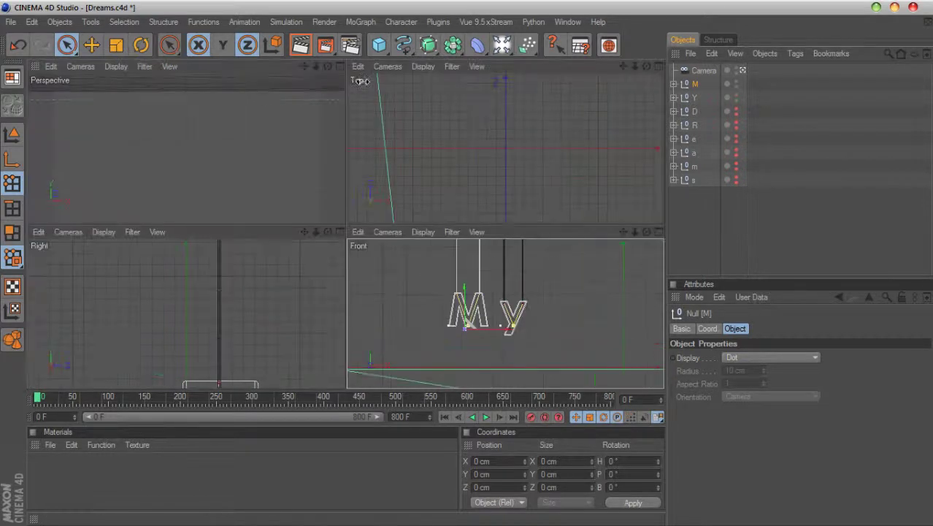
left_click(339, 67)
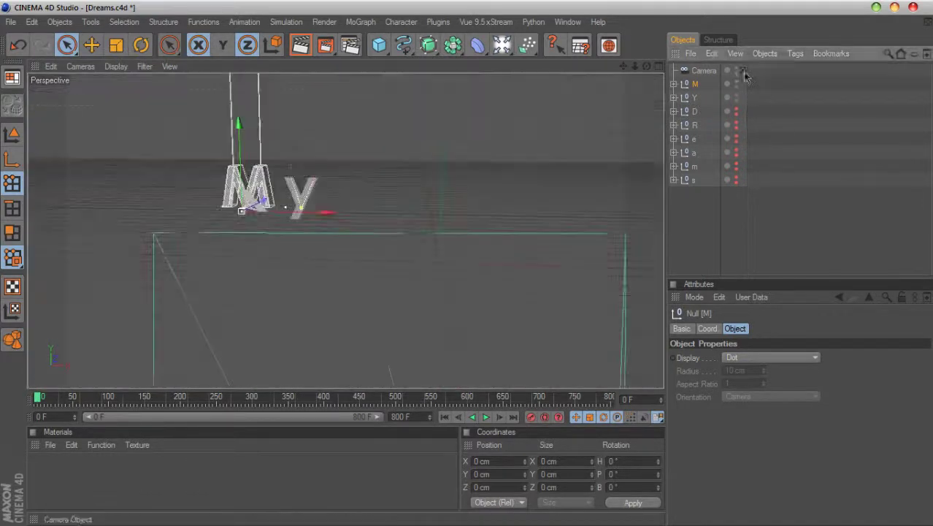
scroll(561, 158, "down", 2)
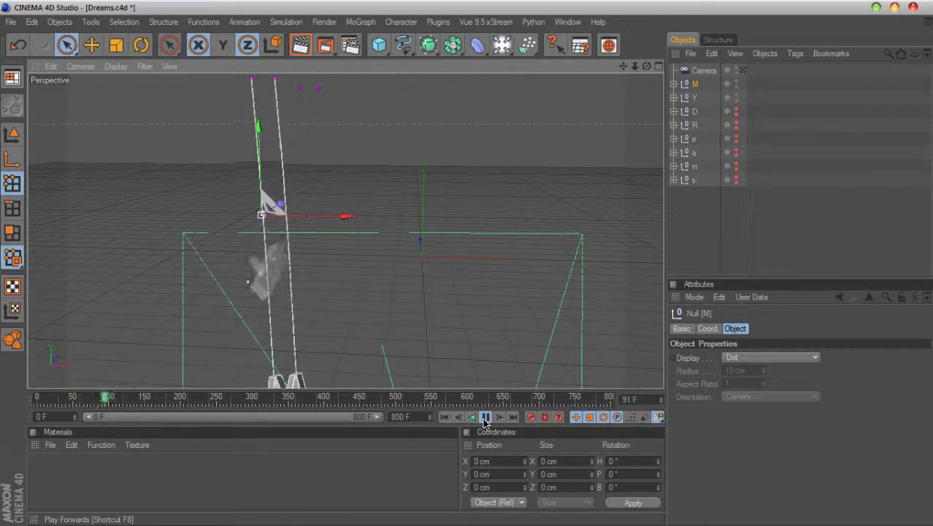
left_click(485, 417)
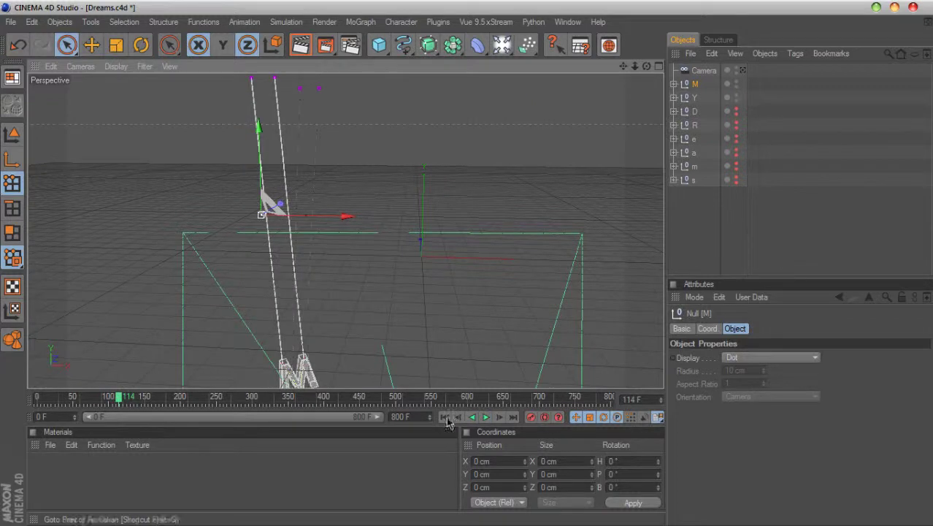
left_click(456, 417)
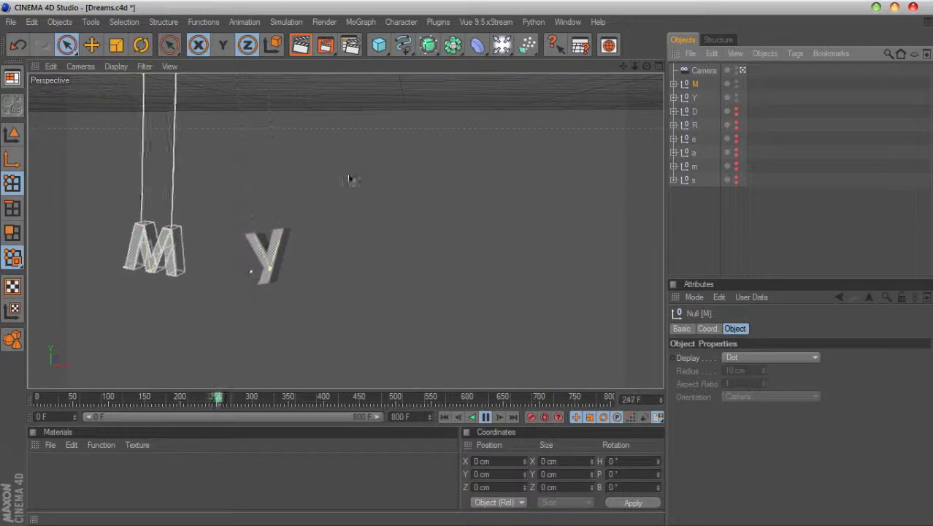
left_click(302, 46)
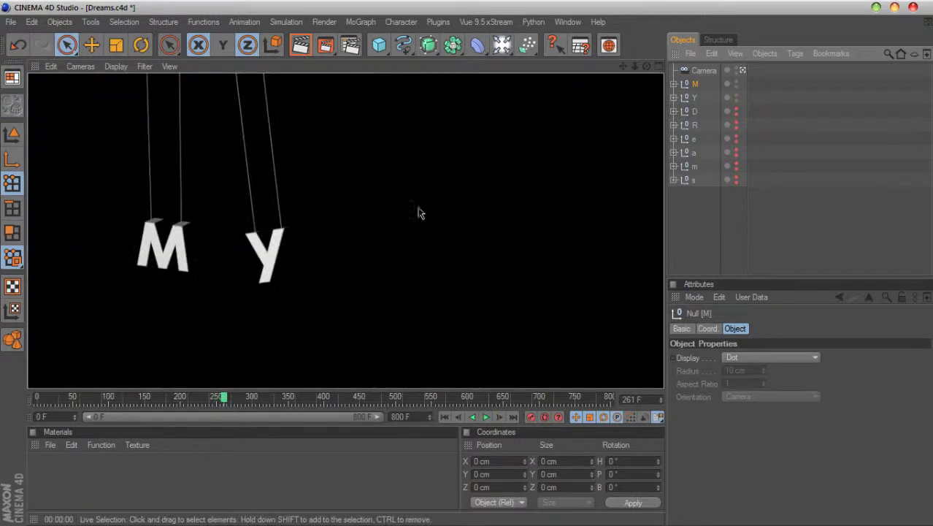
left_click(444, 419)
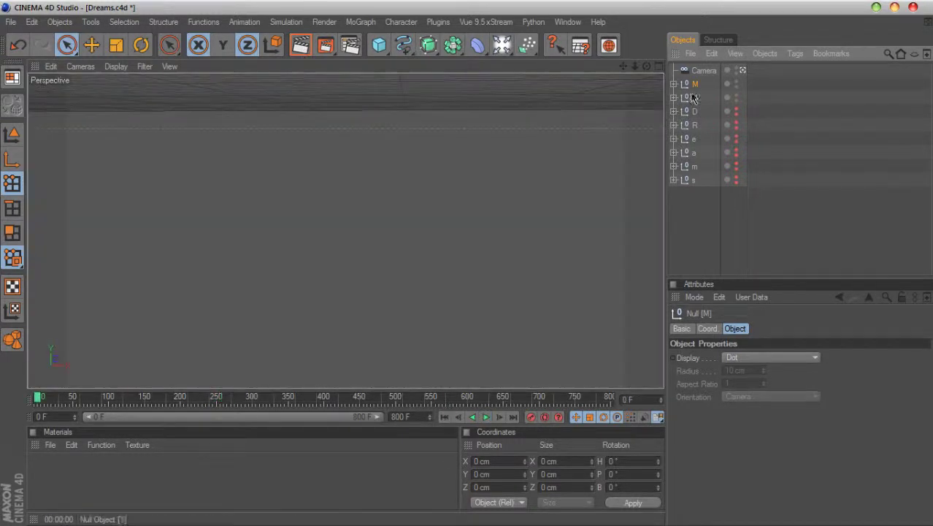
Make the D letter group visible in the front view, and expand its hierarchy.
left_click(658, 68)
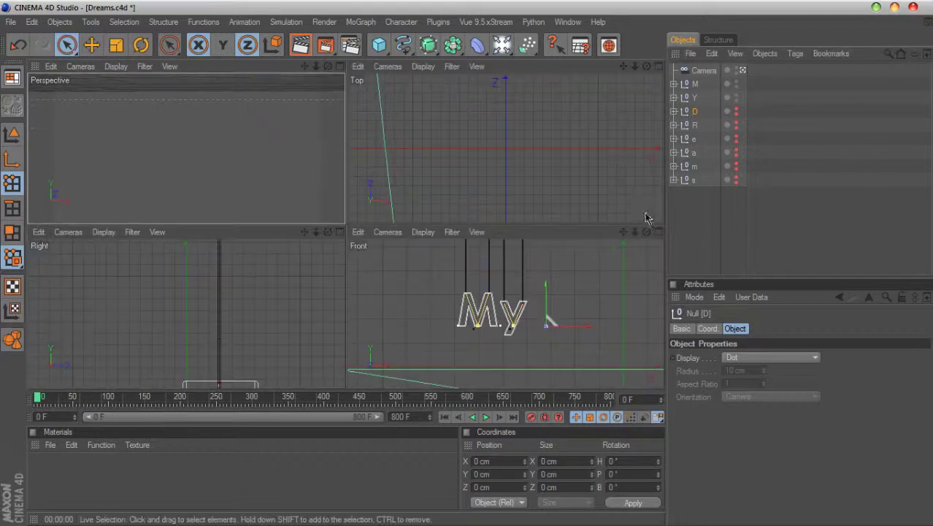
left_click(658, 230)
left_click(736, 110)
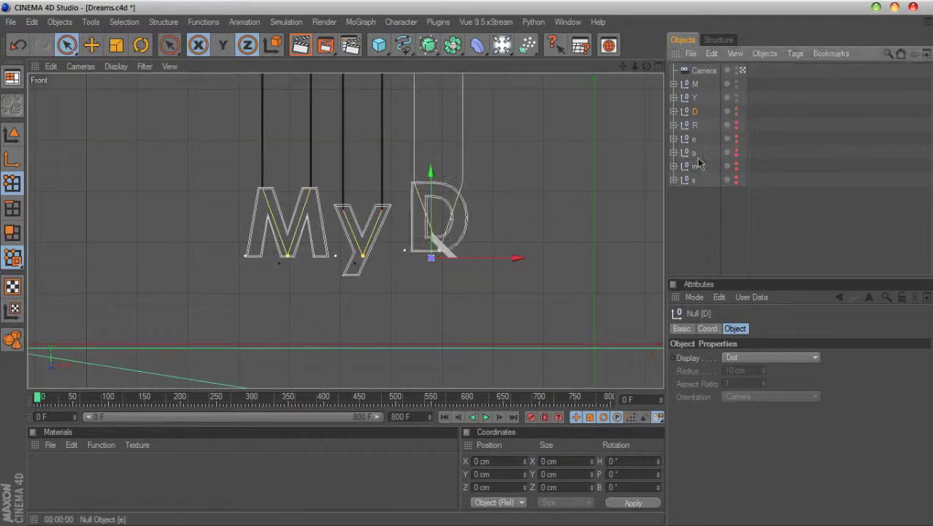
left_click(673, 111)
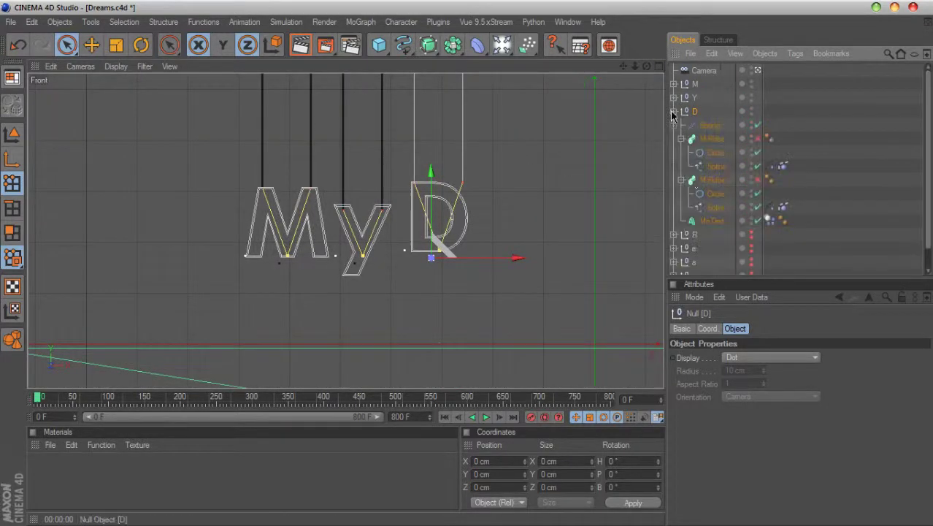
Delete the Constraint and Spline Dynamics tags from both rope splines in the D group.
left_click(771, 167)
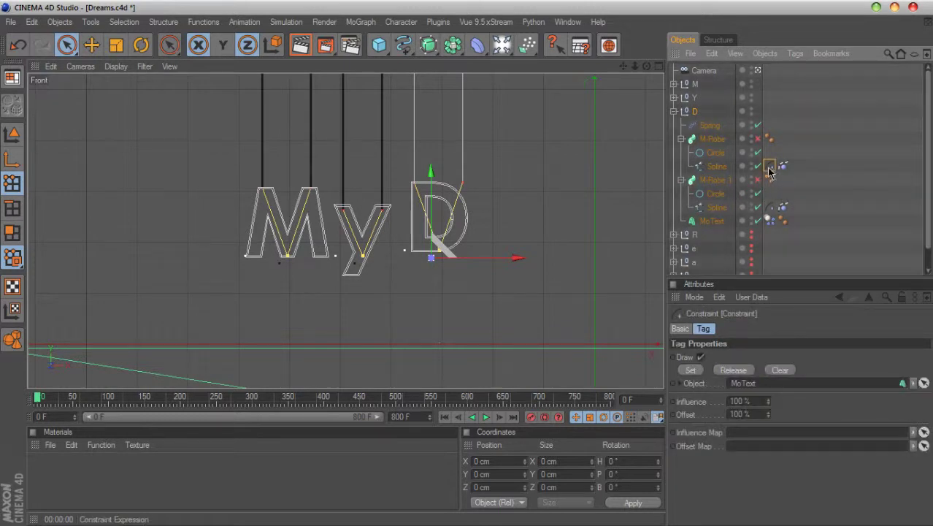
left_click_drag(623, 66, 574, 159)
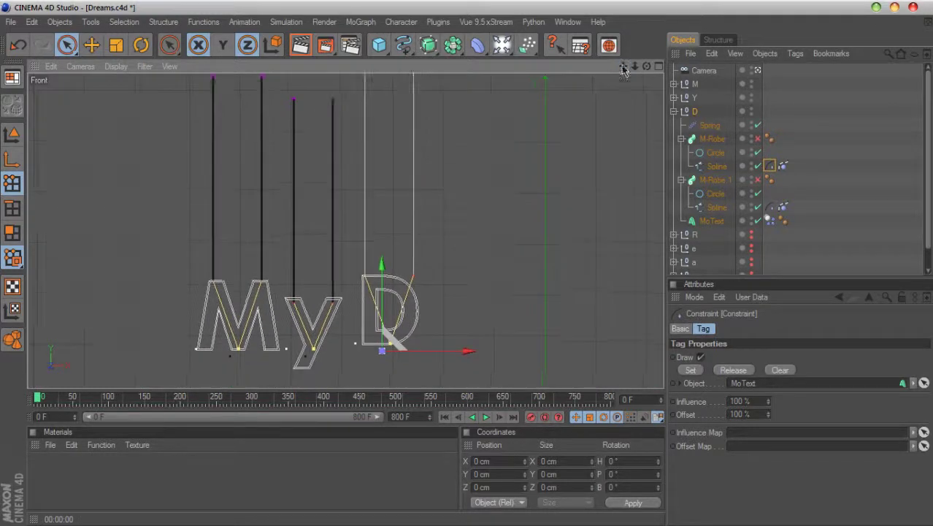
key("Delete")
left_click(772, 167)
key("Delete")
left_click(771, 207)
key("Delete")
left_click_drag(778, 213, 778, 205)
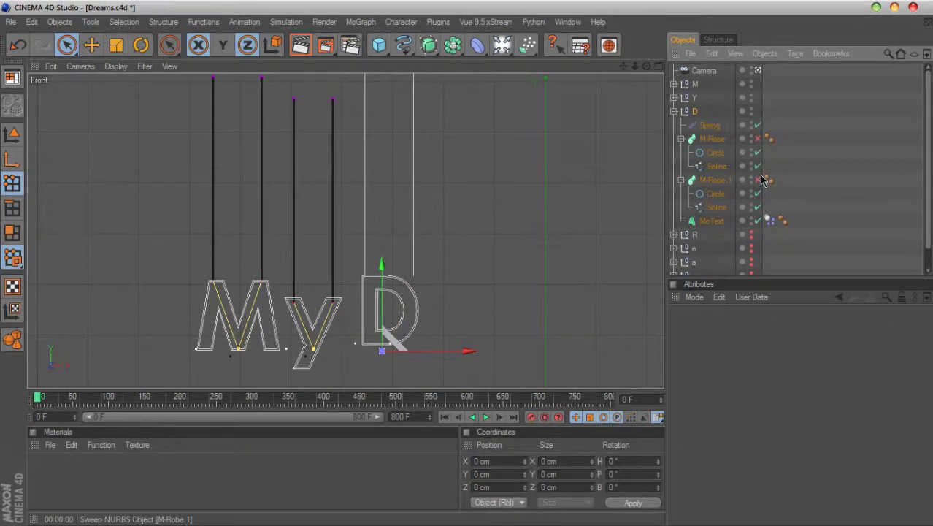
Collapse the second rope sweep, M-Robe.1, in the D group and hide it.
left_click(718, 168)
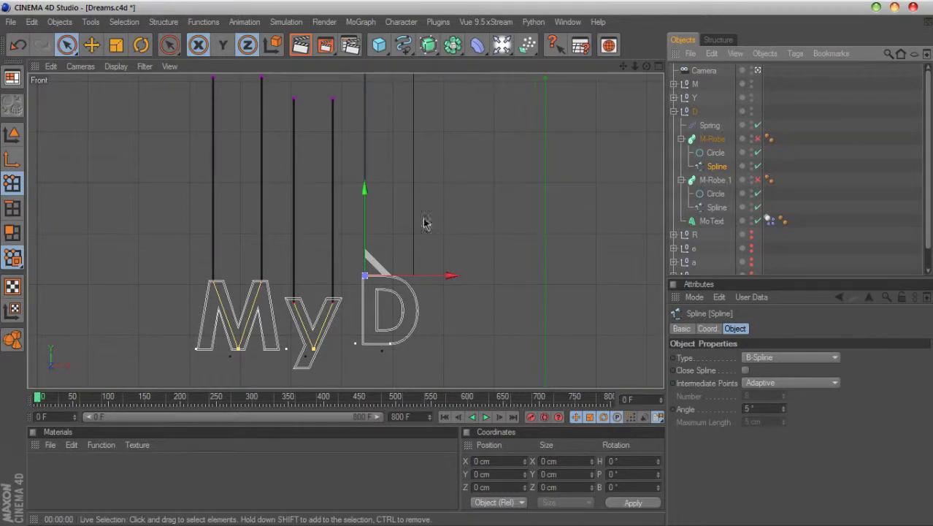
left_click(714, 180)
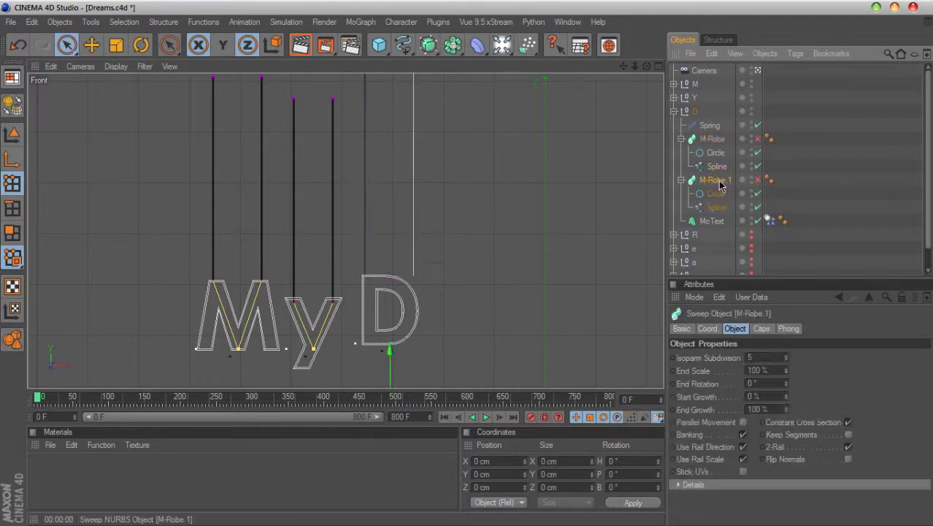
left_click(681, 180)
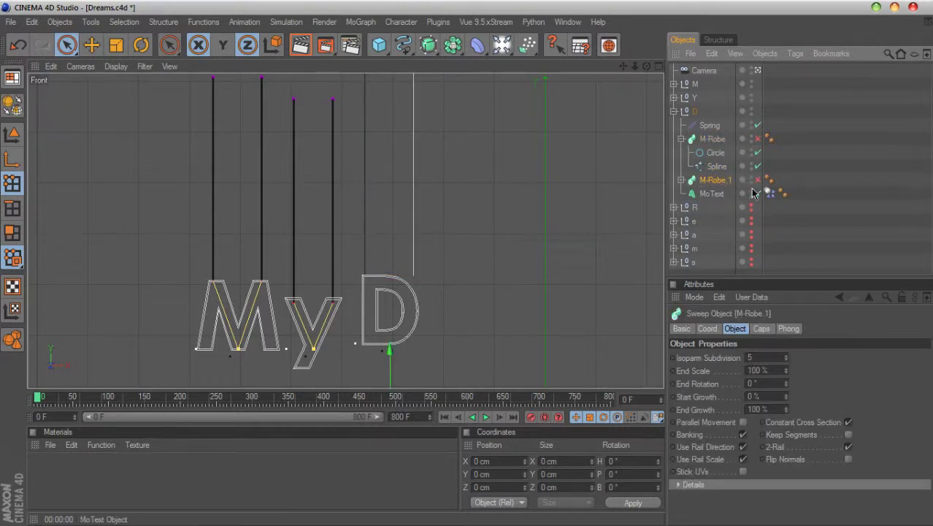
Move the whole M-Robe spline horizontally to the middle of the D's top edge, at X about -16.2 cm.
left_click(717, 167)
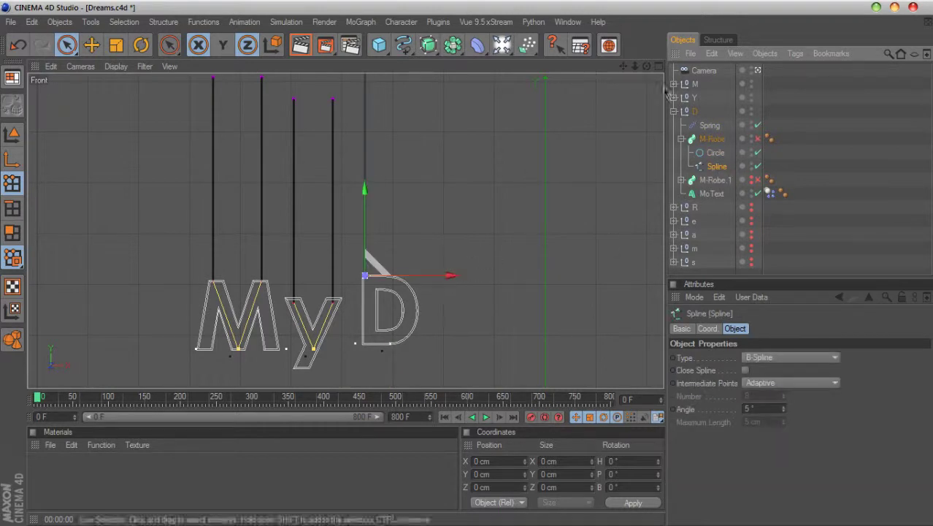
left_click_drag(635, 66, 738, 67)
left_click_drag(623, 66, 577, 42)
scroll(577, 136, "up", 2)
left_click_drag(623, 66, 513, 260)
scroll(513, 258, "down", 3)
left_click_drag(401, 292, 452, 292)
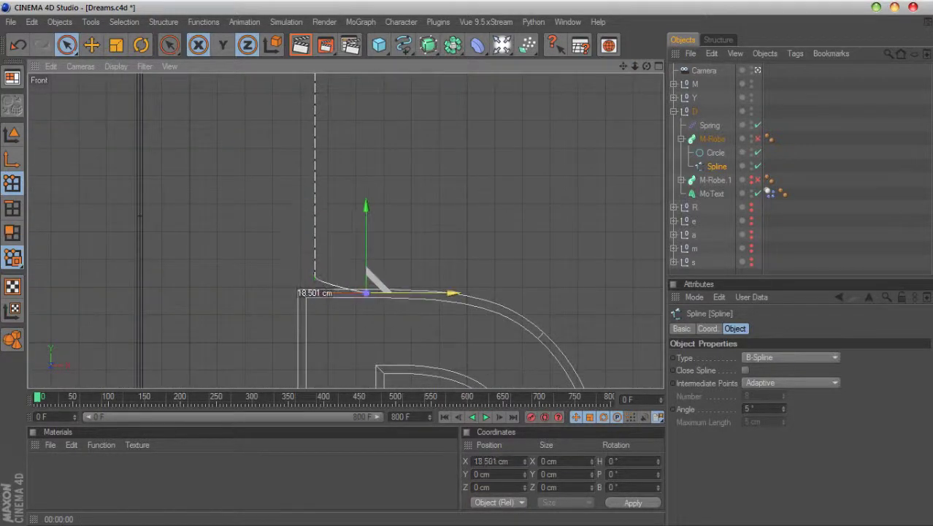
key("ctrl+z")
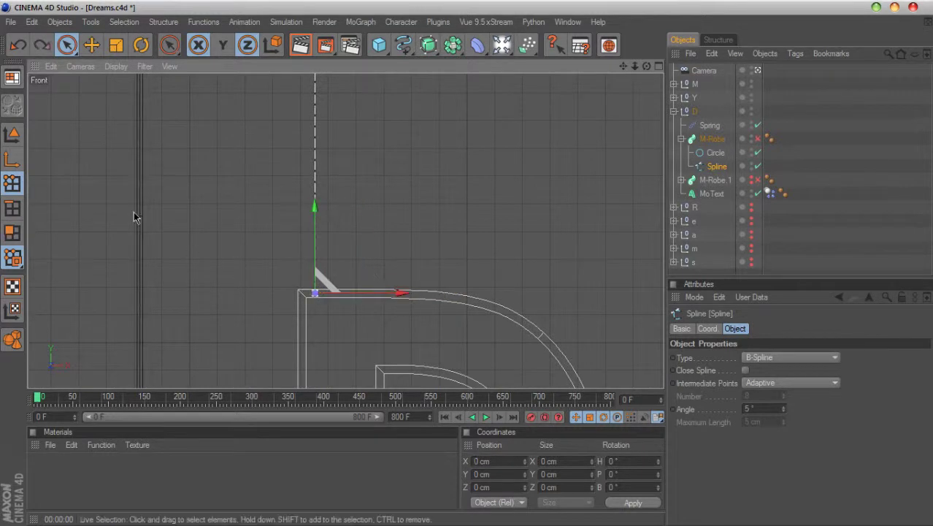
left_click(12, 135)
left_click_drag(401, 293, 493, 294)
scroll(503, 211, "down", 6)
mouse_move(624, 67)
left_mouse_down()
mouse_move(612, 278)
mouse_move(609, 59)
left_mouse_up()
left_click(476, 285)
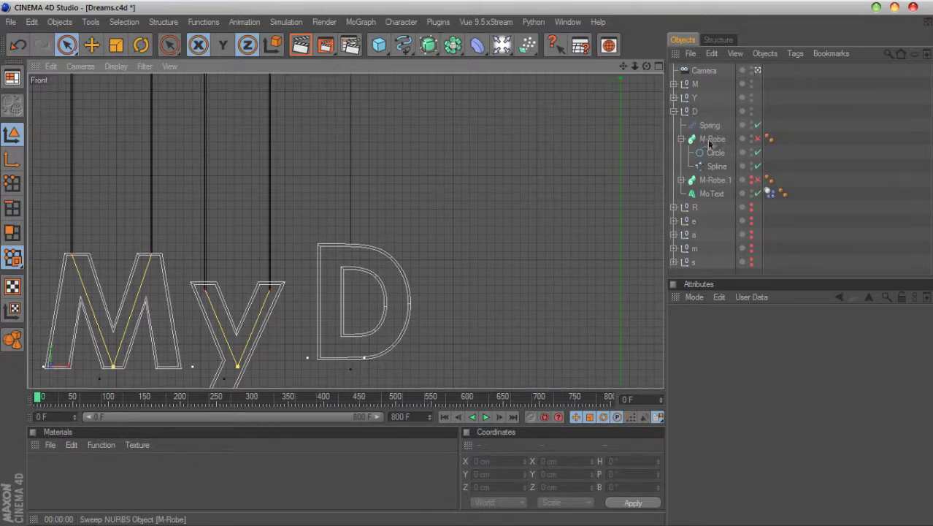
Lower the M-Robe spline to Y about 308.1 cm so its lower end sits inside the D's top edge.
left_click(716, 166)
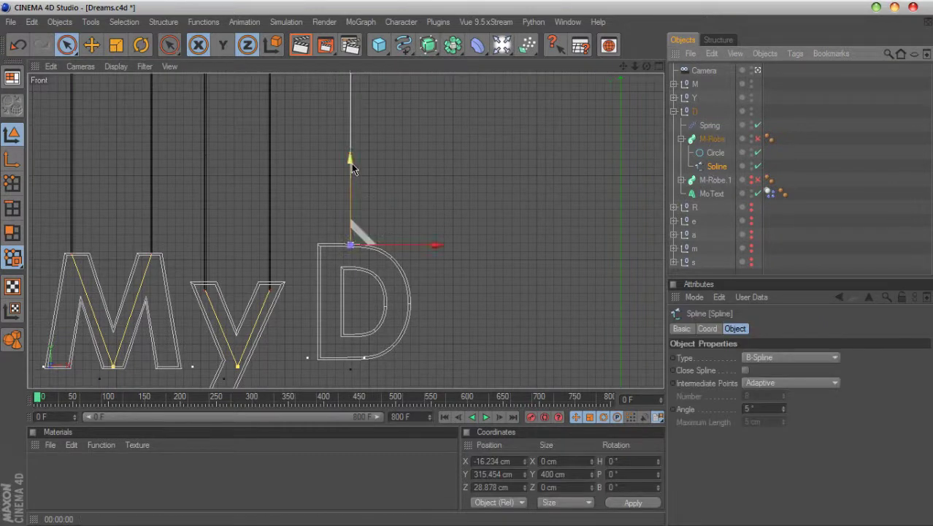
left_click_drag(350, 220, 350, 226)
left_click(498, 262)
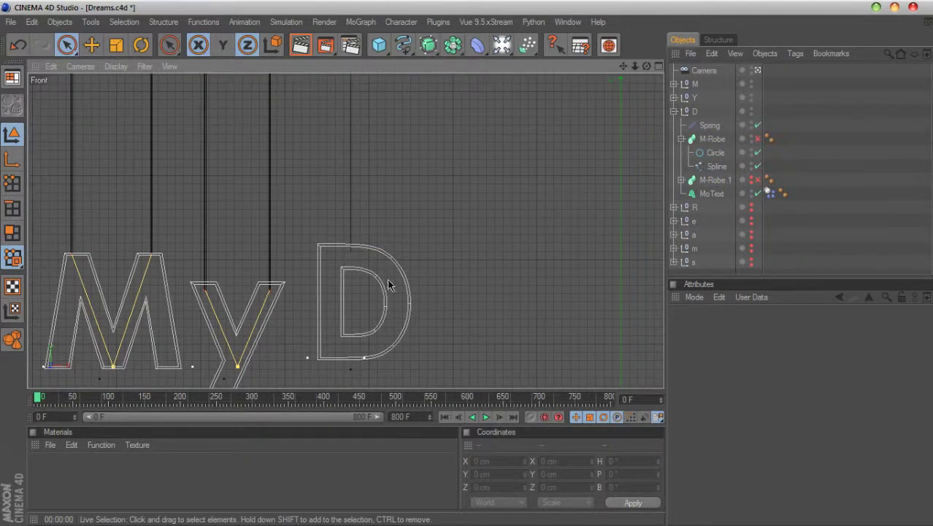
Add a Spline Dynamics hair tag to the M-Robe spline.
left_click(718, 168)
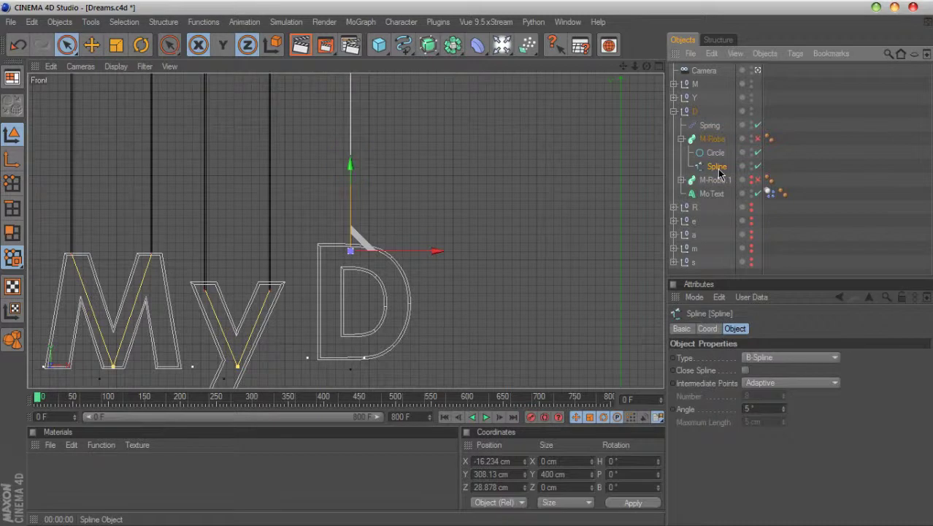
right_click(719, 172)
mouse_move(739, 156)
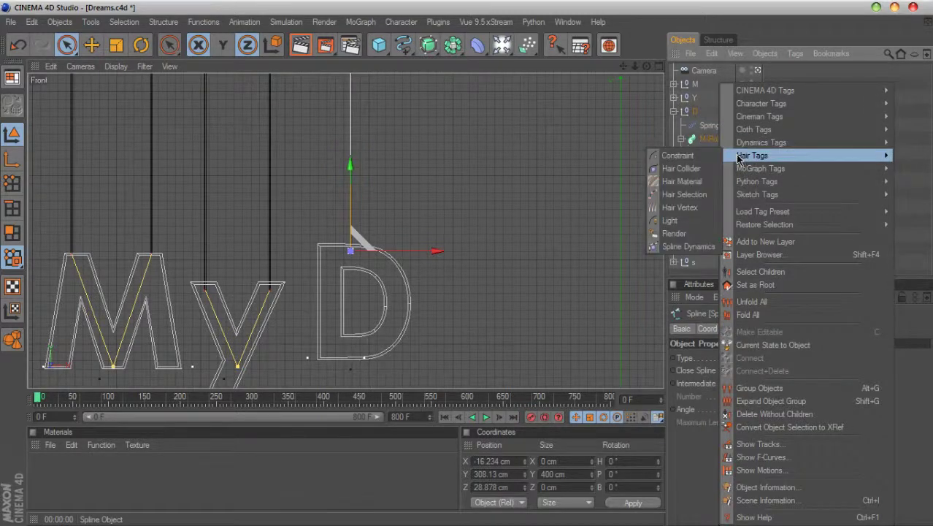
left_click(688, 246)
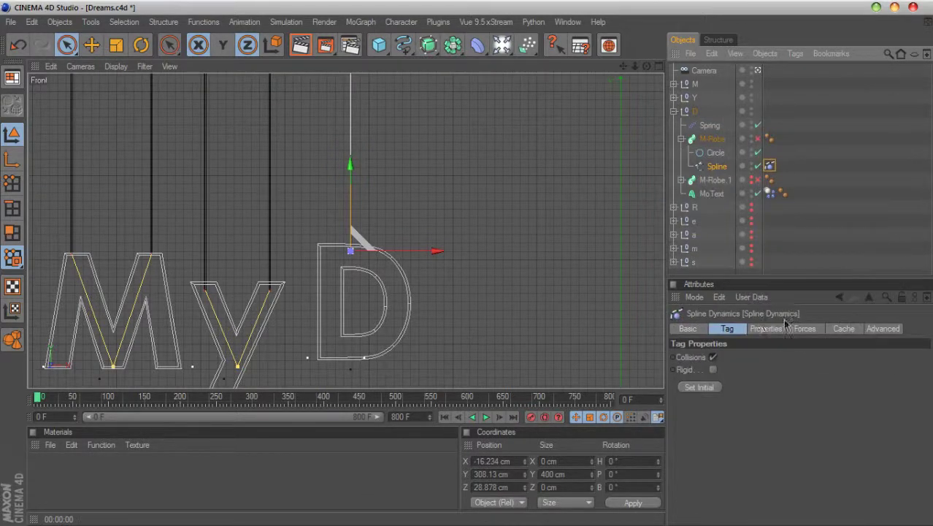
Fix the topmost point of the D's M-Robe spline in the Spline Dynamics properties so it stays anchored.
left_click(770, 330)
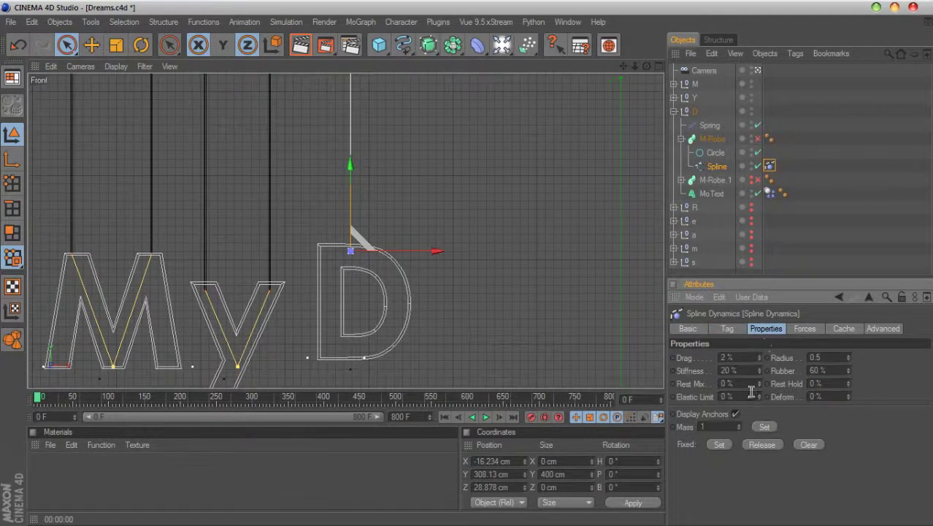
left_click(13, 183)
left_click_drag(623, 67, 625, 71)
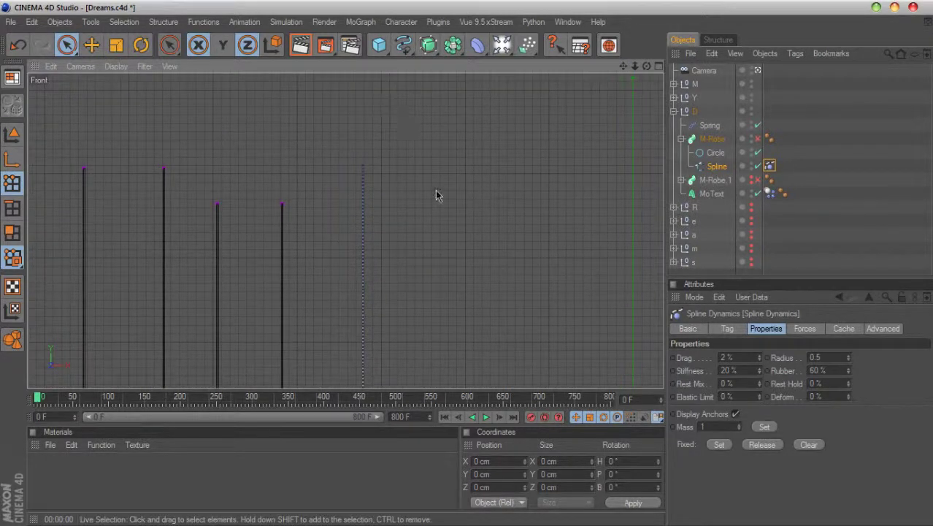
scroll(421, 154, "up", 3)
left_click_drag(409, 92, 386, 96)
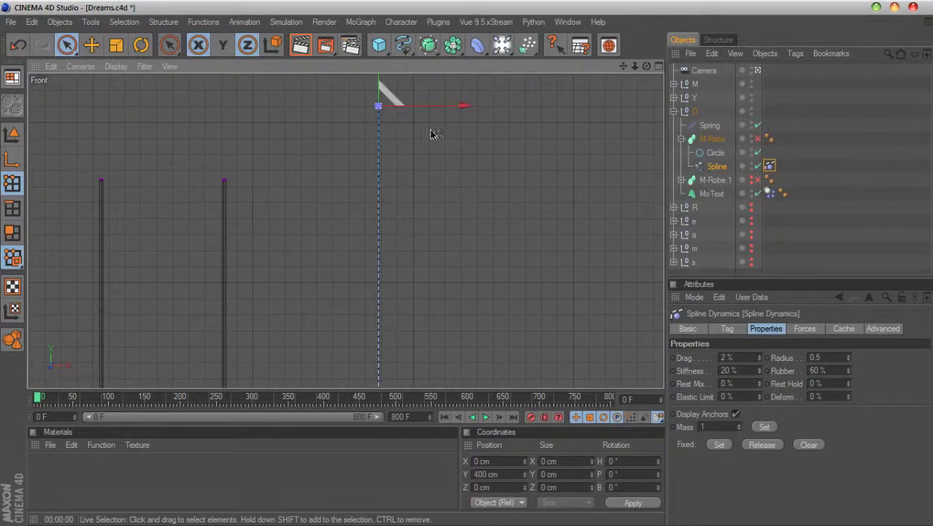
left_click(717, 445)
Anchor the spline's lowest point to the D's MoText object with a hair Constraint tag.
left_click_drag(623, 66, 679, 1)
scroll(596, 141, "up", 1)
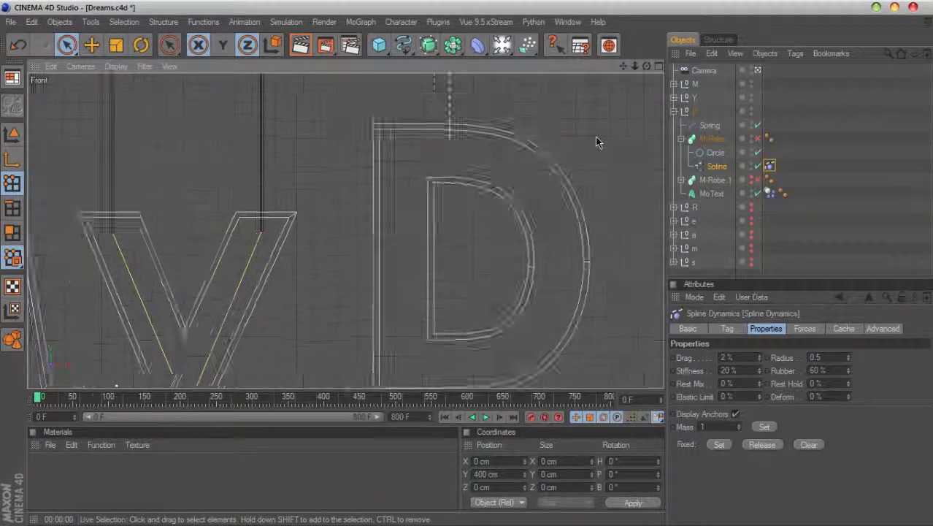
scroll(597, 142, "up", 4)
left_click_drag(623, 67, 620, 137)
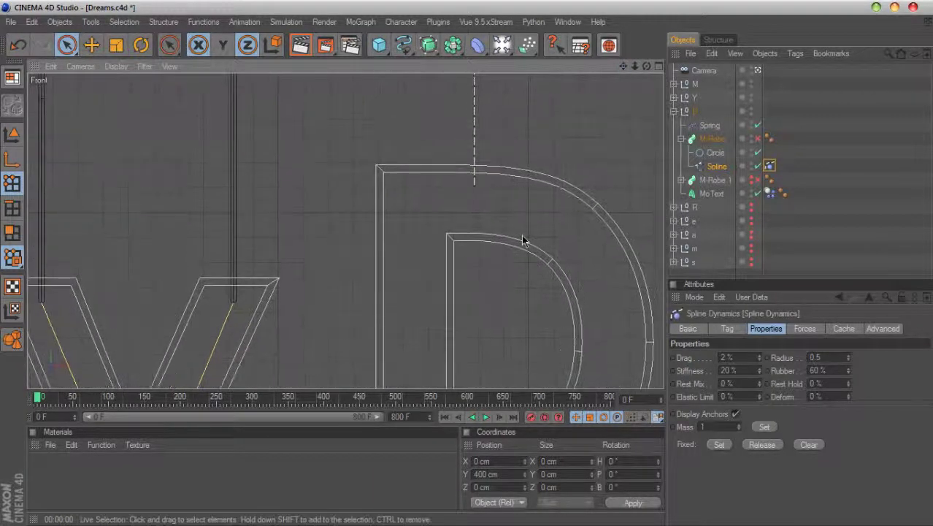
left_click(475, 191)
right_click(722, 171)
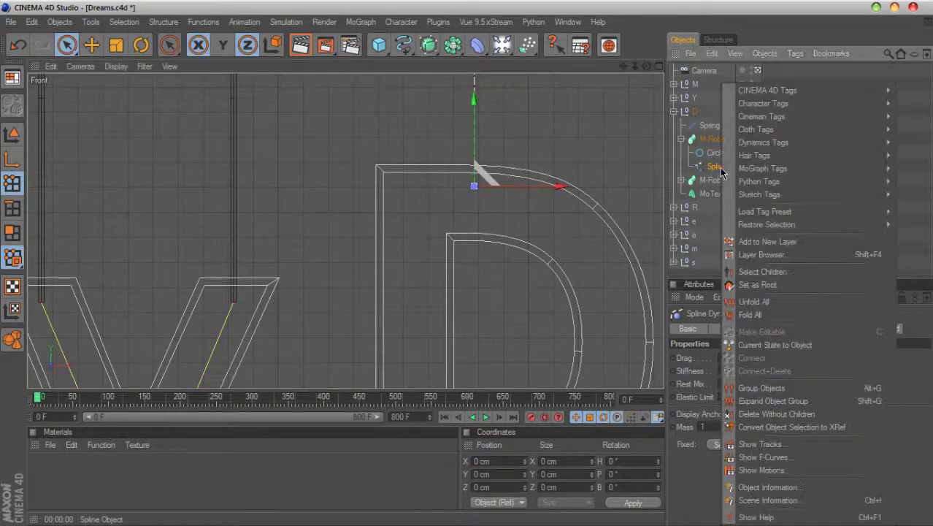
mouse_move(740, 151)
left_click(690, 153)
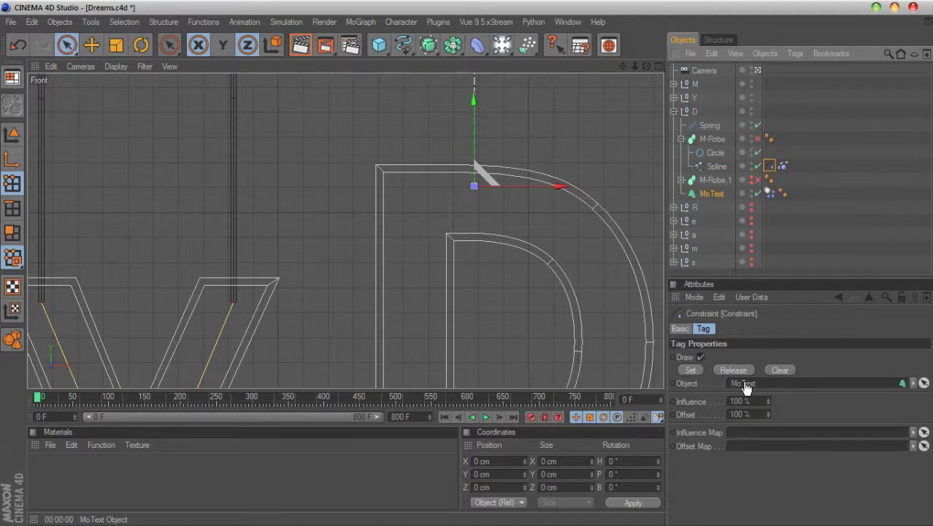
left_click(690, 370)
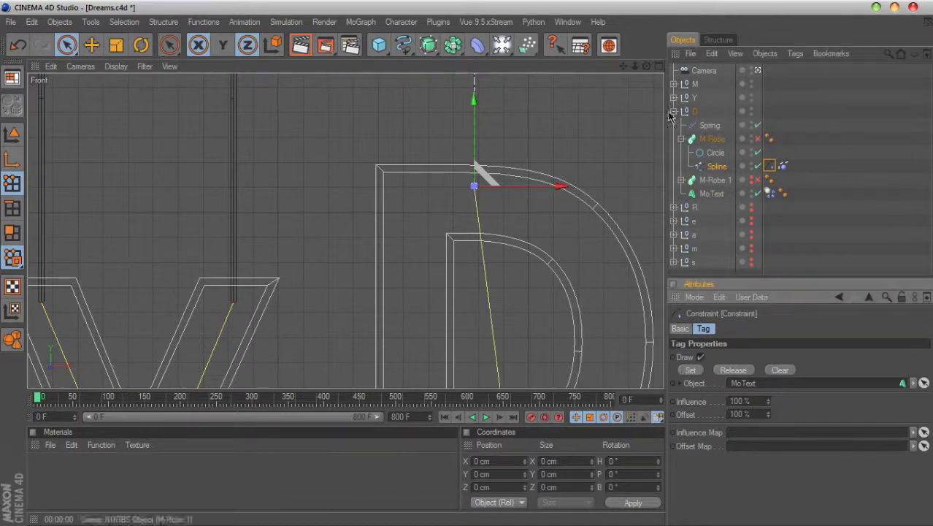
Shift the D group's Spring horizontally towards the rope and set its Attachment B offset to X -17 cm and Y 529 cm.
left_click_drag(625, 66, 511, 7)
left_click_drag(624, 66, 613, 271)
middle_click_drag(391, 105, 398, 149, "alt")
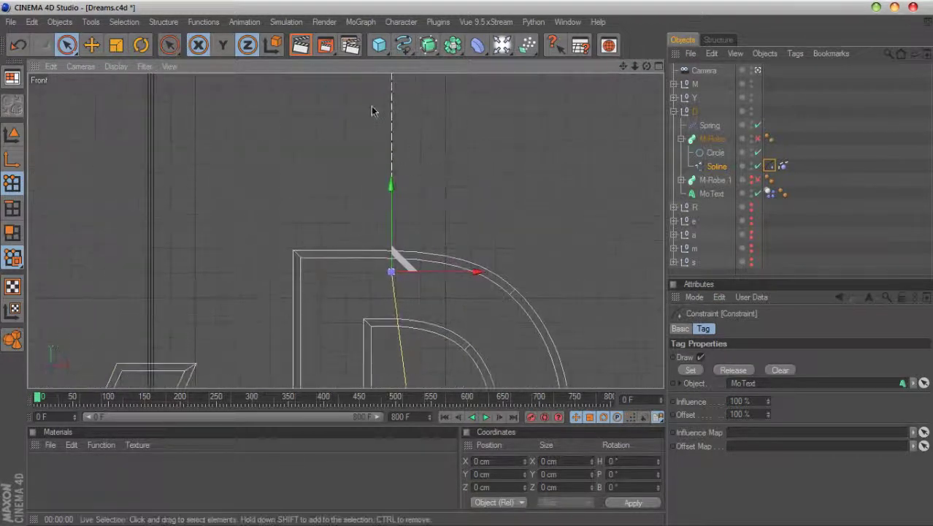
left_click(709, 125)
scroll(614, 94, "down", 10)
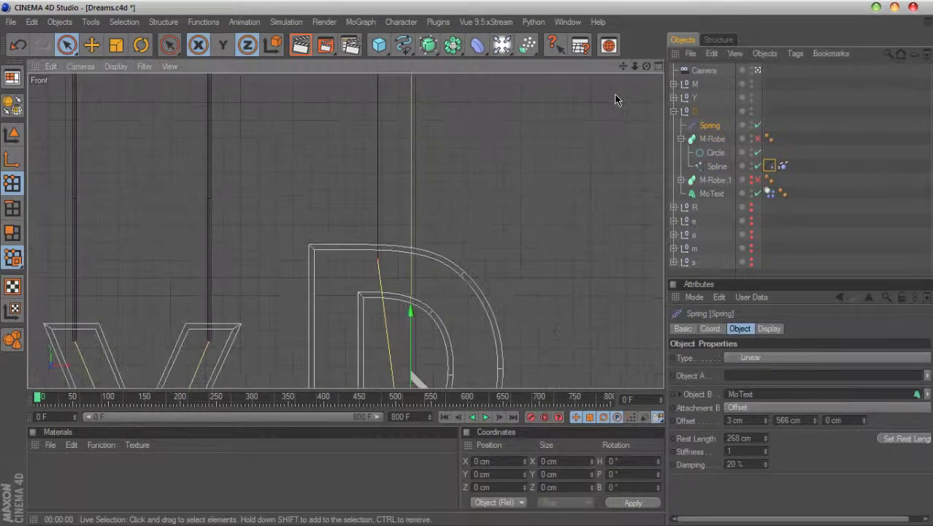
left_click_drag(623, 66, 636, 140)
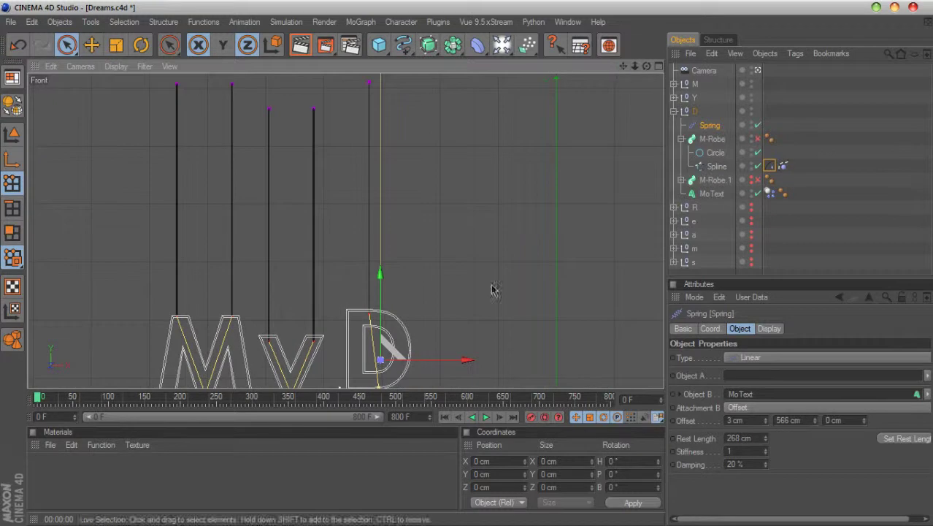
left_click_drag(381, 359, 374, 359)
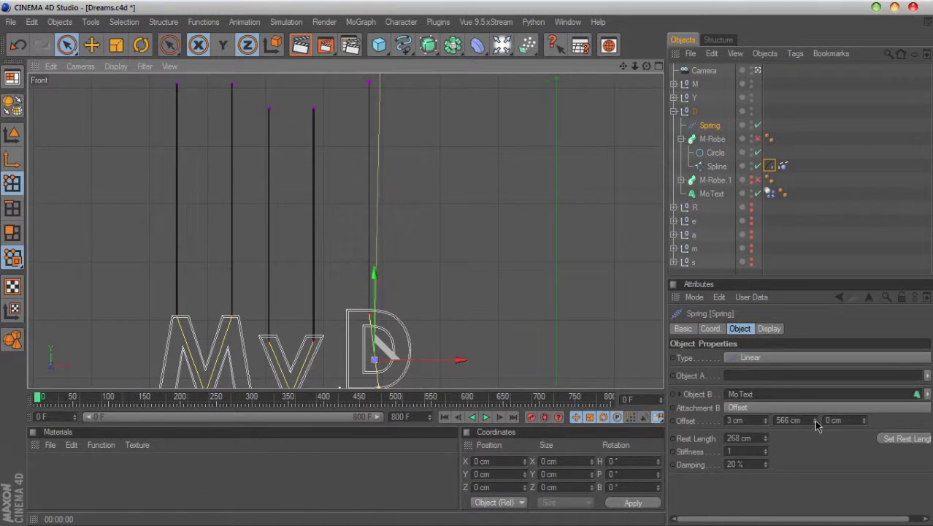
left_click_drag(766, 421, 738, 421)
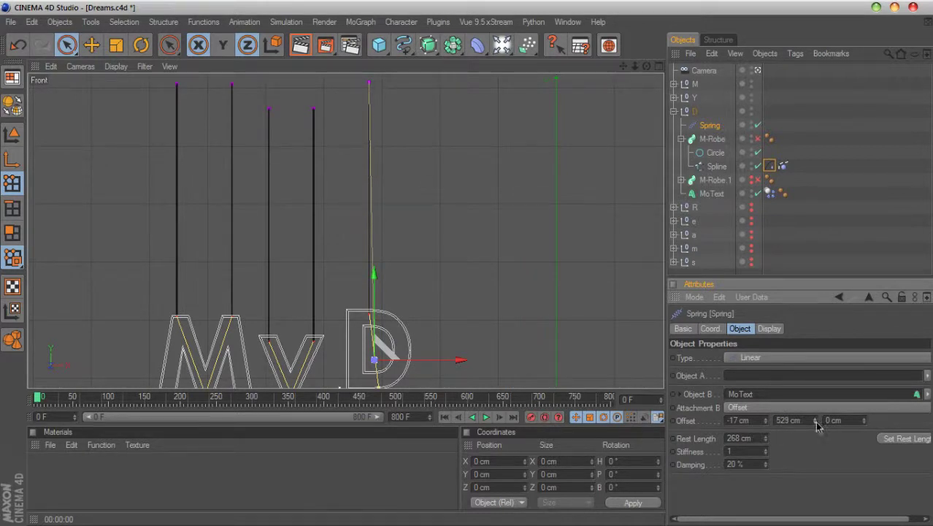
Raise the Spring onto the rope's lower end inside the D's top edge and set its X offset to -16 cm.
left_click_drag(623, 67, 677, 2)
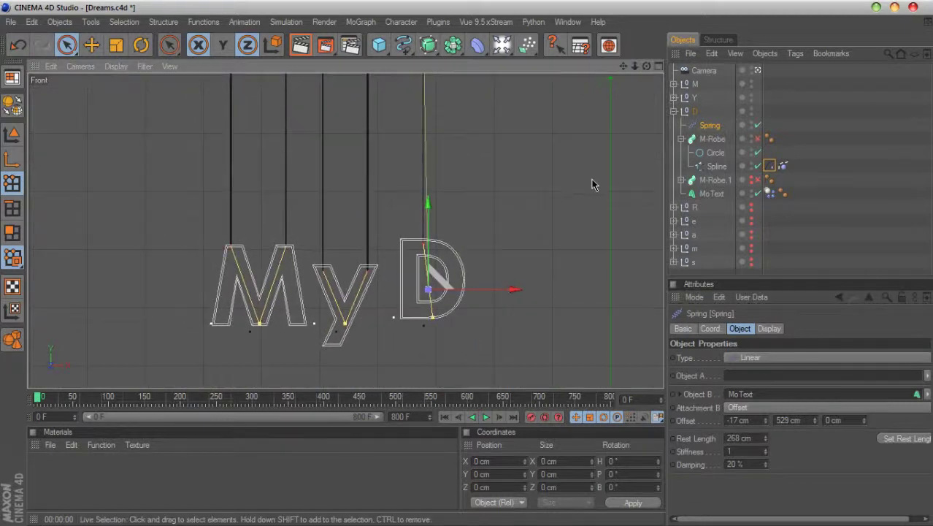
scroll(593, 188, "up", 1)
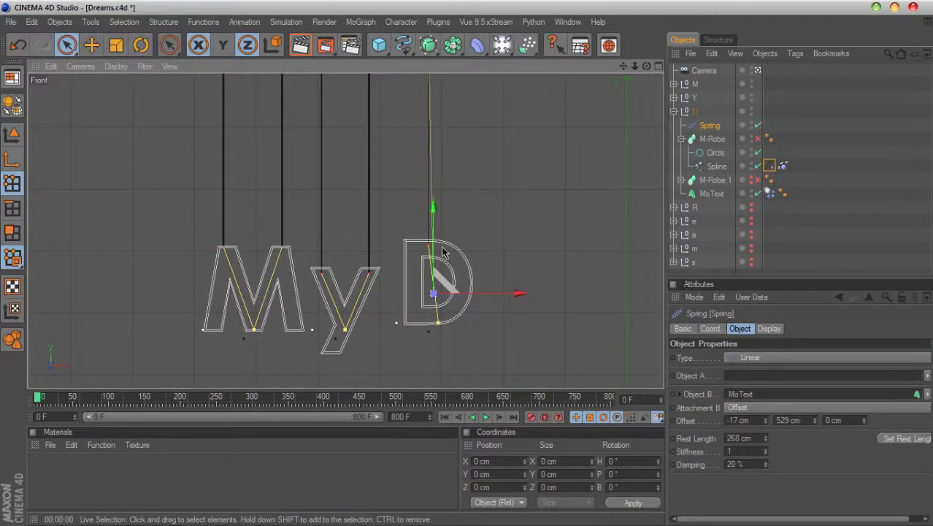
left_click_drag(444, 285, 439, 238)
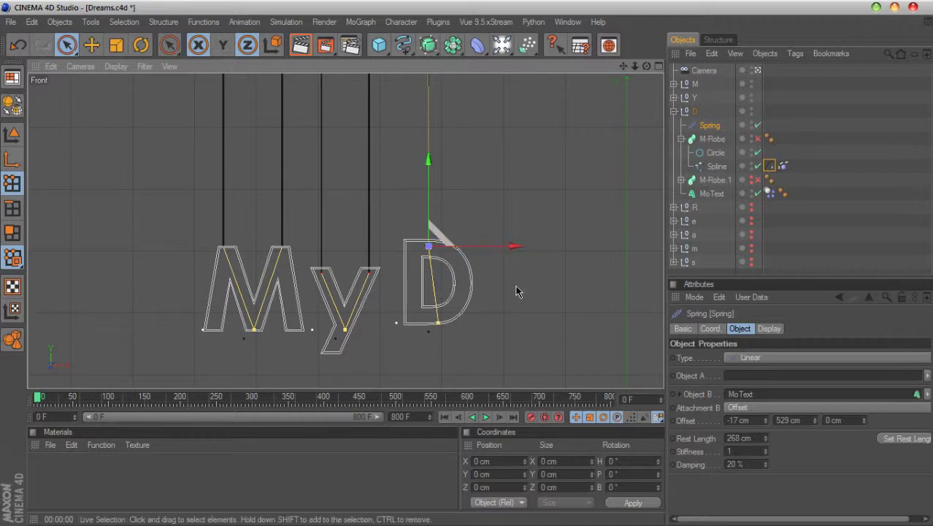
left_click_drag(622, 66, 630, 227)
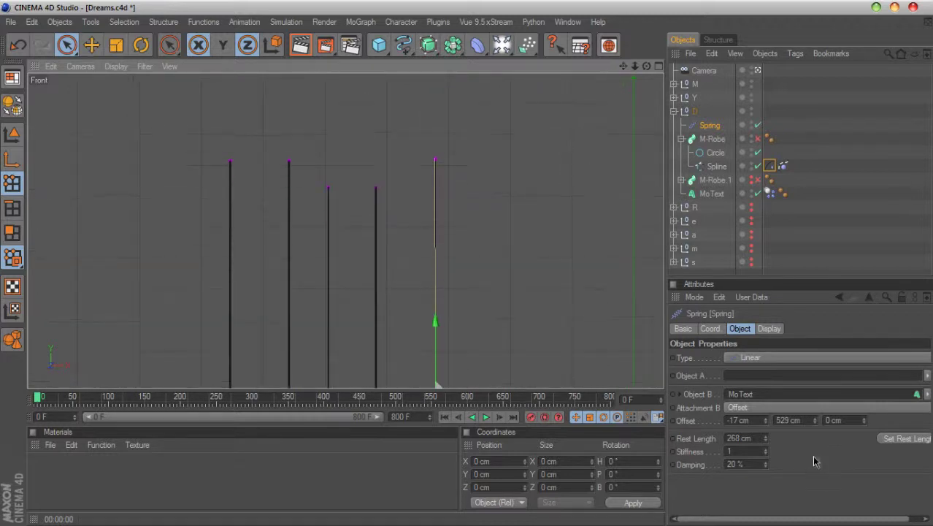
left_click(766, 423)
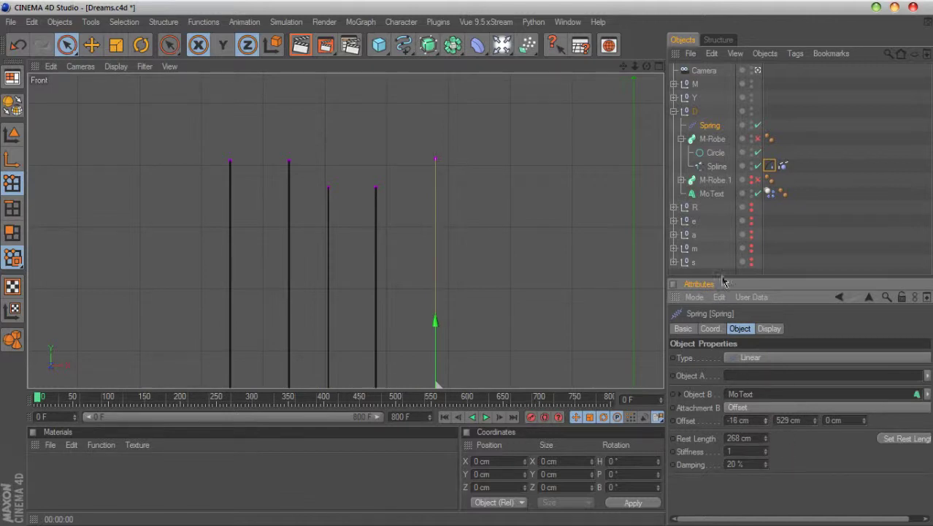
Enable the D group's M-Robe sweep, collapse it in the hierarchy and deselect everything.
left_click_drag(623, 66, 588, 27)
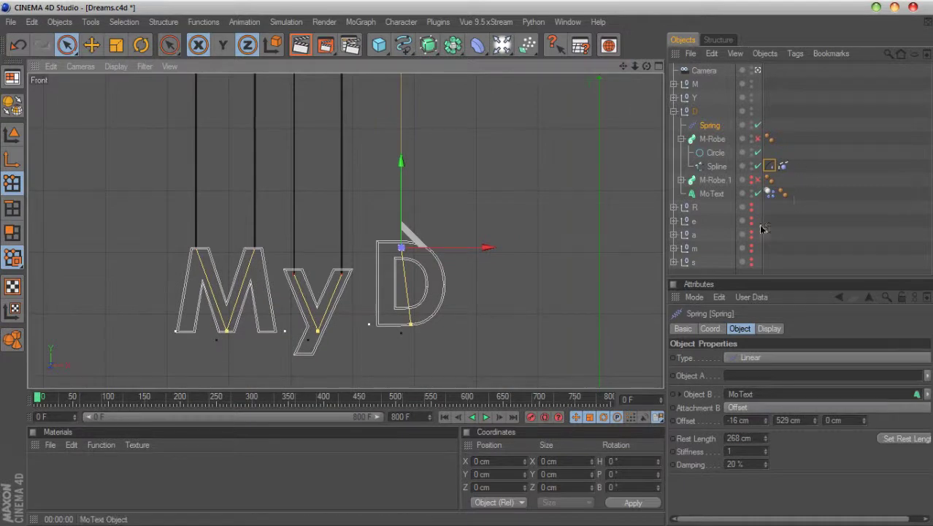
left_click(757, 139)
left_click(681, 139)
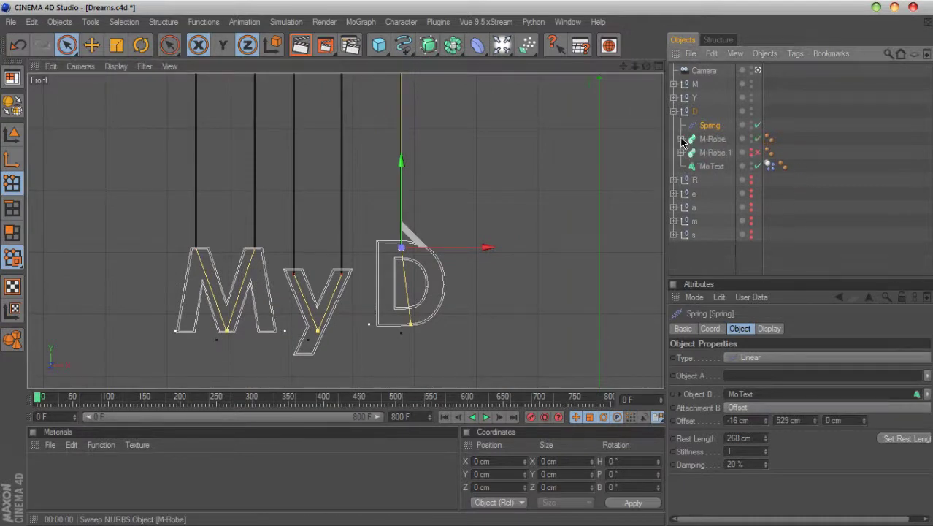
left_click(822, 184)
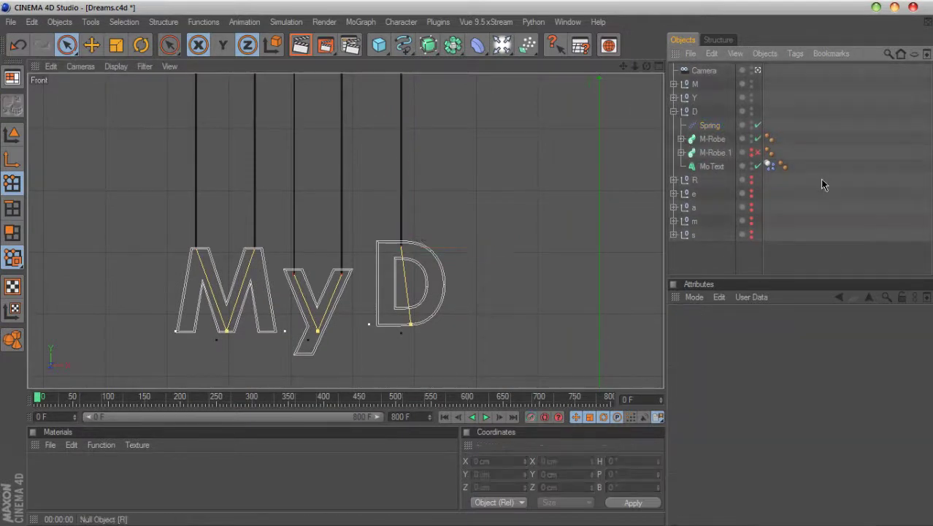
Play the simulation in the Perspective view to check how the D swings beside the M and Y, then return to frame 0.
left_click(658, 66)
left_click(340, 67)
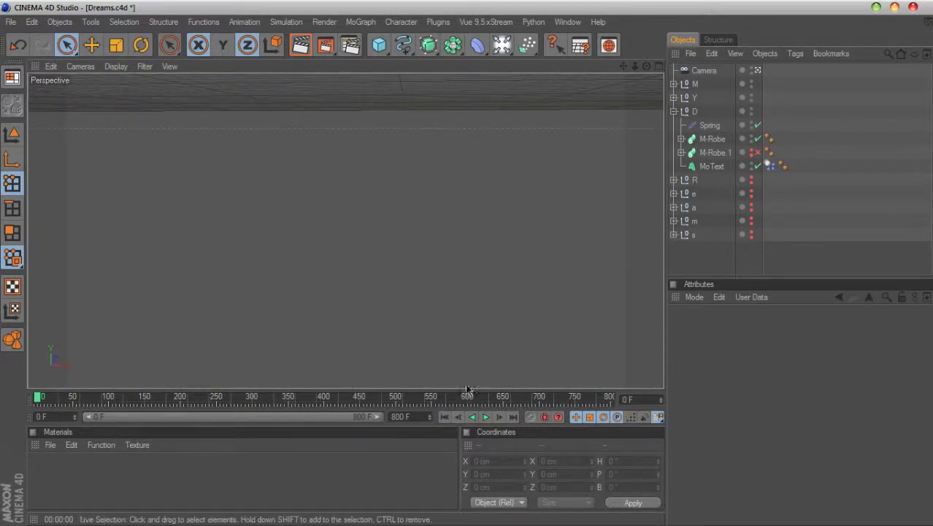
left_click(485, 418)
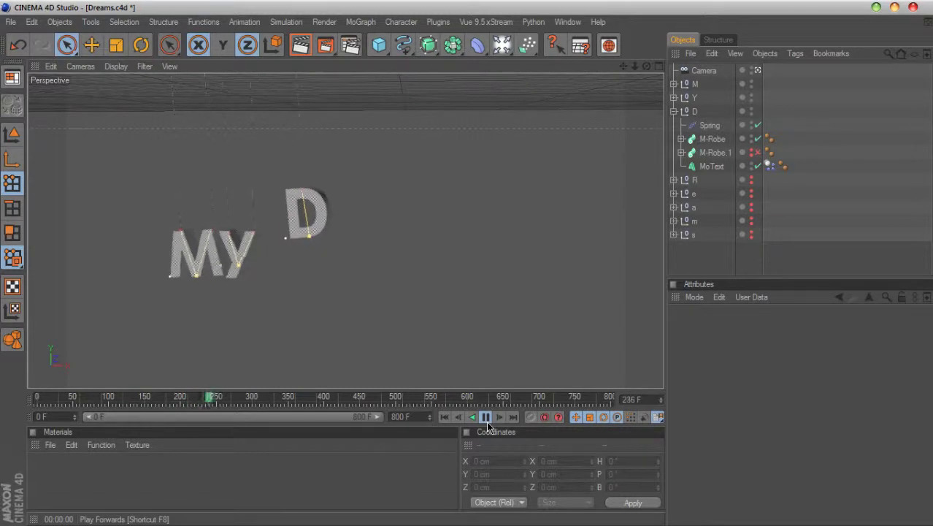
left_click(297, 52)
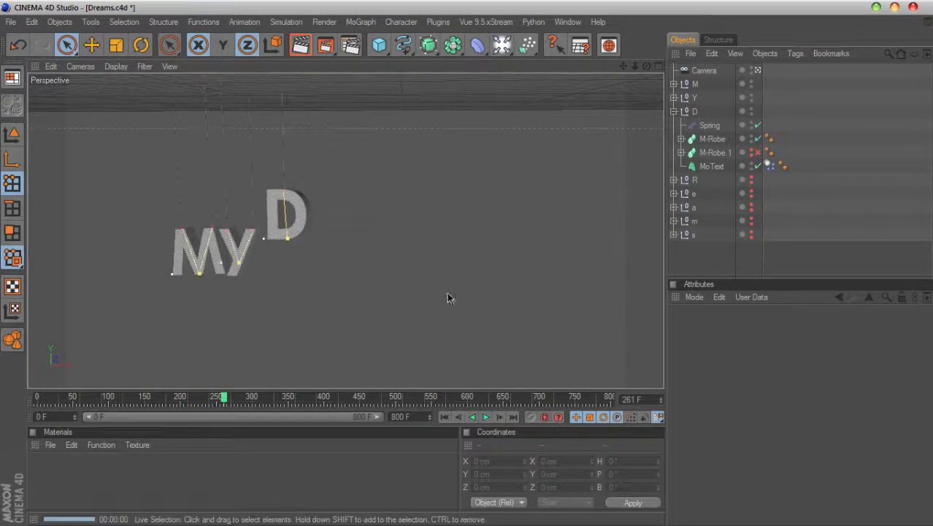
left_click(485, 418)
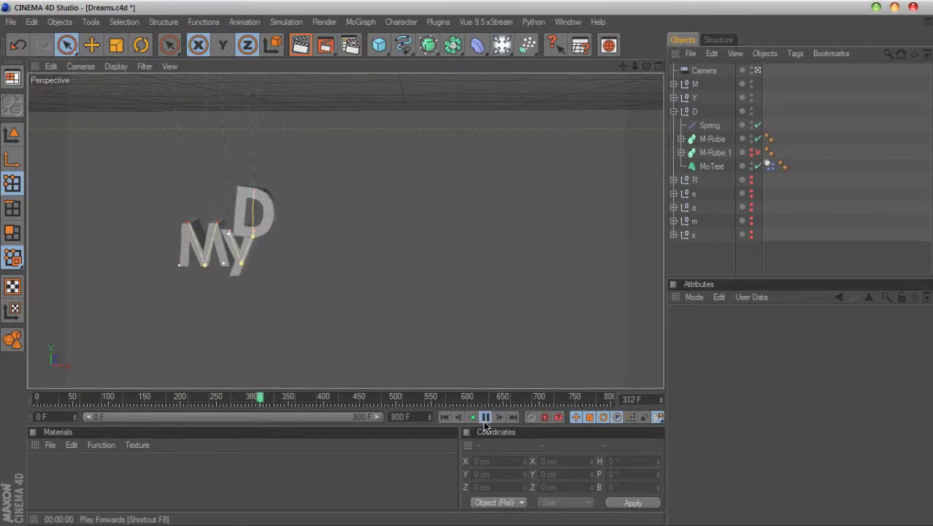
mouse_move(648, 67)
left_mouse_down()
mouse_move(648, 49)
mouse_move(632, 65)
mouse_move(642, 53)
left_mouse_up()
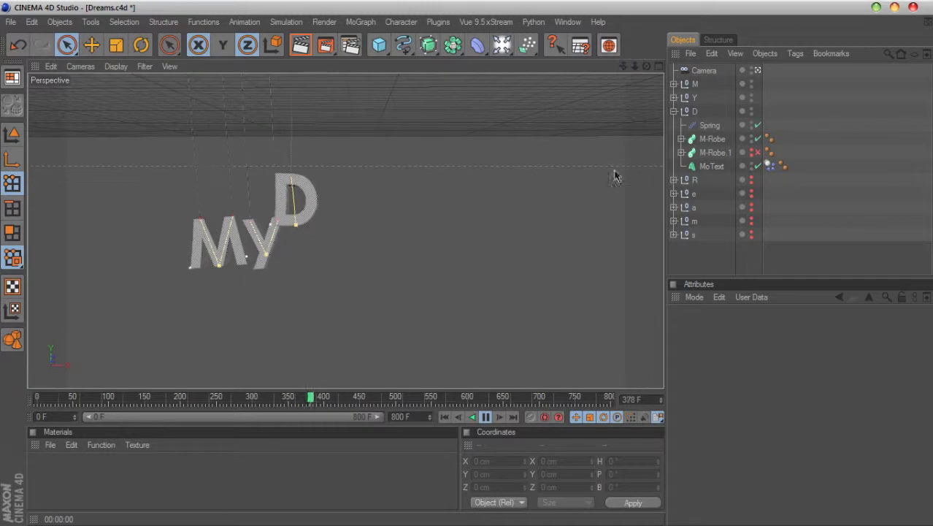
left_click(659, 67)
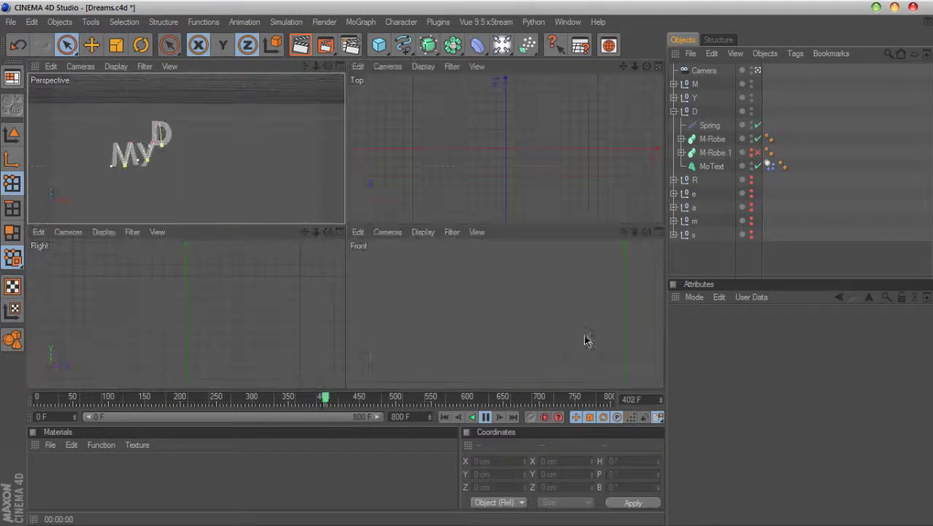
left_click(485, 416)
left_click(444, 416)
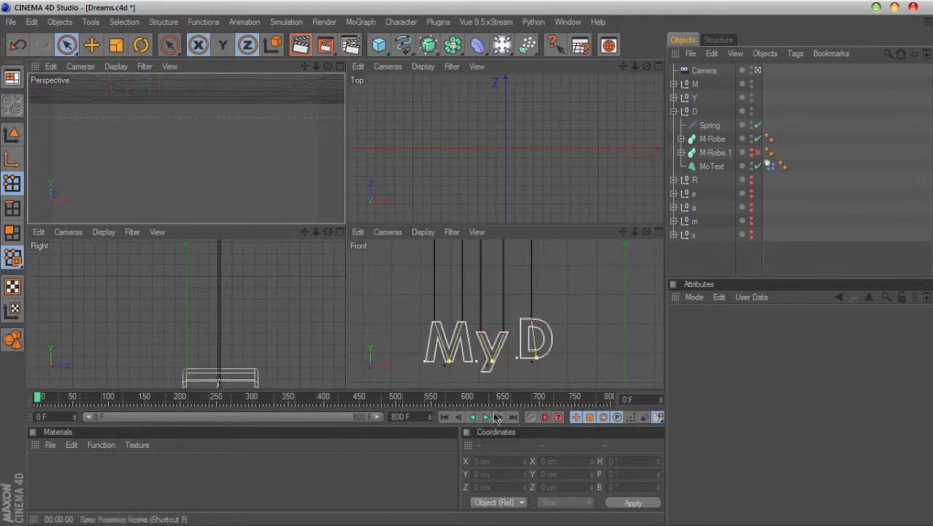
Move the whole D group slightly along X away from the Y in the Front view, and select its Spring.
left_click(646, 232)
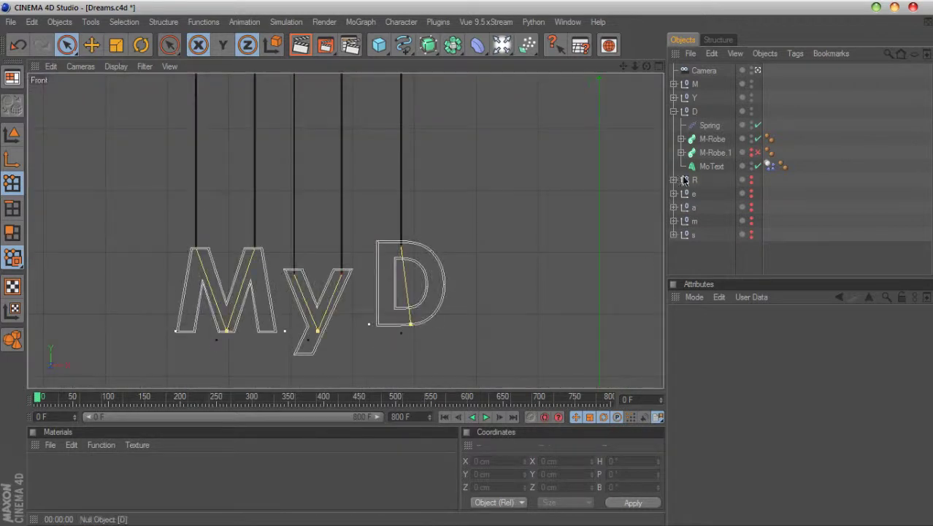
left_click(694, 111)
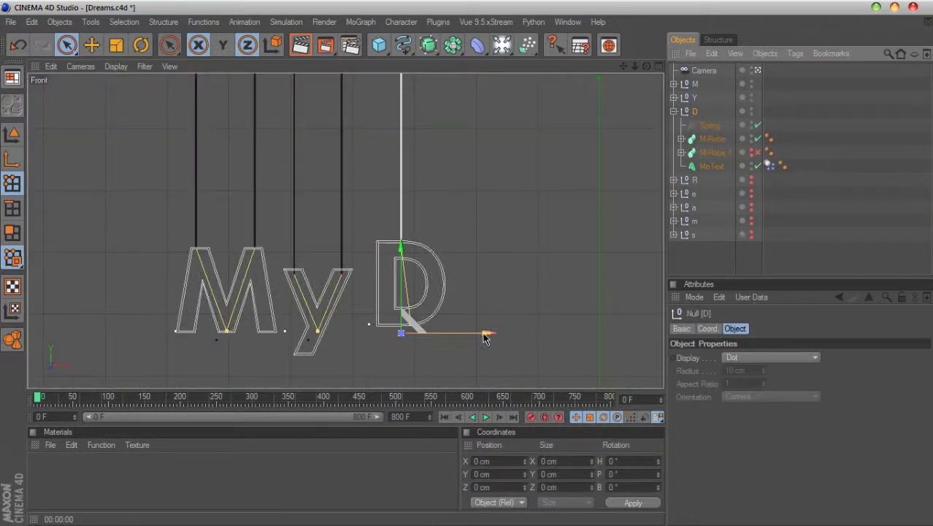
left_click_drag(403, 333, 412, 332)
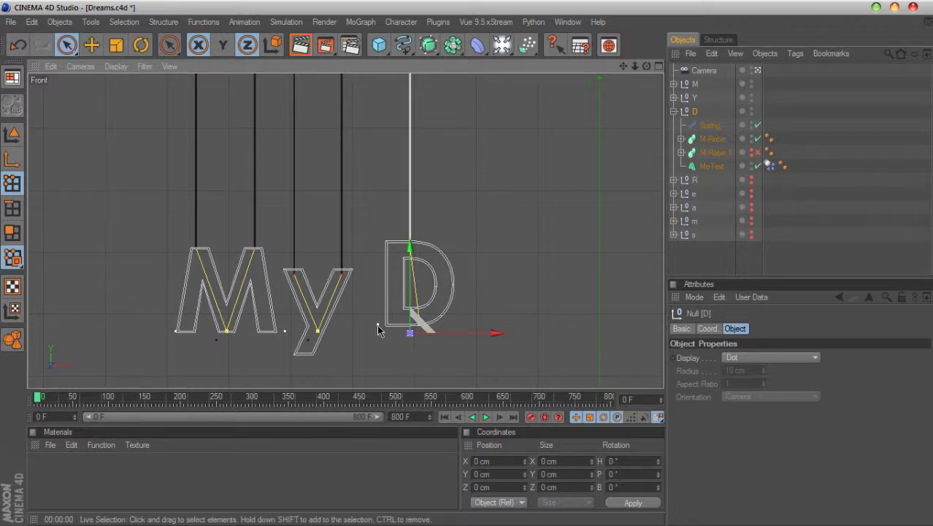
left_click(708, 126)
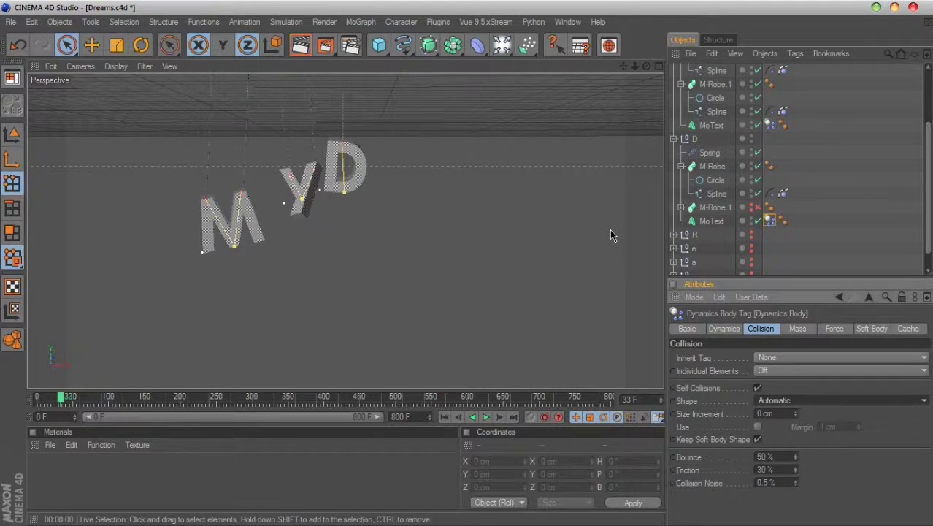
Set the collision shape of the D's and the Y's MoText dynamics body tags to Automatic (MoDynamics), then replay the simulation from the start.
left_click(771, 223)
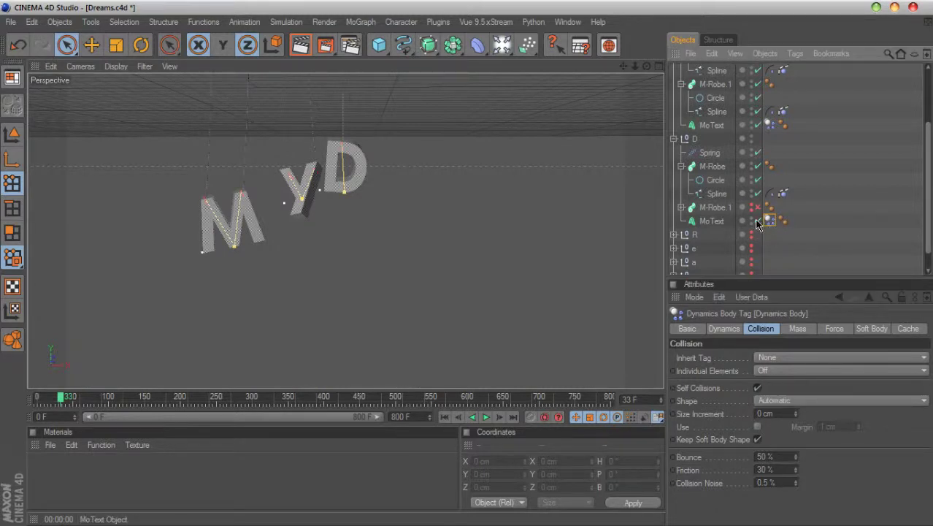
left_click(701, 407)
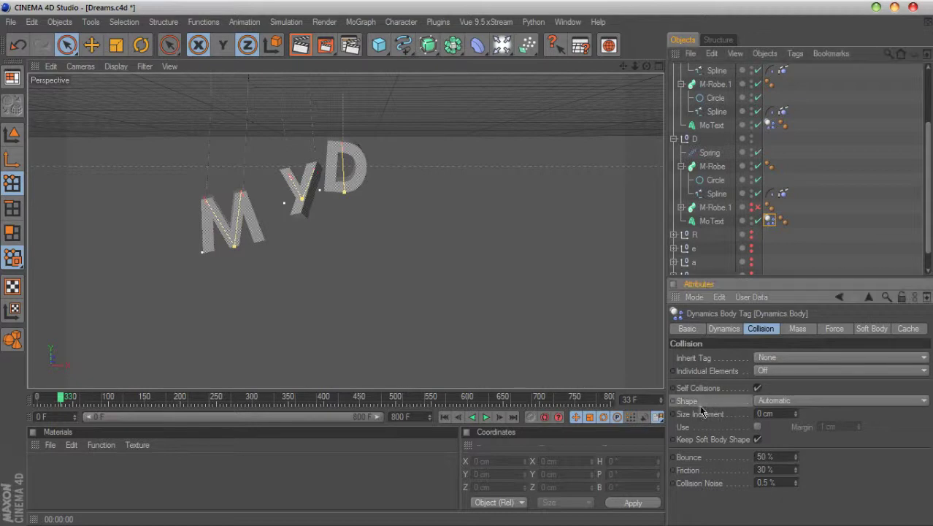
left_click(782, 400)
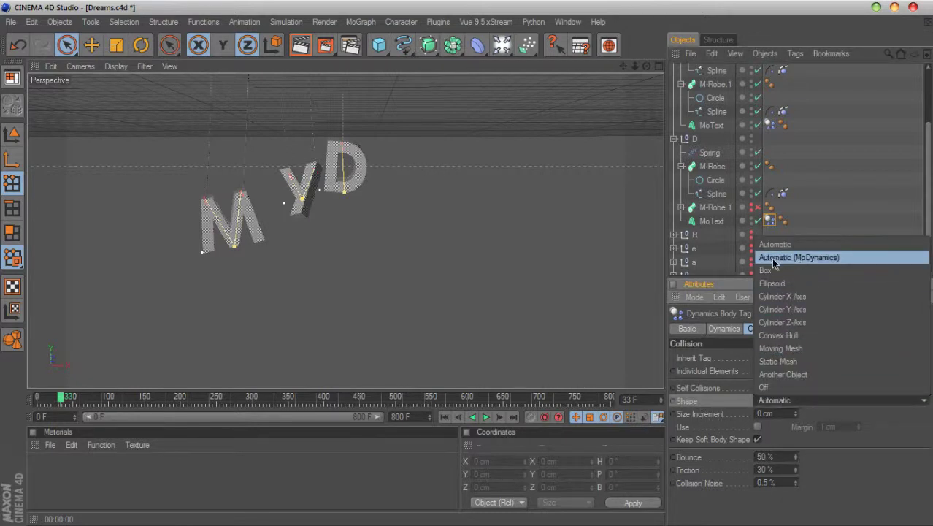
left_click(818, 258)
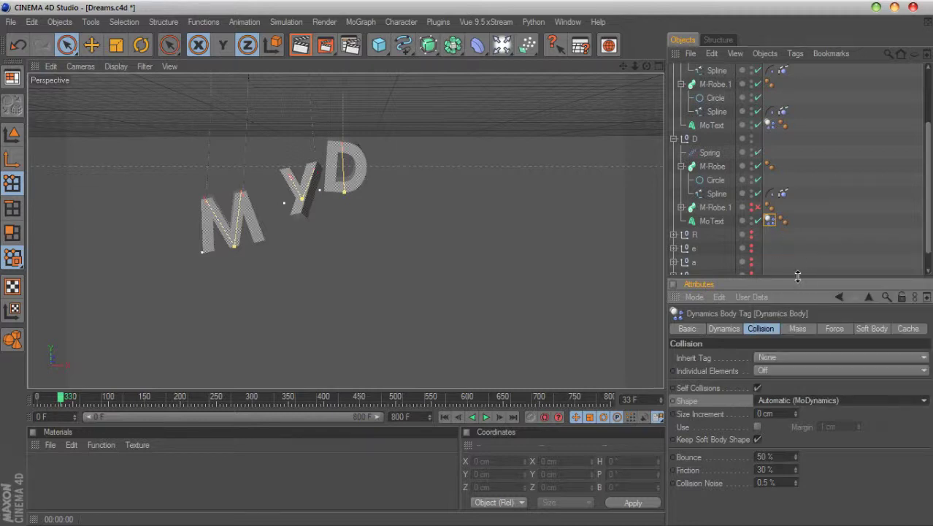
left_click(770, 125)
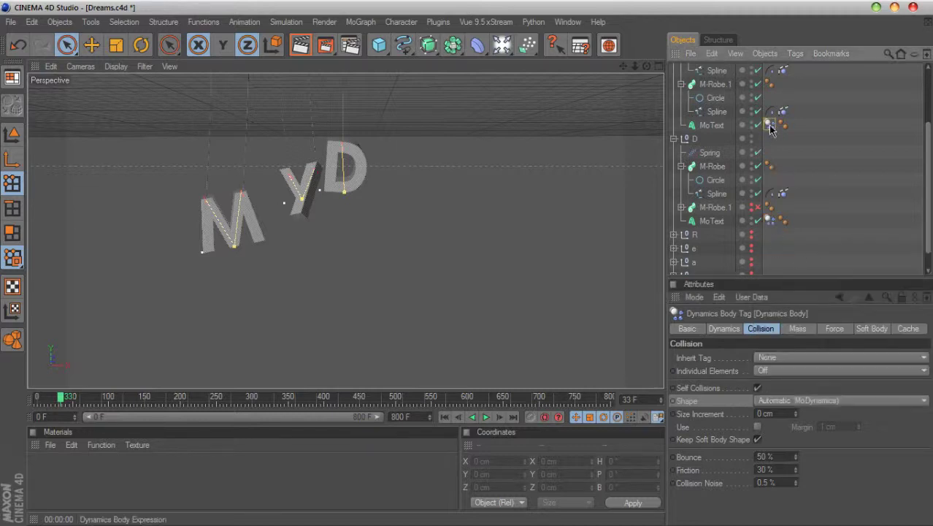
left_click(802, 402)
left_click(815, 256)
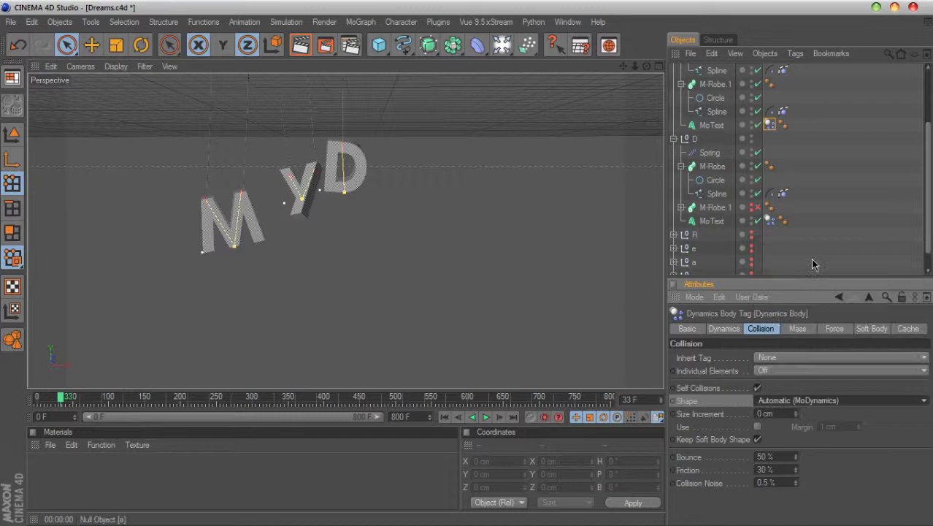
left_click(445, 417)
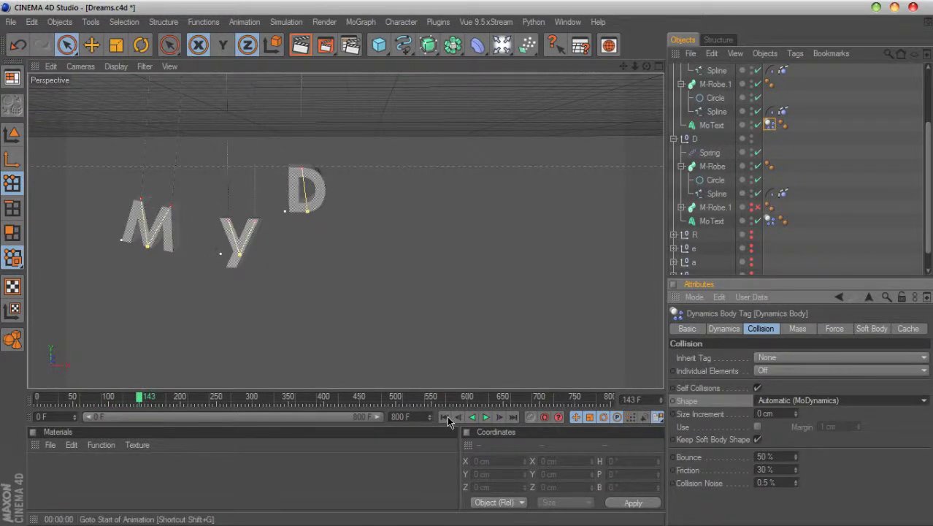
Set the rest length of the D group's Spring to 300 cm and replay the simulation from the start.
left_click_drag(926, 247, 926, 265)
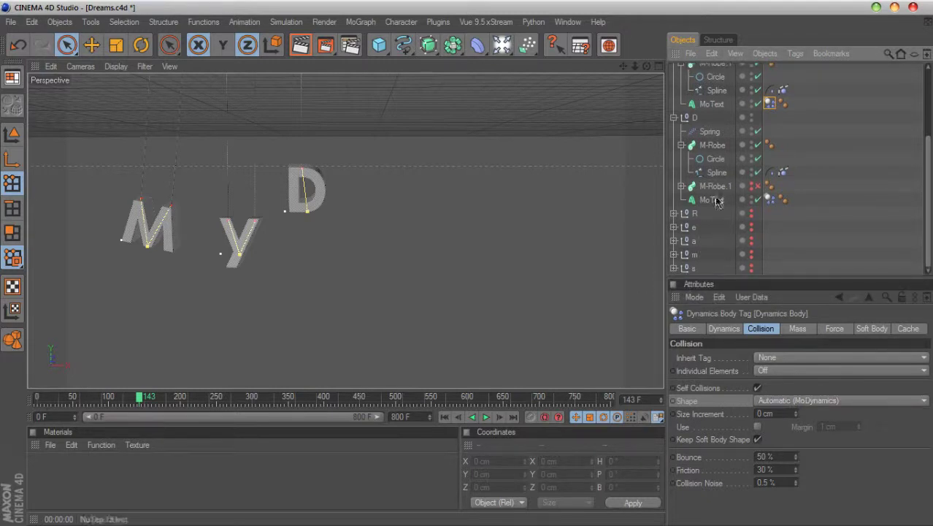
left_click(707, 133)
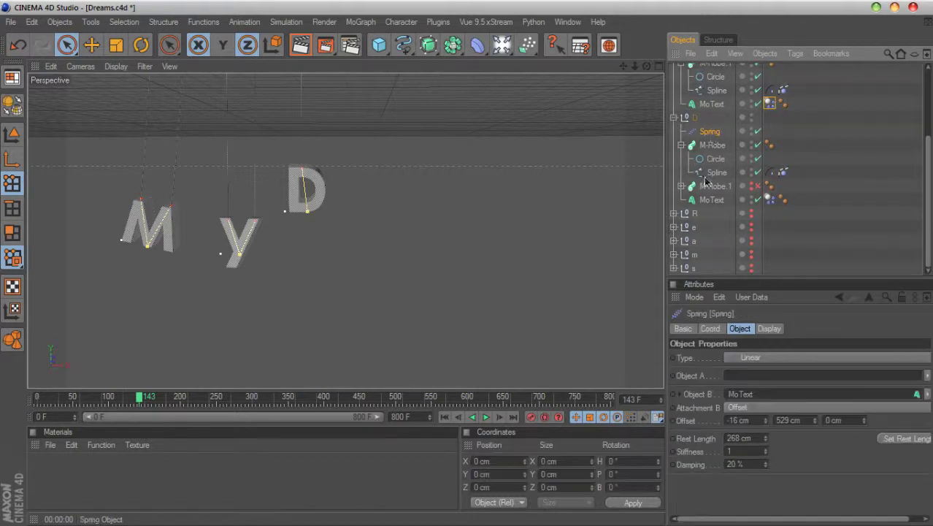
left_click(752, 439)
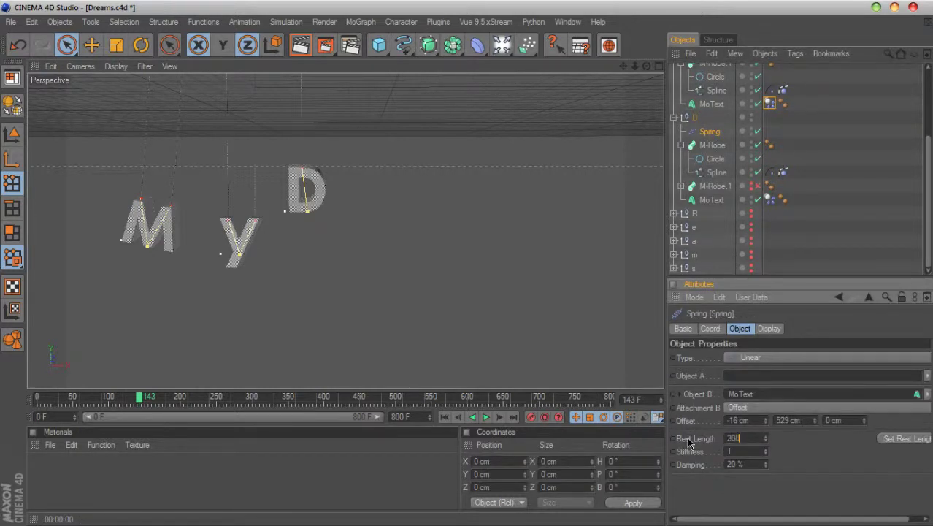
left_click(445, 417)
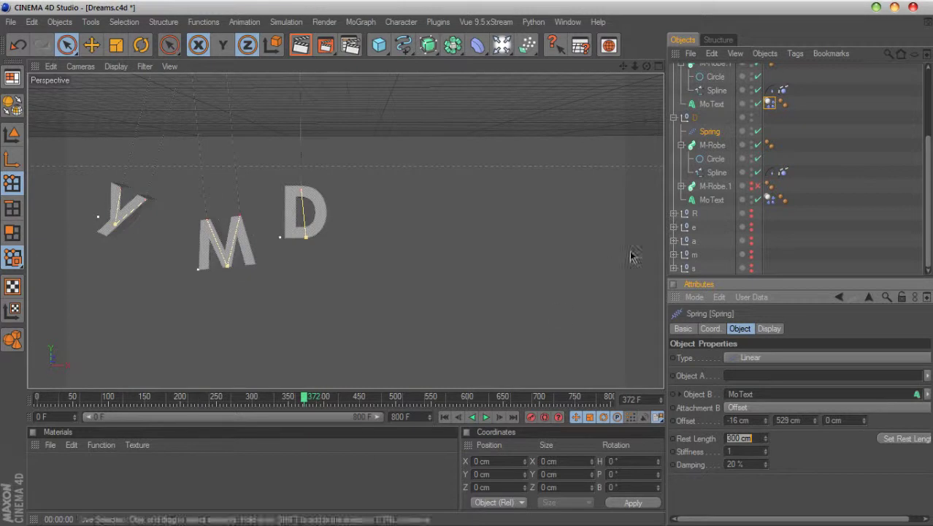
Set Follow Rotation to 8 and Linear Damping to 10% on the Y MoText's dynamics body tag, replaying the simulation.
left_click(770, 104)
left_click_drag(926, 216, 926, 207)
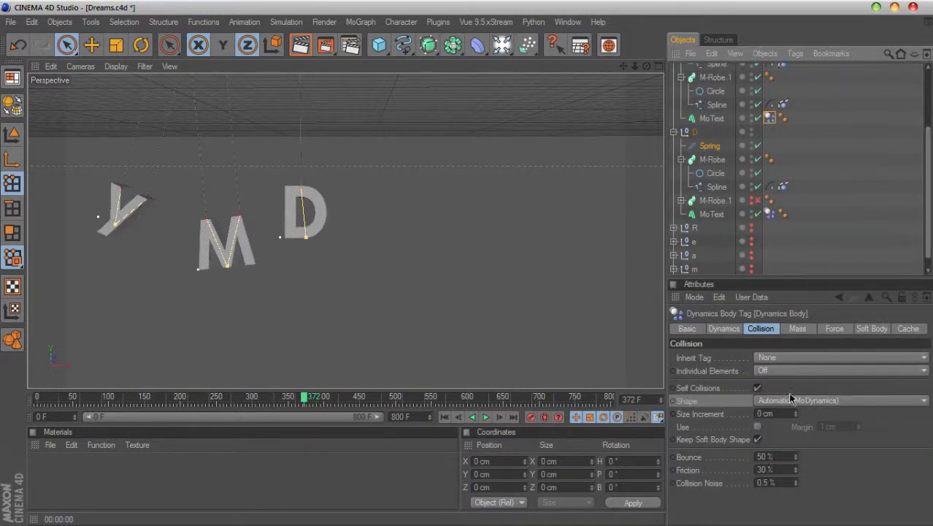
scroll(834, 130, "up", 3)
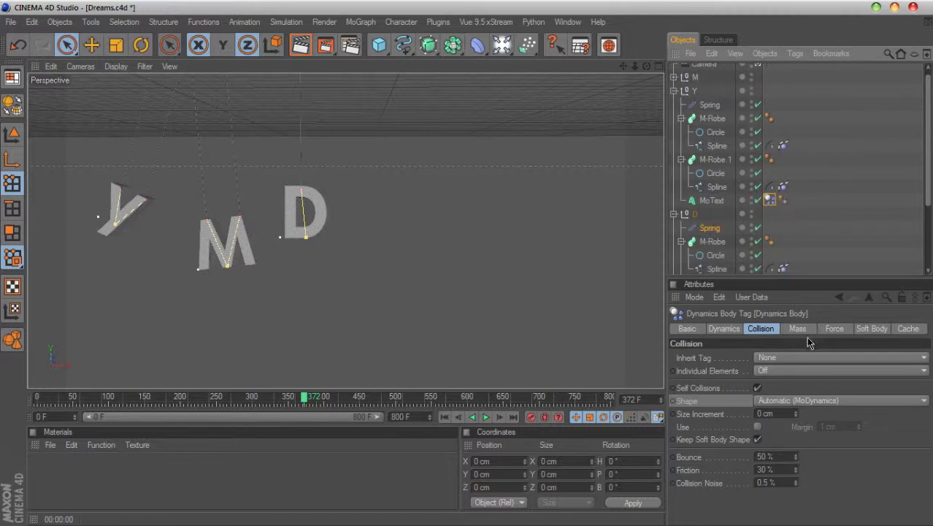
left_click(833, 330)
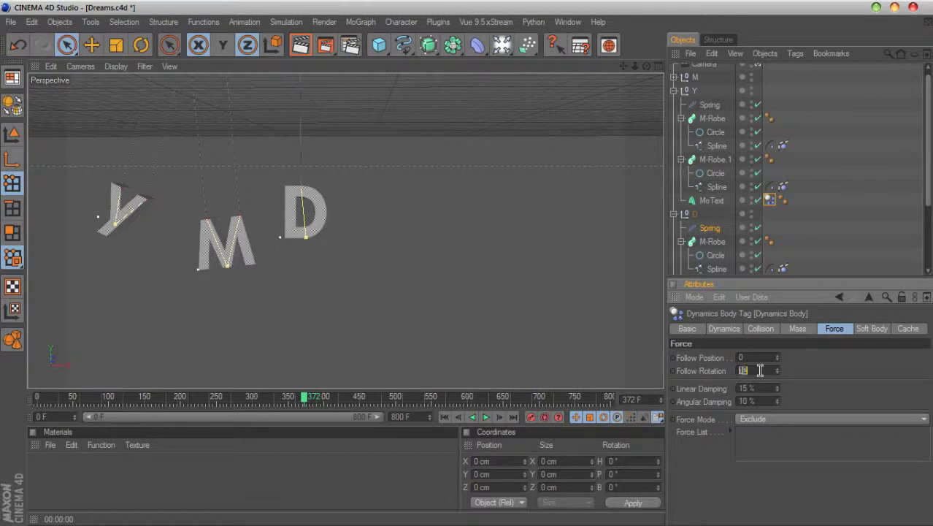
left_click(445, 417)
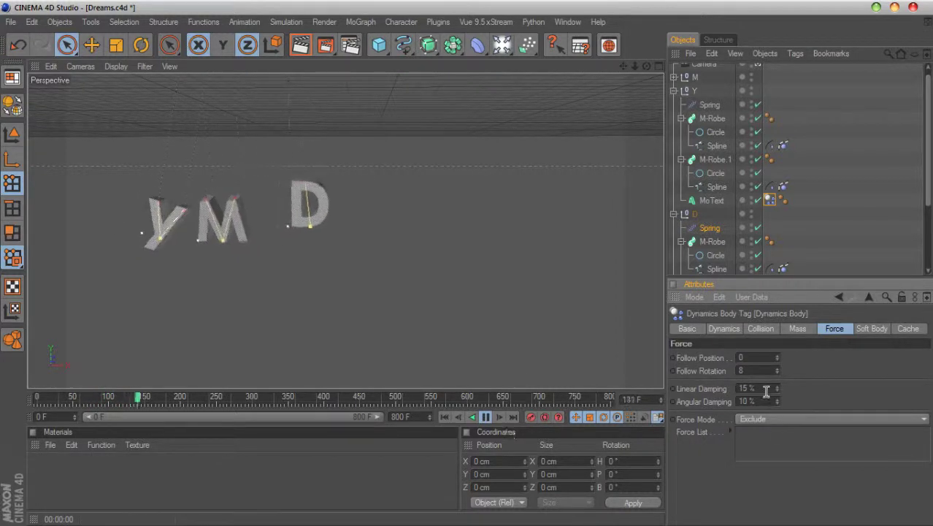
type("10")
key("Return")
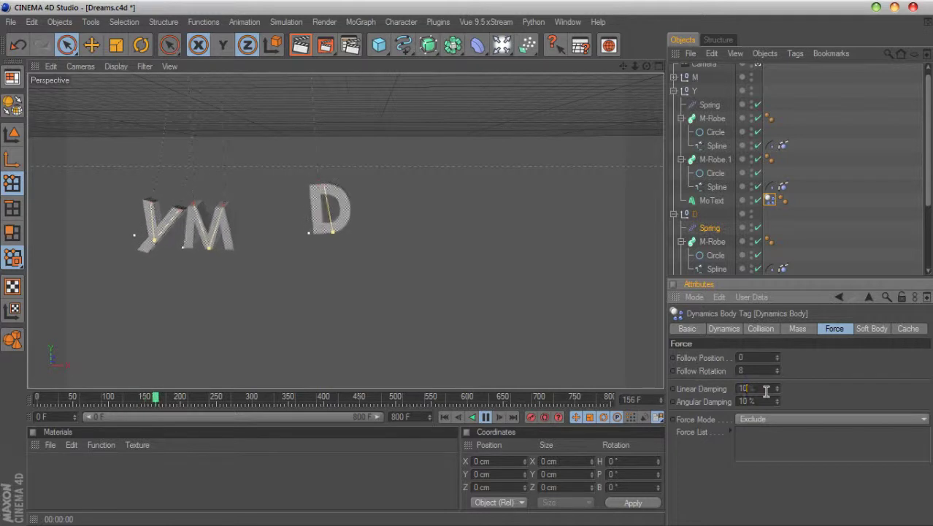
Set the Y MoText's Angular Damping to 5% and replay the simulation from the start.
double_click(767, 401)
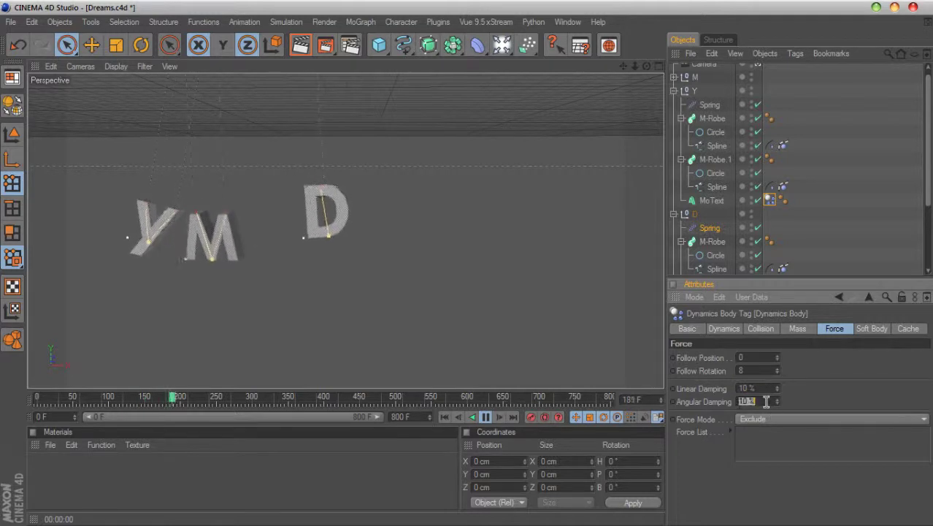
type("5")
key("Return")
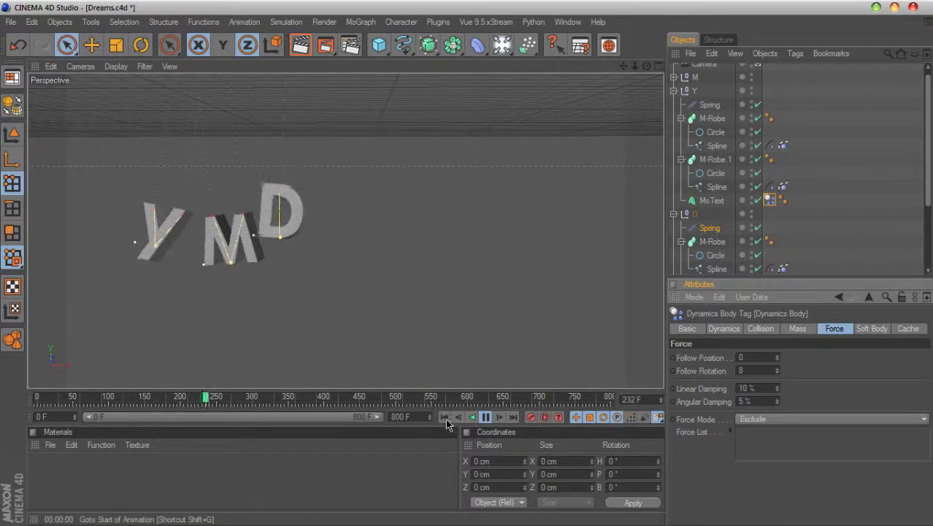
left_click(444, 416)
left_click(486, 416)
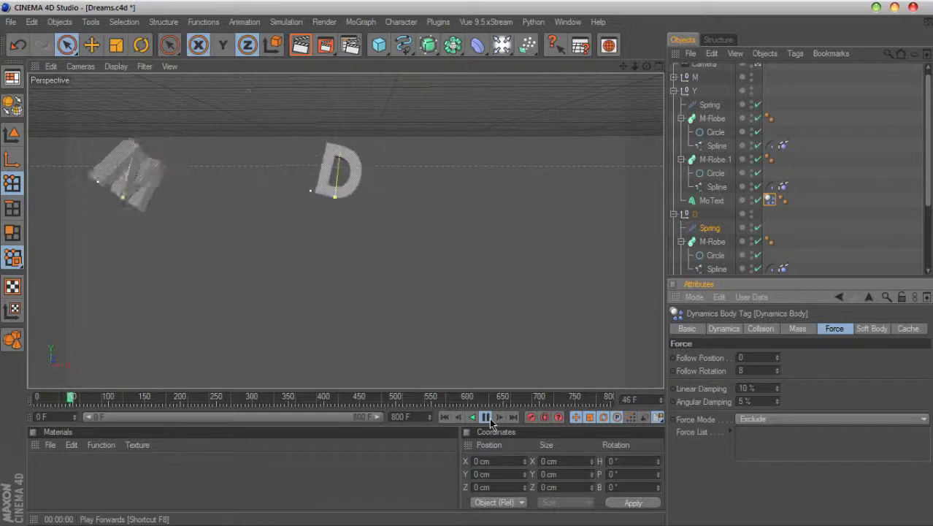
left_click(487, 421)
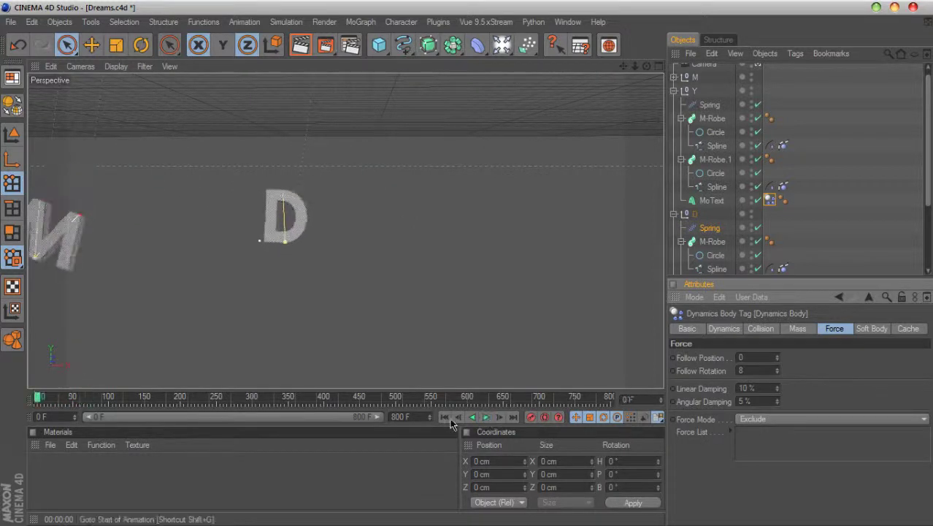
left_click(444, 416)
left_click(485, 417)
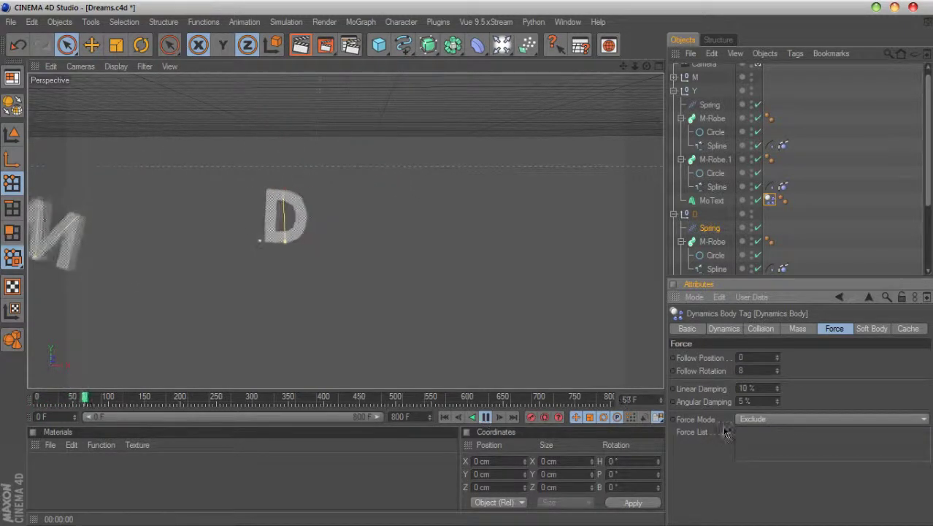
Set the Y MoText's Angular Damping to 15% and replay the simulation from the start.
double_click(756, 400)
type("15")
key("Return")
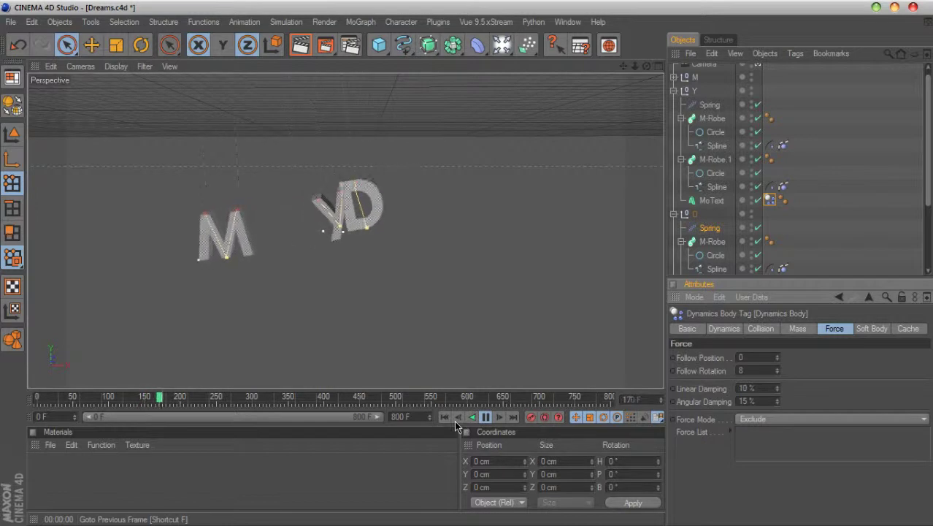
left_click(445, 416)
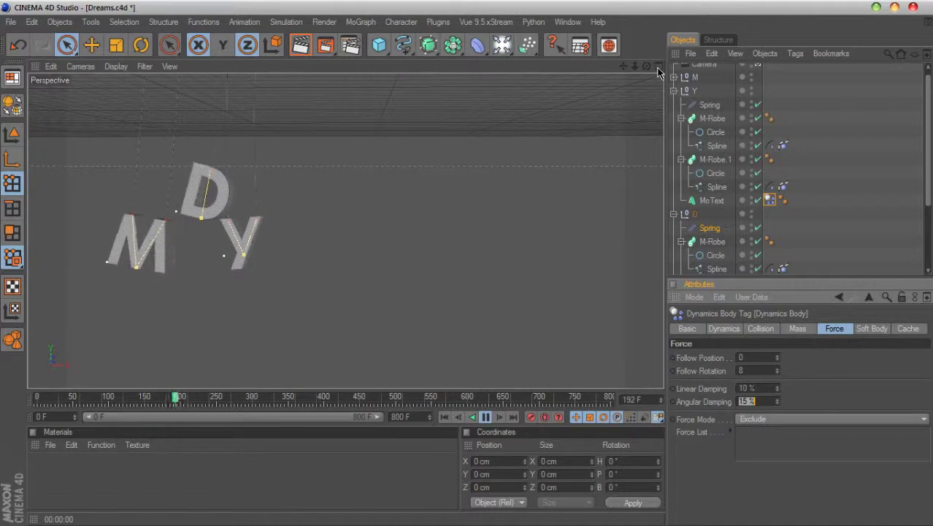
Set the rest length of the D group's Spring to 270 cm while watching the letters swing in the Front view.
left_click(658, 67)
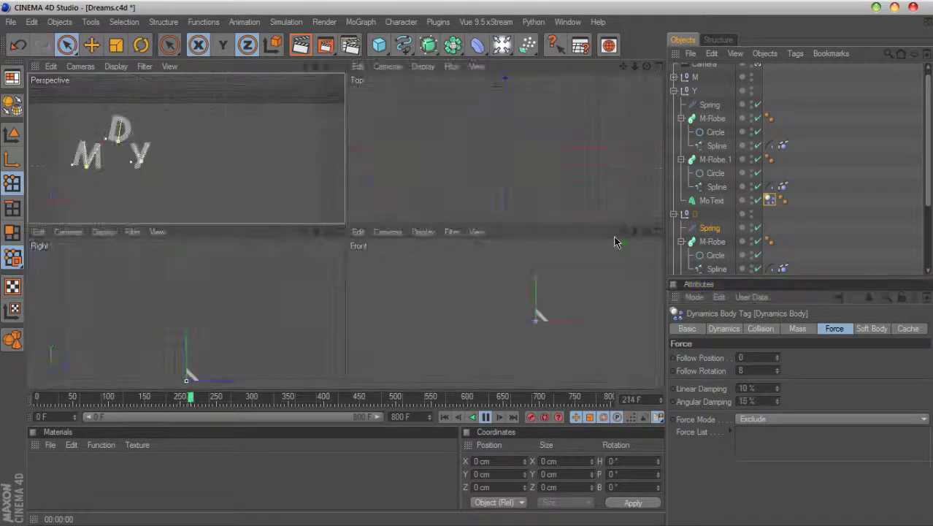
left_click(574, 238)
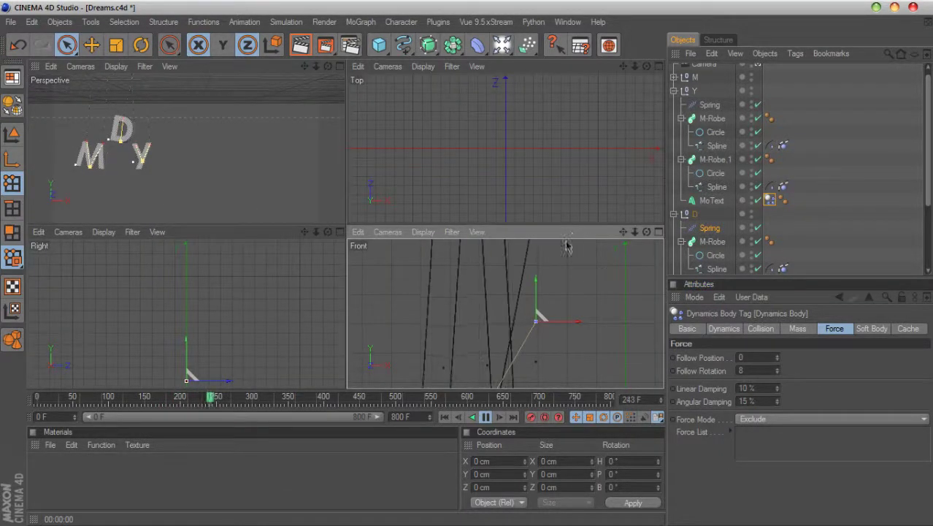
left_click_drag(623, 232, 568, 51)
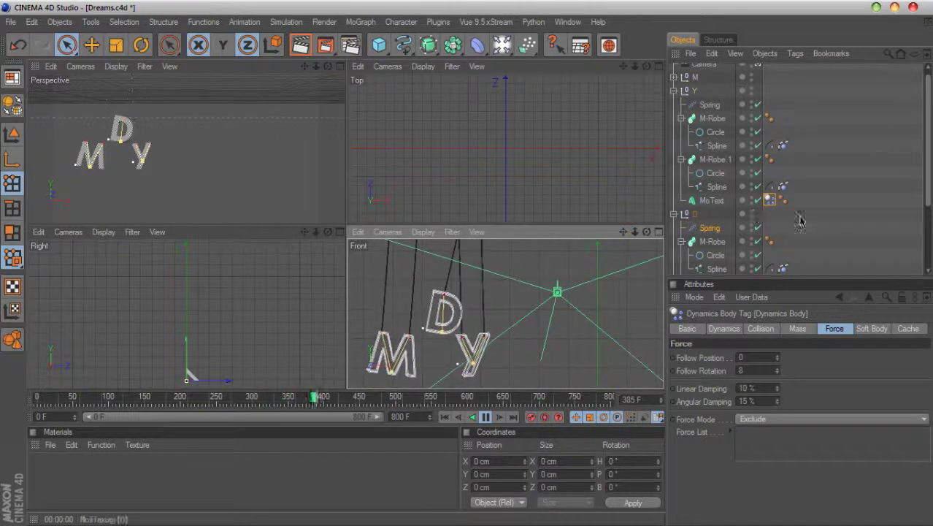
left_click(714, 229)
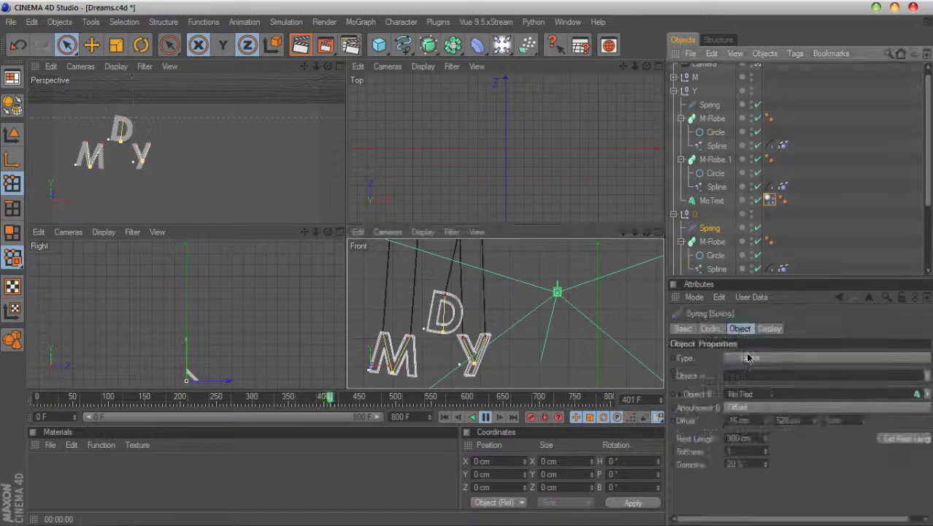
left_click(753, 438)
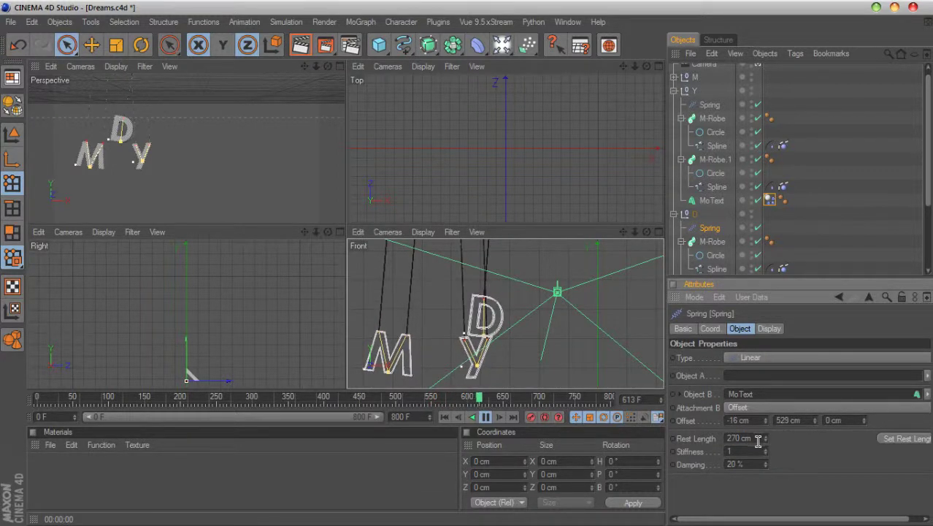
Set the rest length of the Y group's Spring to 310 cm, stop the playback and return to frame 0.
left_click(712, 106)
left_click(753, 438)
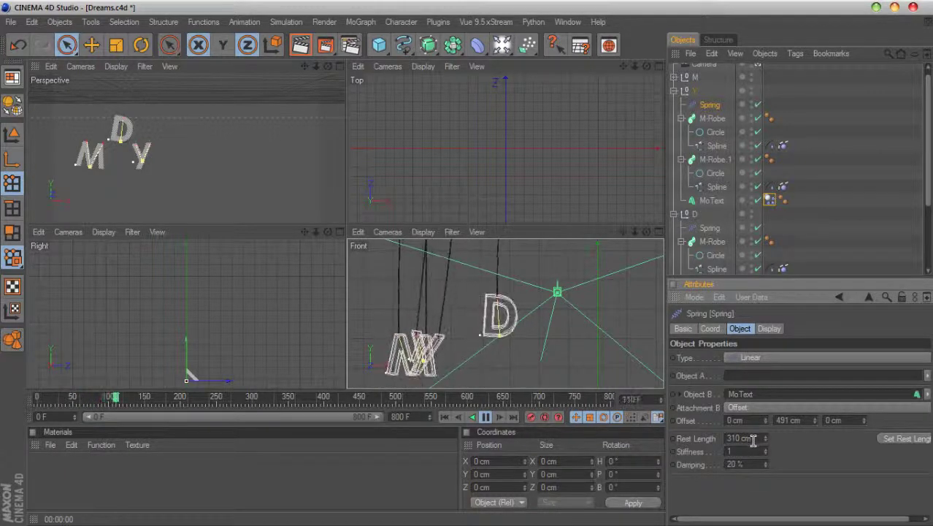
left_click(486, 416)
left_click(445, 416)
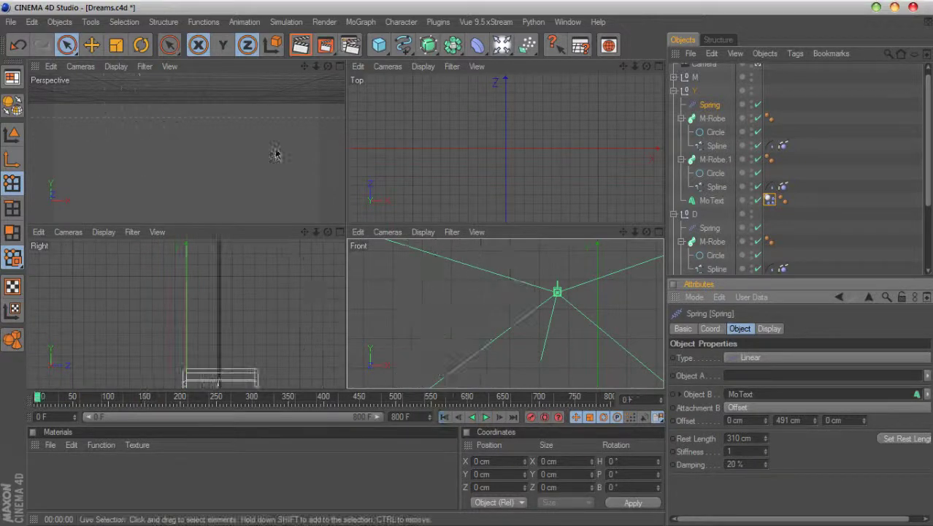
Play the simulation in the maximised Perspective view to check how the three letters hang, then return to frame 0.
left_click(339, 66)
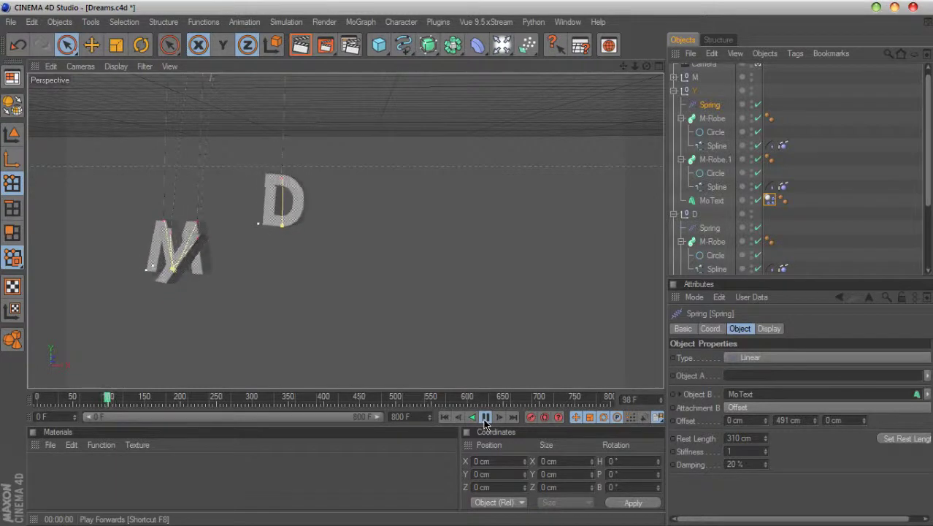
left_click(485, 417)
left_click(445, 417)
Make the R group visible and move it about 482 cm along X to just beyond the D in the Front view.
left_click_drag(926, 195, 928, 253)
left_click(682, 215)
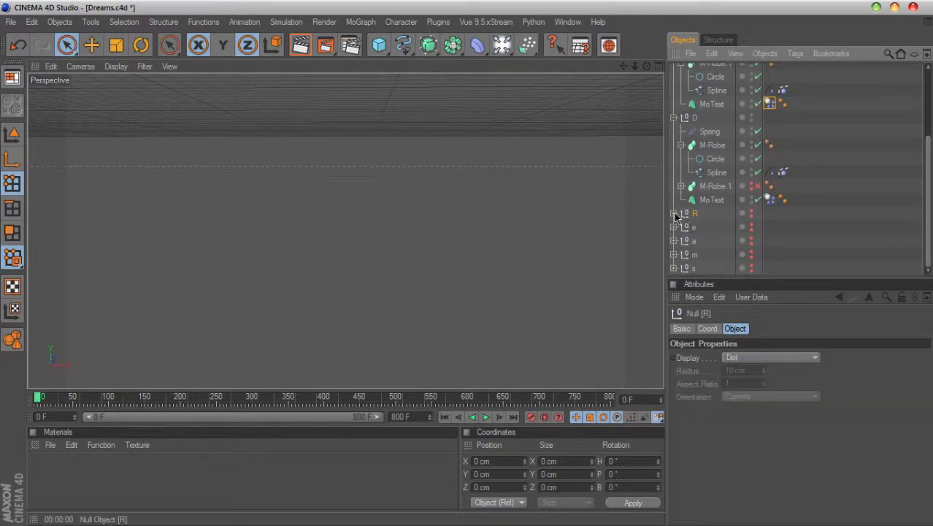
middle_click(659, 78)
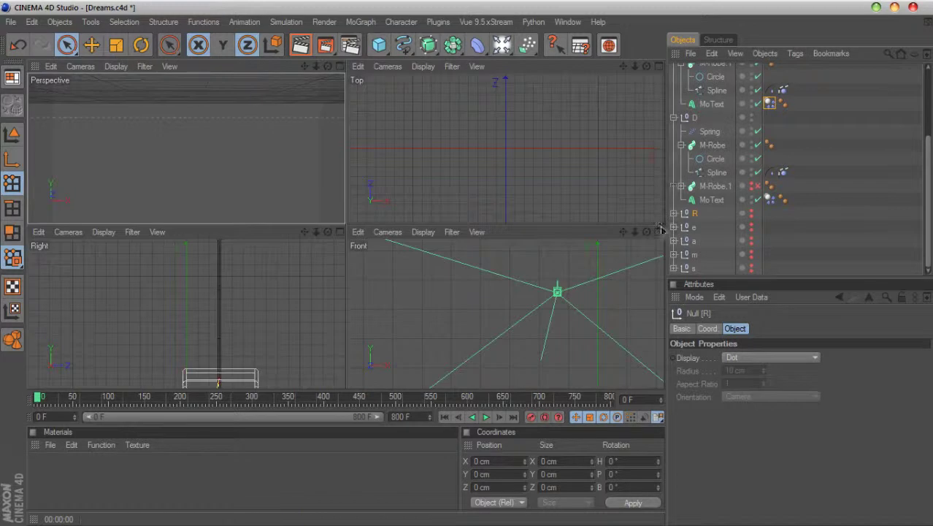
middle_click(624, 249)
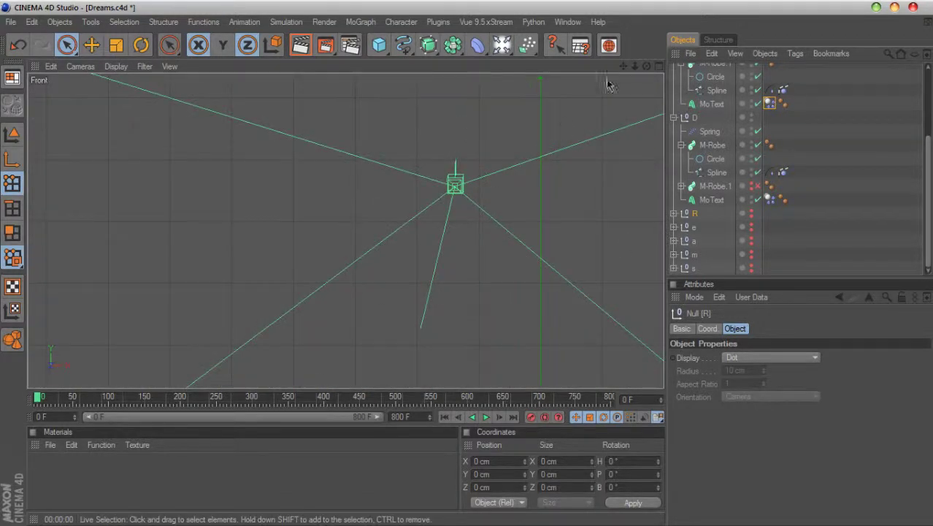
left_click_drag(623, 67, 668, 438)
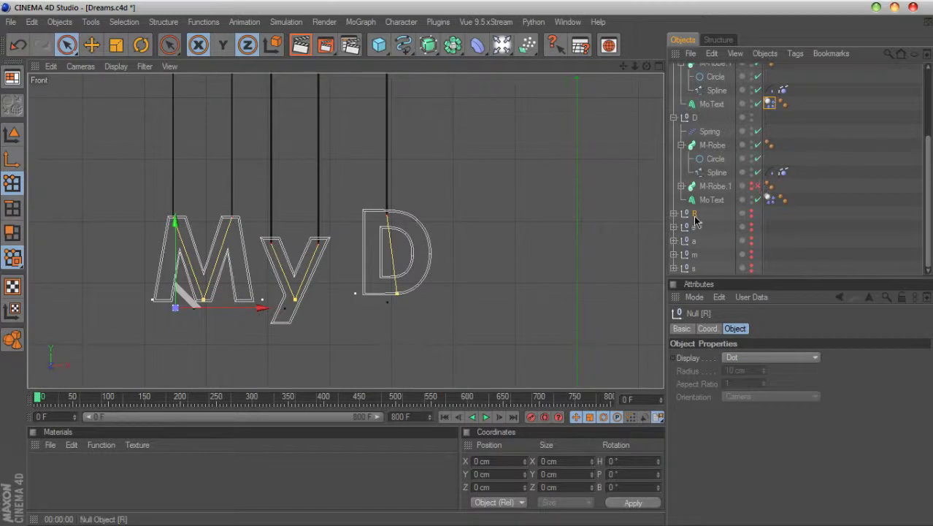
left_click(752, 213)
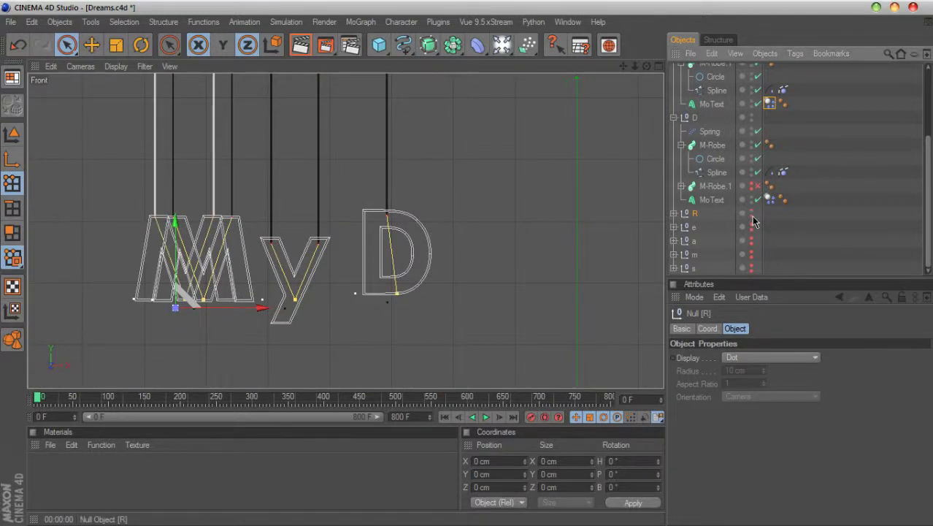
left_click_drag(268, 306, 566, 308)
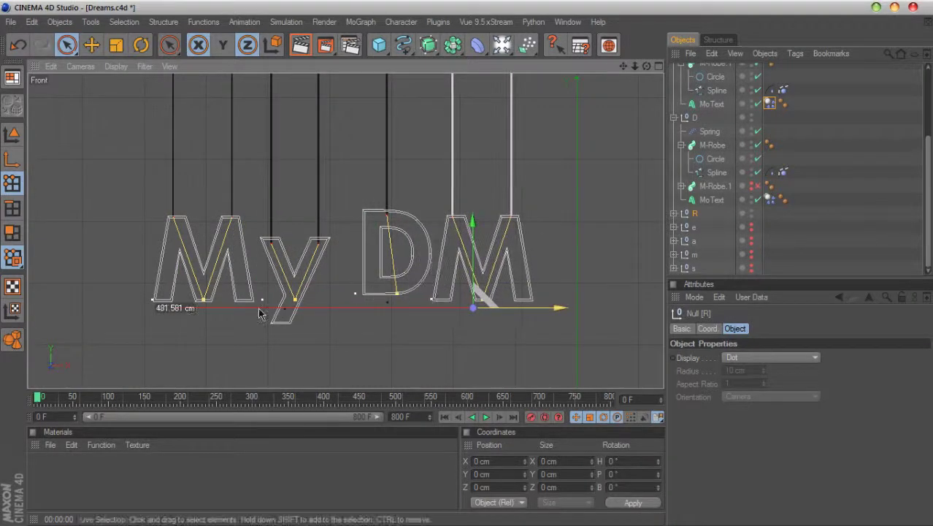
Change the text of the R group's MoText to "r".
left_click(674, 214)
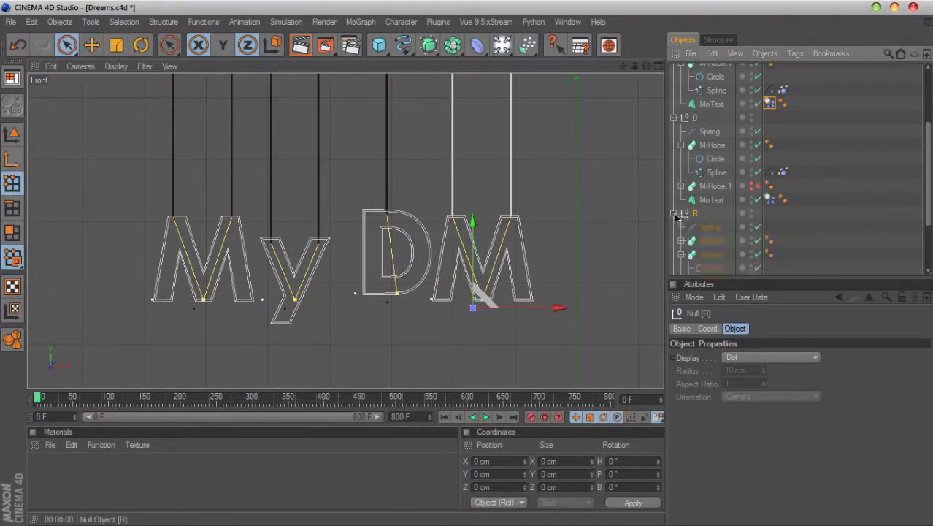
left_click(714, 256)
scroll(718, 260, "down", 3)
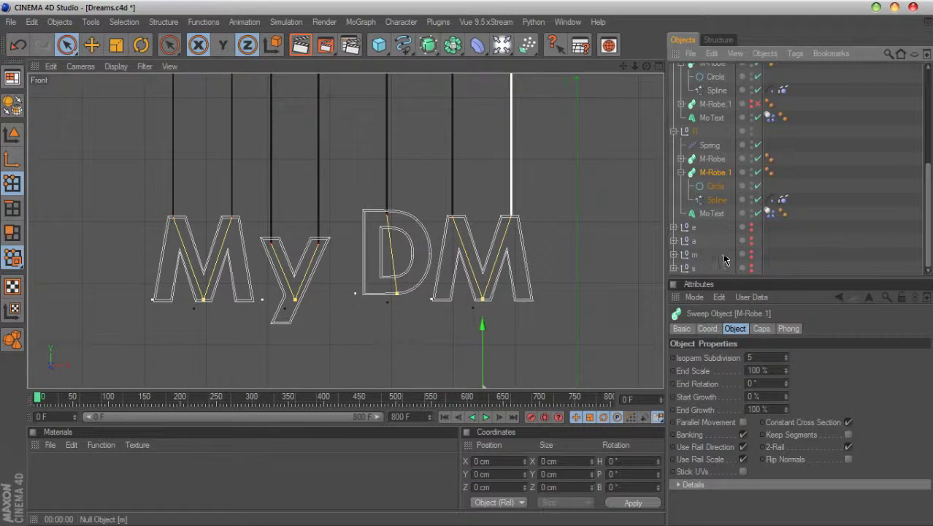
left_click(712, 215)
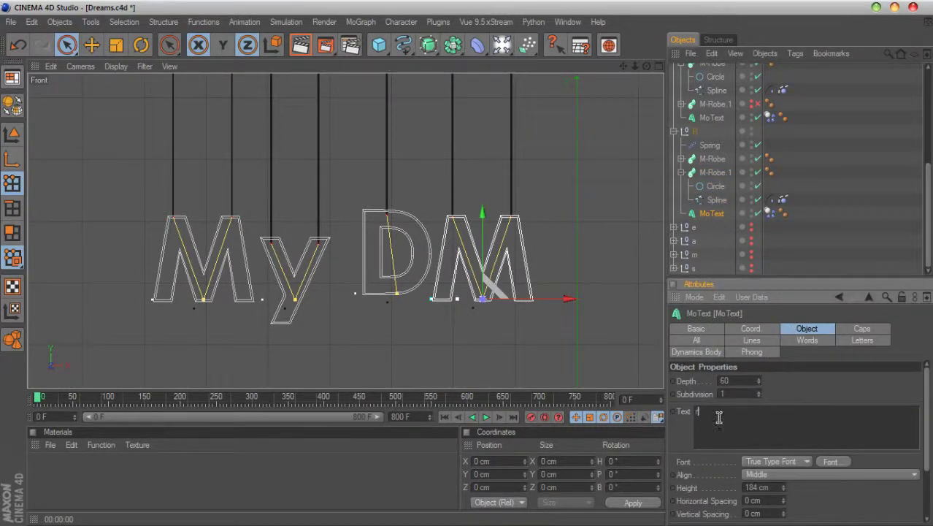
left_click(737, 393)
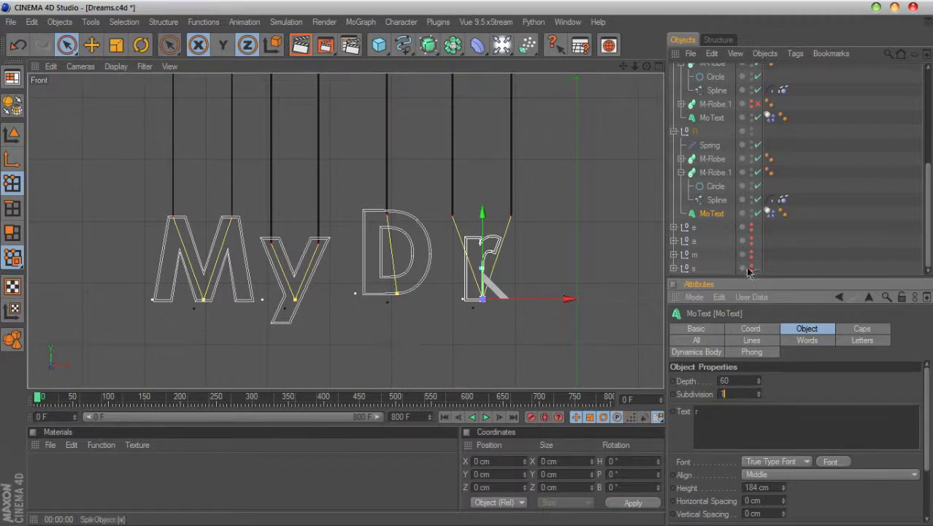
Disable the R group's M-Robe.1 and delete the Constraint and Spline Dynamics tags from the Spline under its M-Robe.
left_click(715, 173)
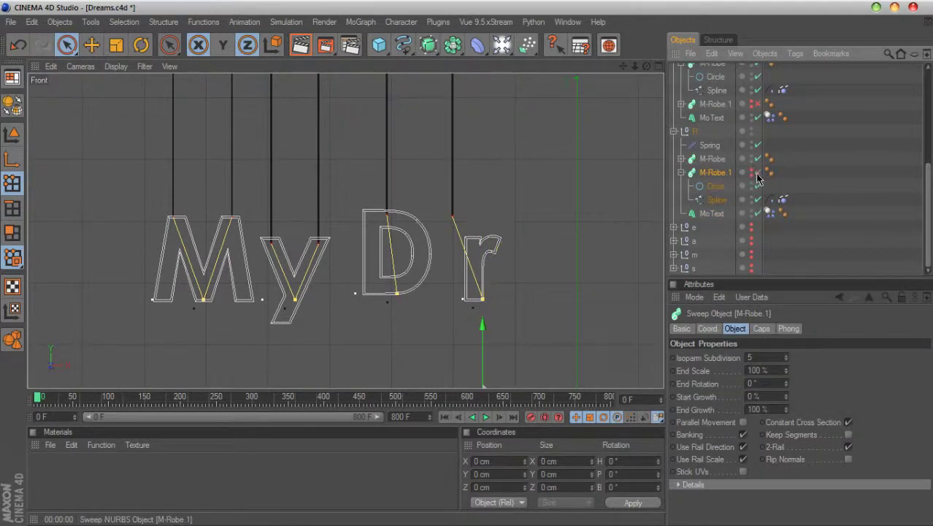
left_click(684, 172)
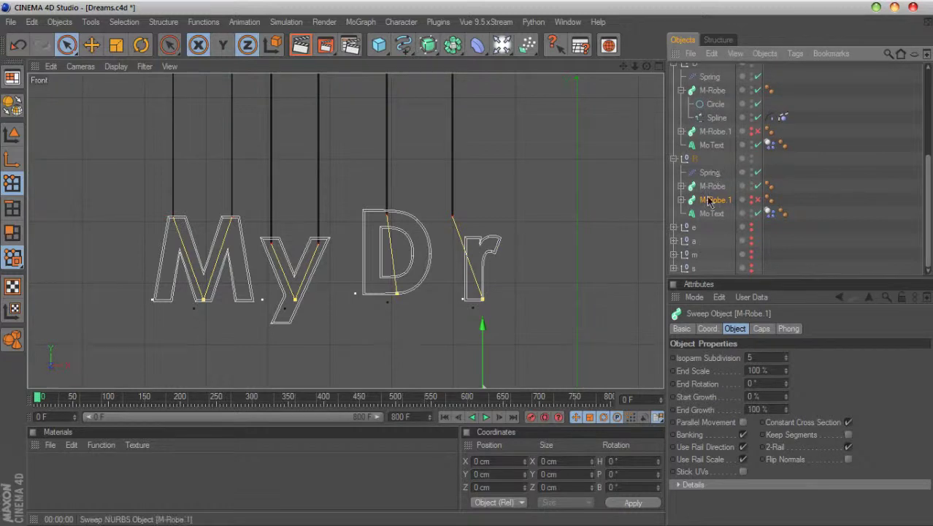
left_click(682, 187)
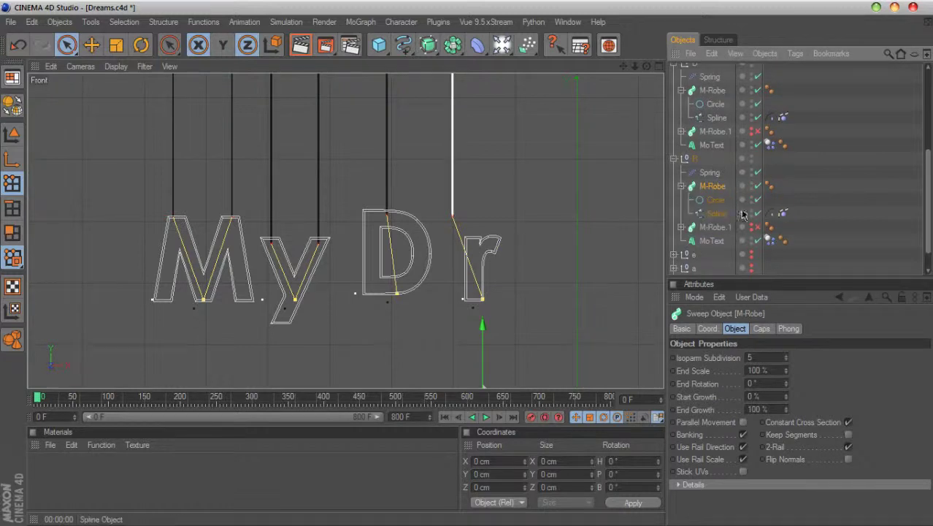
left_click_drag(784, 212, 764, 208)
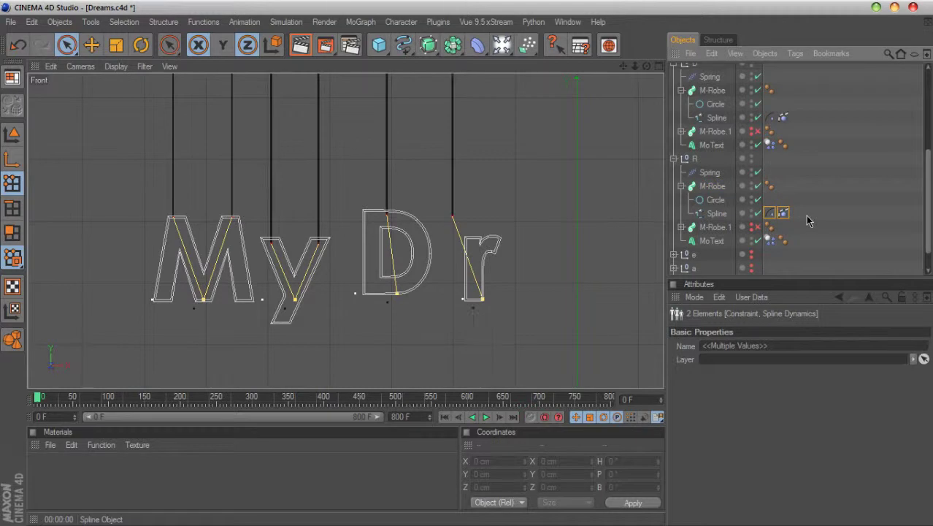
key("Delete")
Add a new Spline Dynamics tag to the Spline under the R group's M-Robe and disable that M-Robe sweep.
left_click(735, 215)
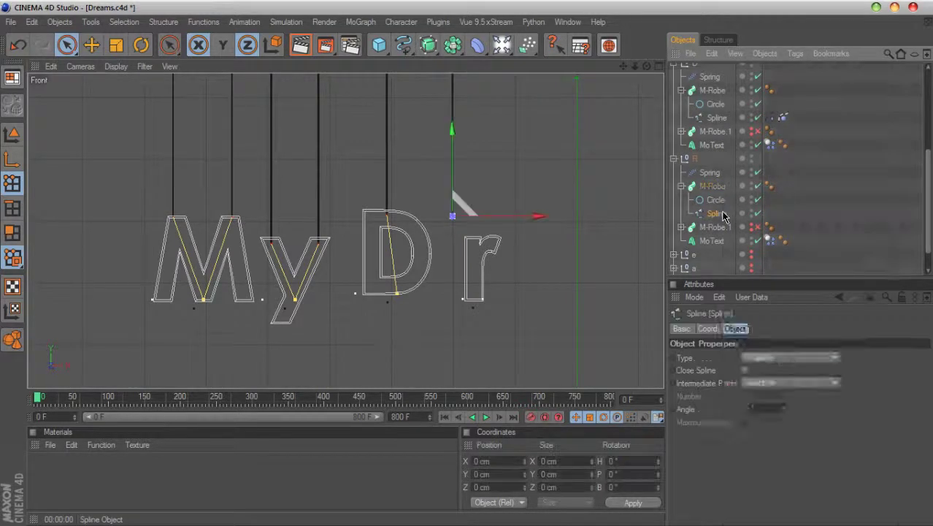
right_click(734, 214)
mouse_move(774, 162)
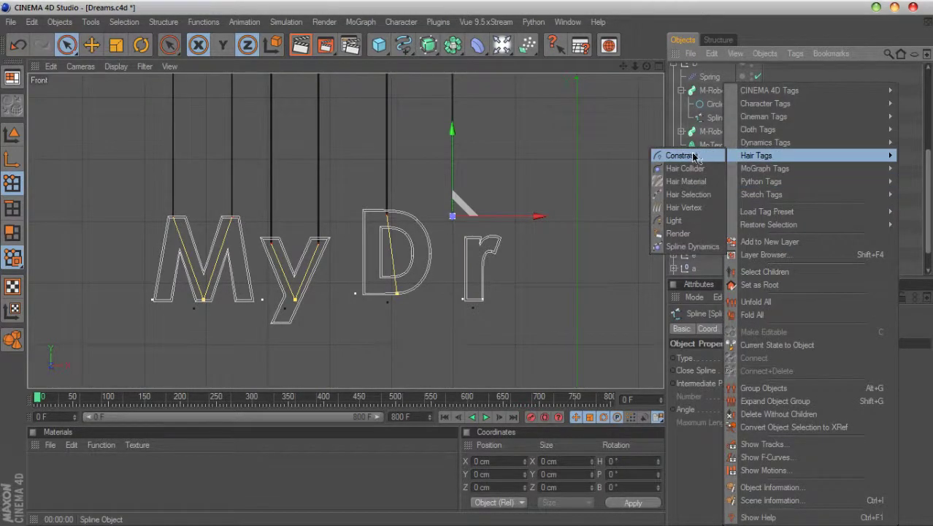
left_click(693, 246)
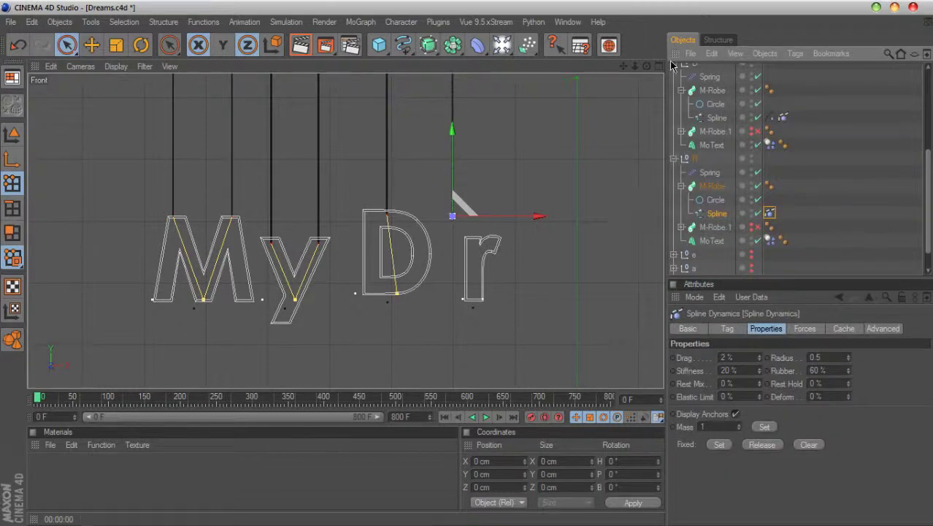
left_click_drag(635, 66, 542, 50)
left_click_drag(635, 66, 634, 65)
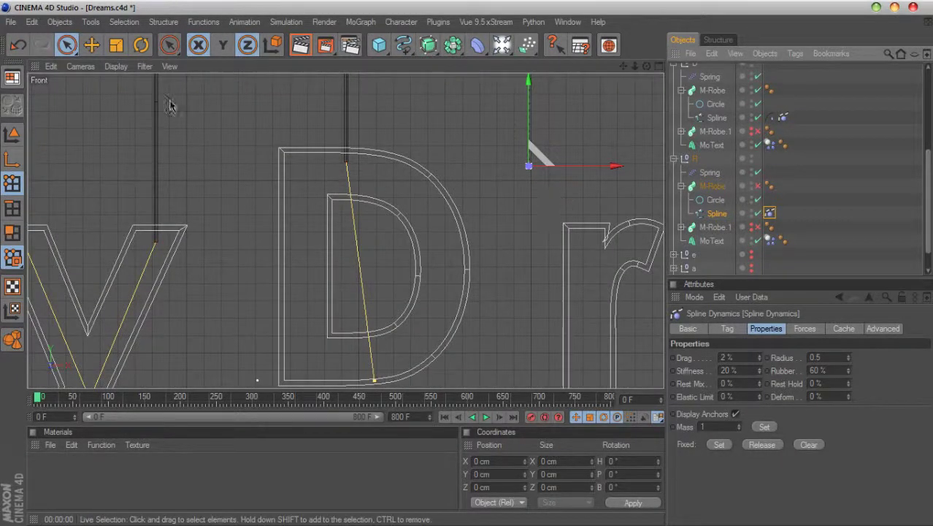
left_click(67, 45)
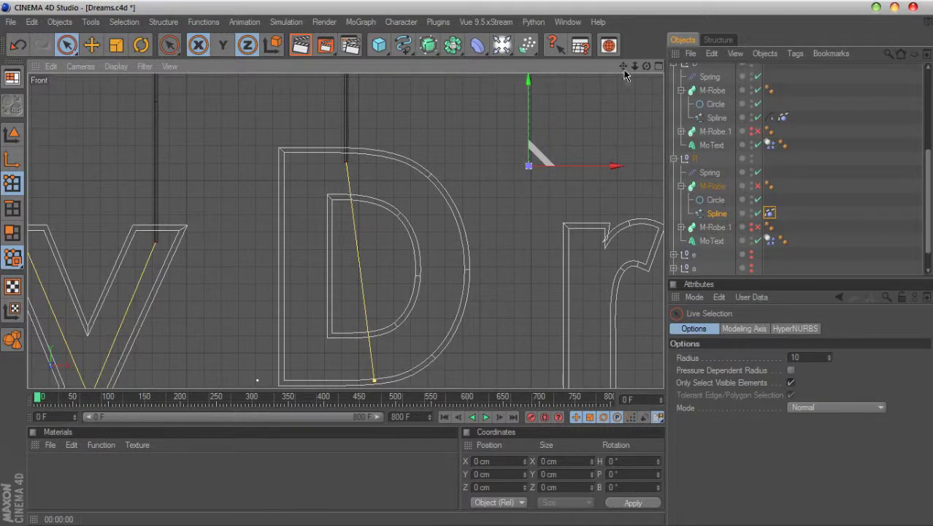
left_click(124, 22)
mouse_move(163, 22)
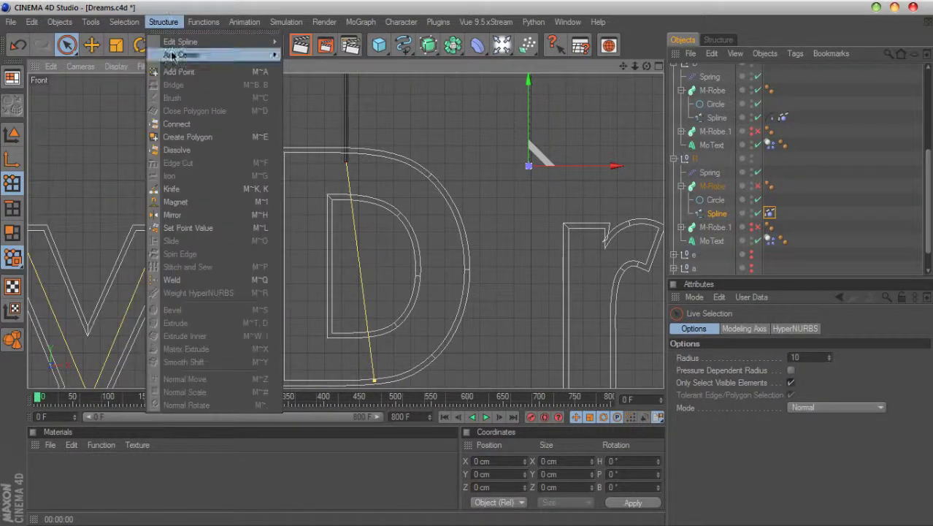
mouse_move(257, 56)
left_click(317, 75)
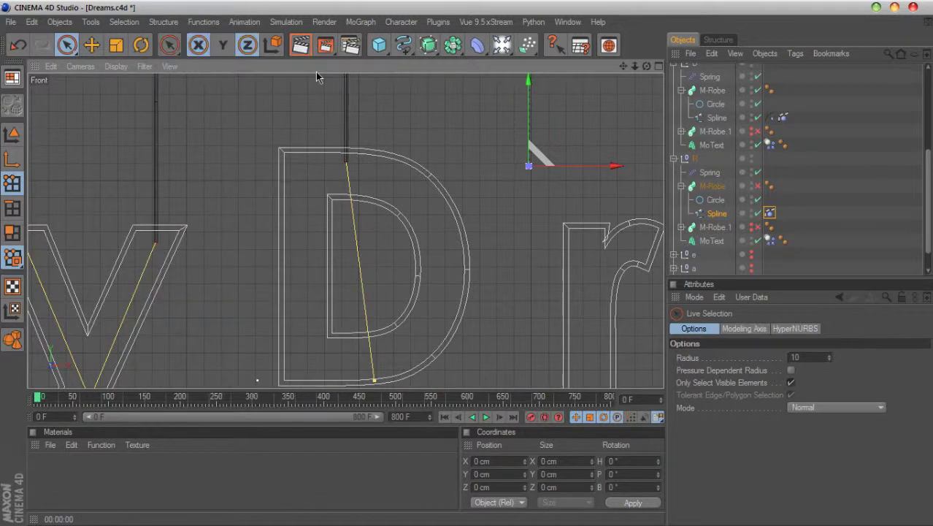
left_click_drag(623, 66, 592, 215)
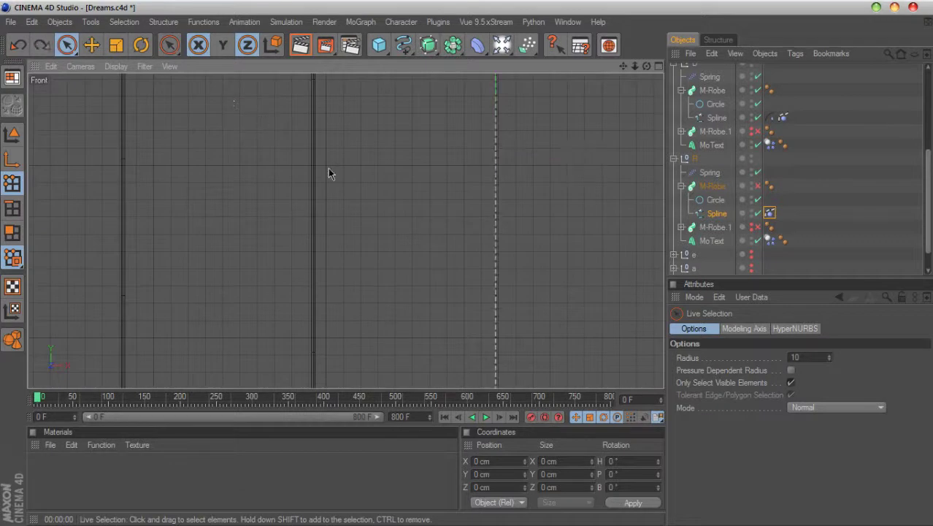
left_click(12, 135)
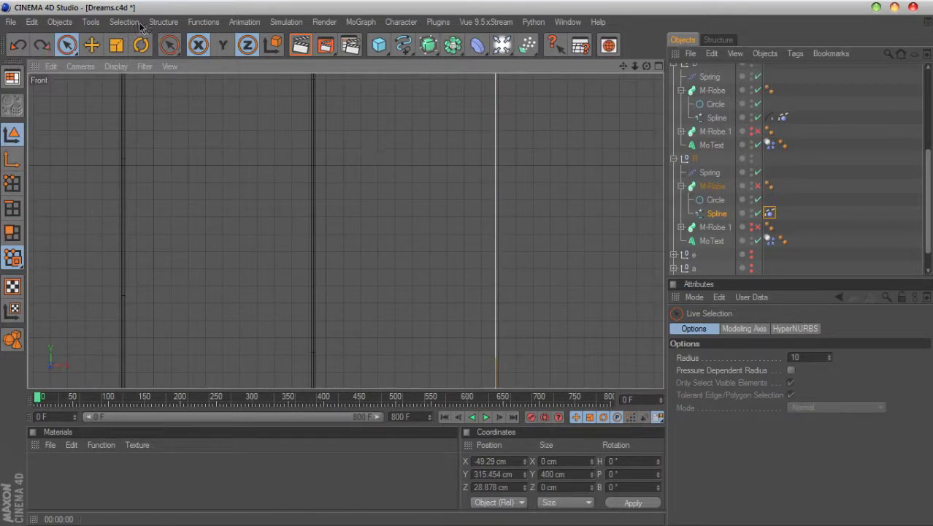
left_click(163, 22)
mouse_move(189, 55)
left_click(313, 77)
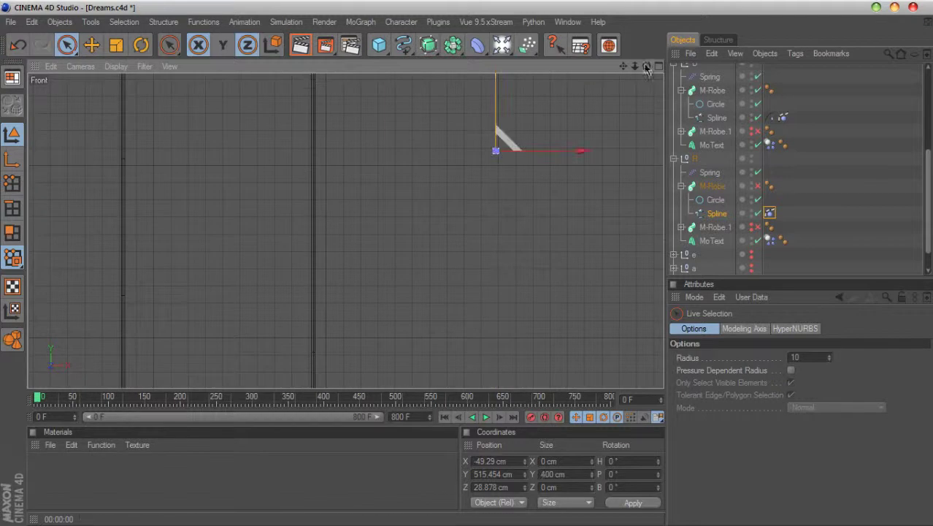
key("ctrl+z")
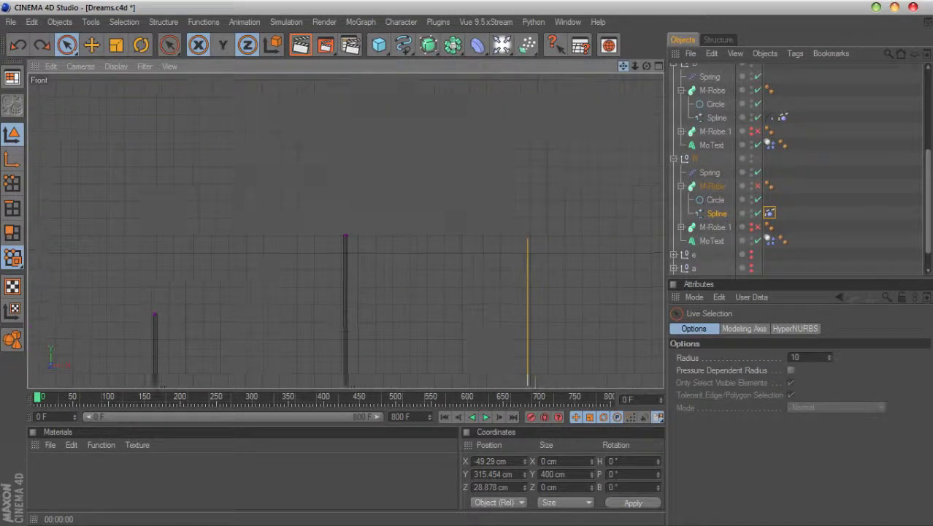
In point mode, select the uppermost point of the R rope's Spline and open its Spline Dynamics properties.
left_click(12, 183)
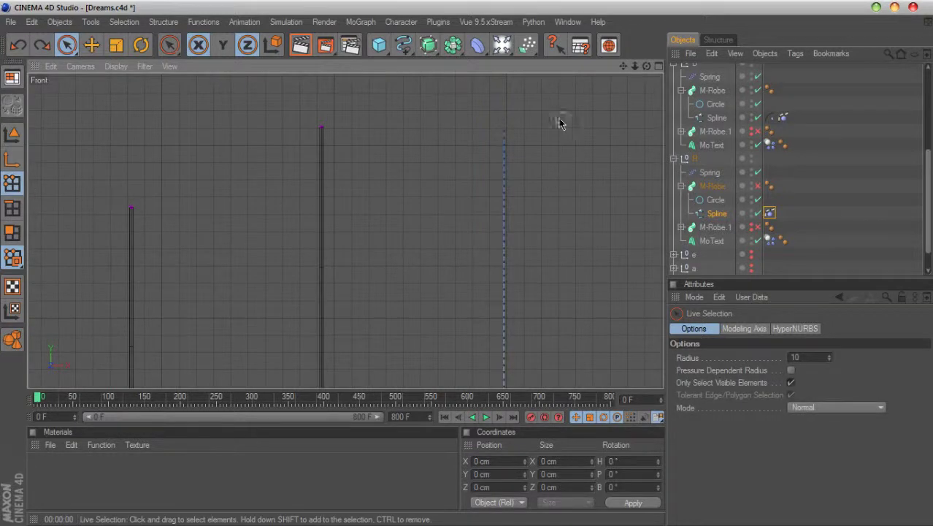
left_click(503, 129)
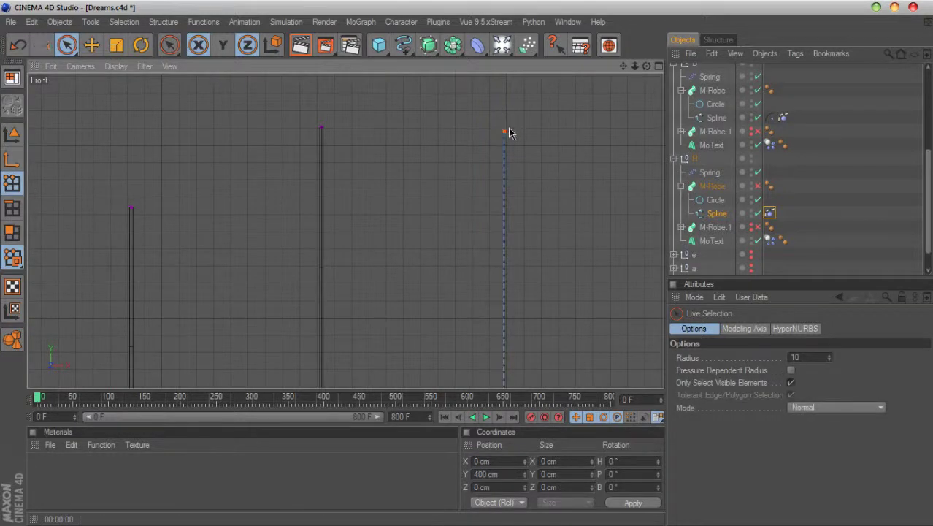
left_click(769, 213)
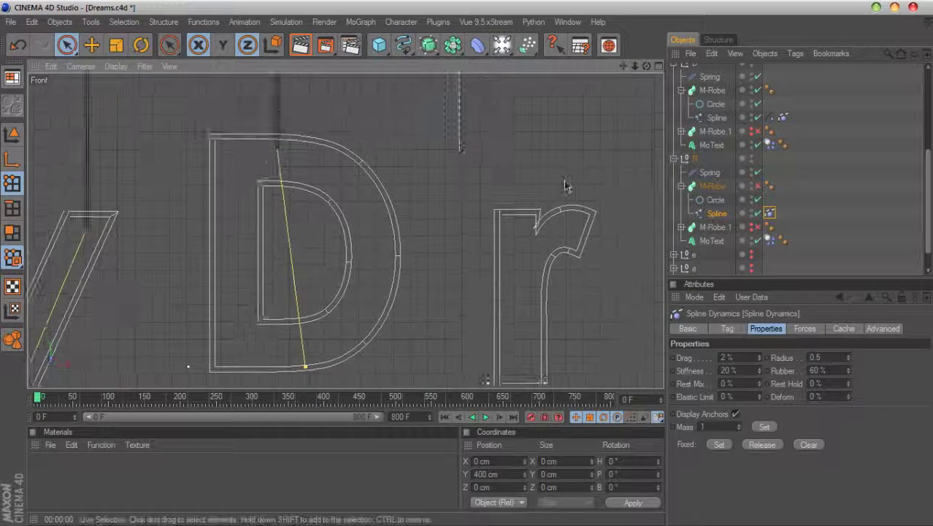
scroll(566, 184, "down", 5)
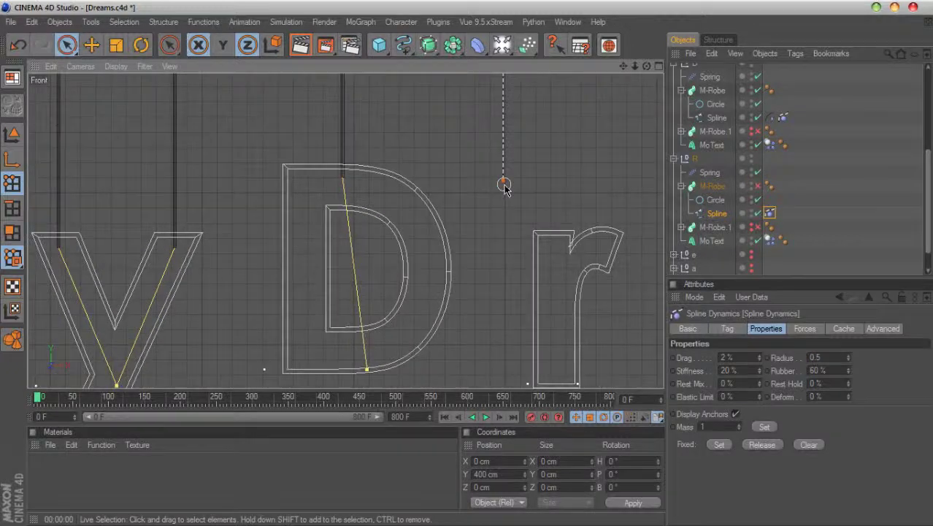
Select the rope spline's lowest point and move the "r" MoText so its upper edge meets the rope's lower end.
left_click(503, 183)
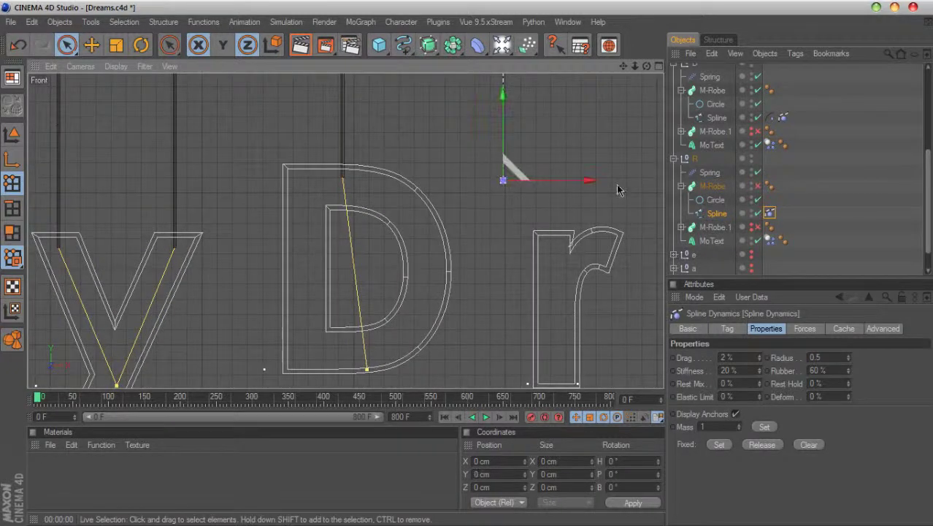
left_click(711, 241)
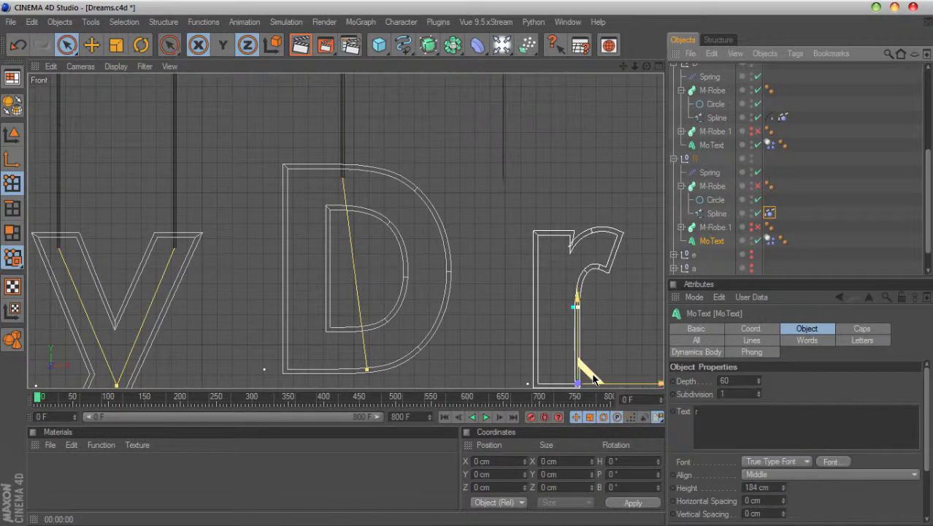
left_click_drag(588, 374, 540, 321)
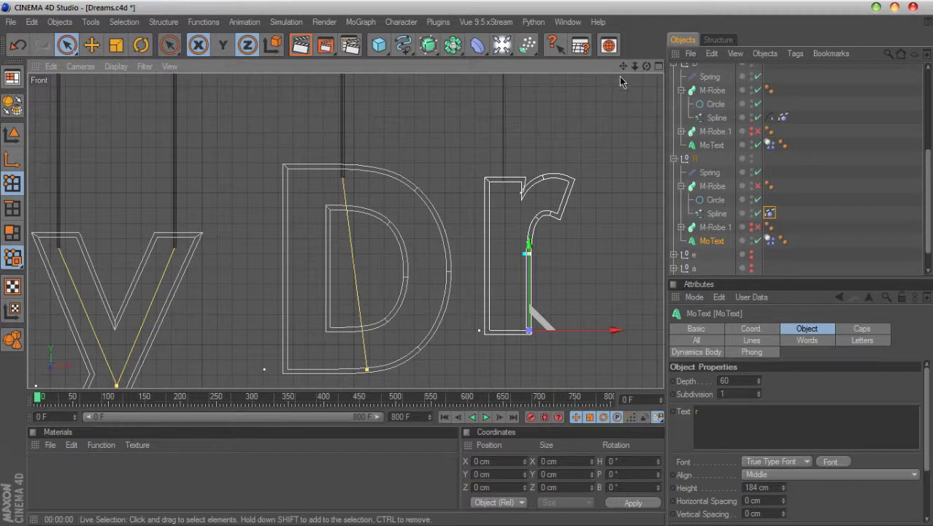
left_click(718, 215)
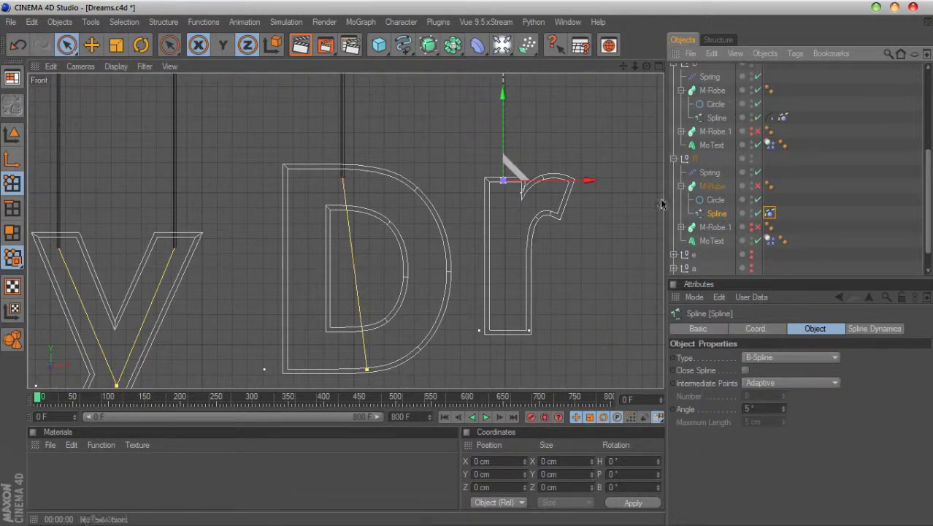
left_click_drag(513, 119, 513, 56)
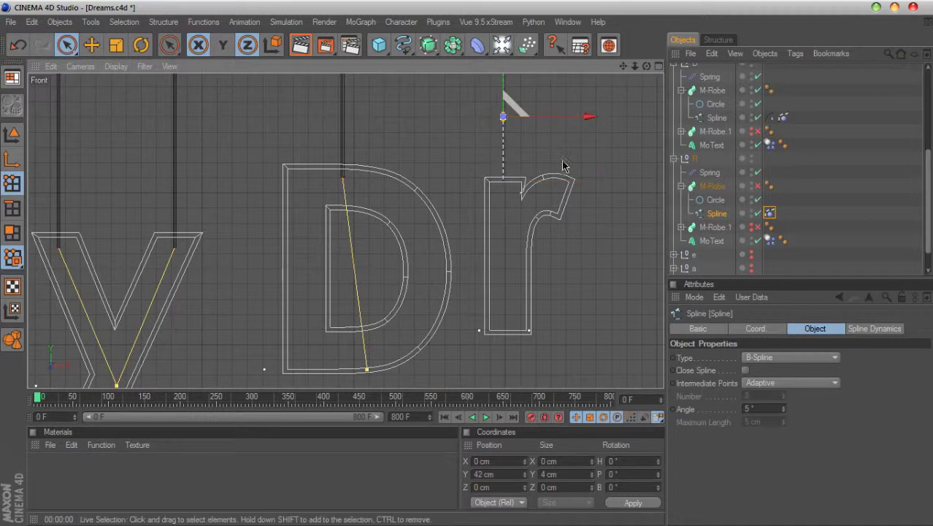
key("ctrl+z")
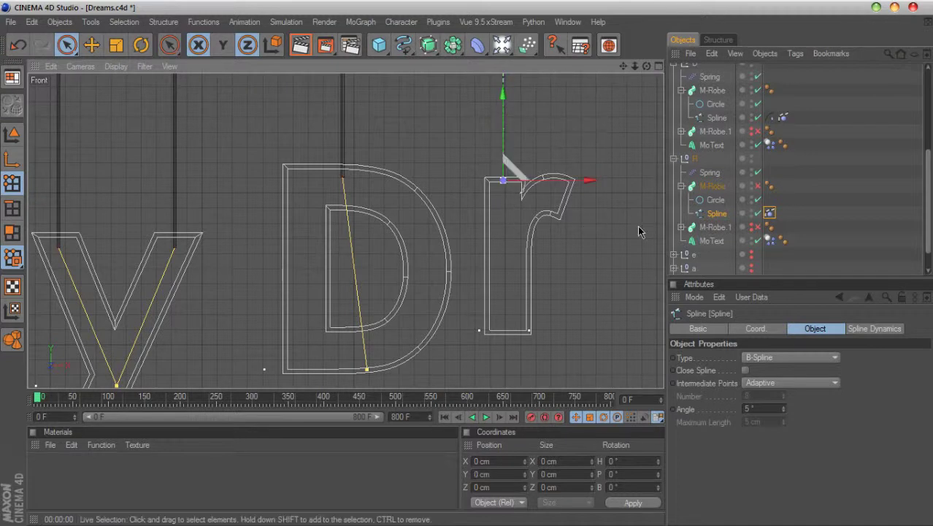
Add a Hair Constraint tag to the R rope's Spline and attach its selected lowest point to the R group's MoText.
right_click(724, 217)
mouse_move(753, 155)
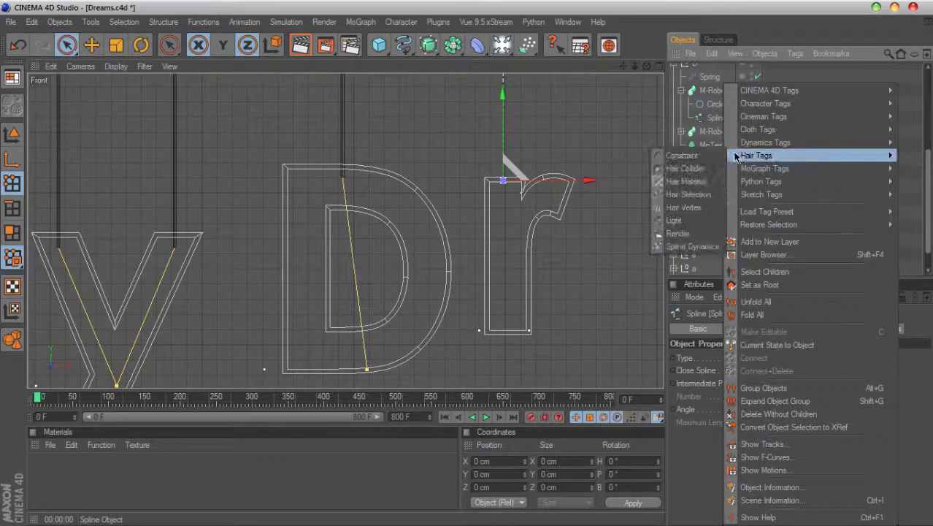
left_click(710, 156)
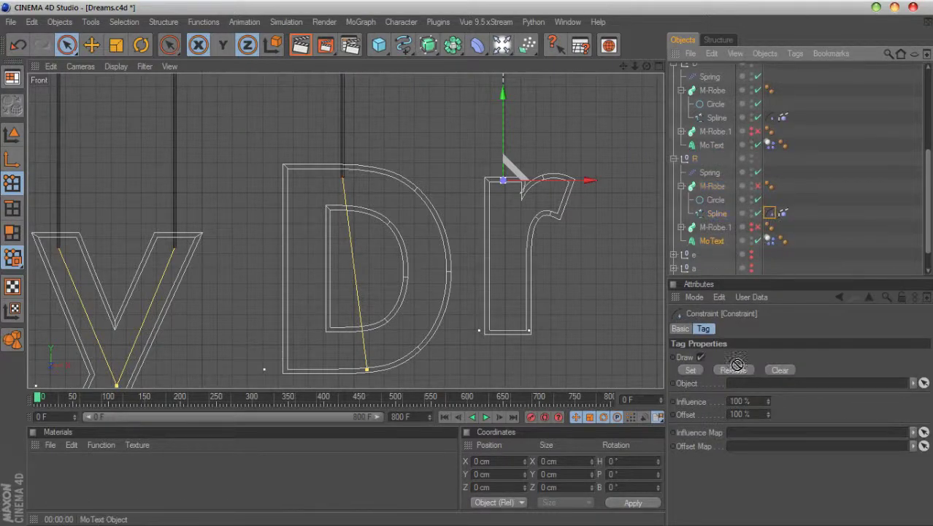
left_click(690, 370)
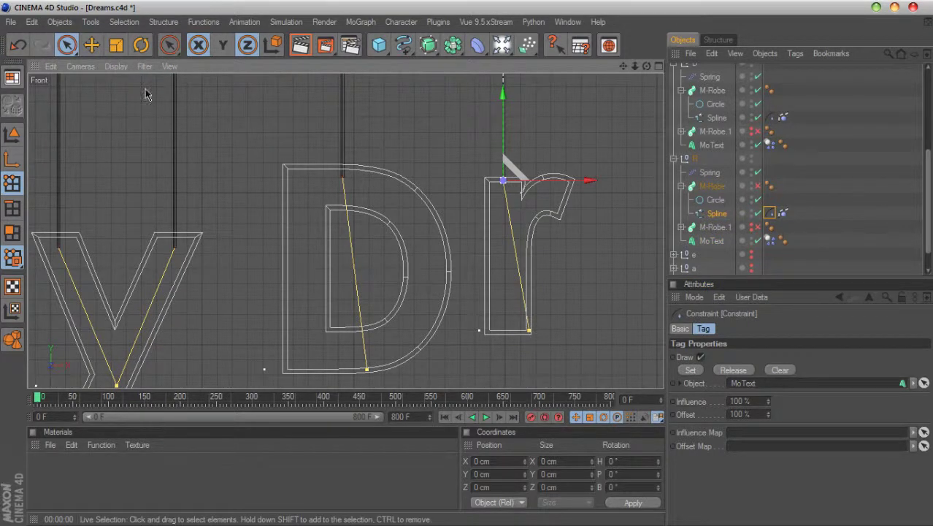
Set the R group's Spring offset to X -17 cm and Y 481 cm, and move the Spring to the rope's lower end.
left_click_drag(623, 68, 625, 71)
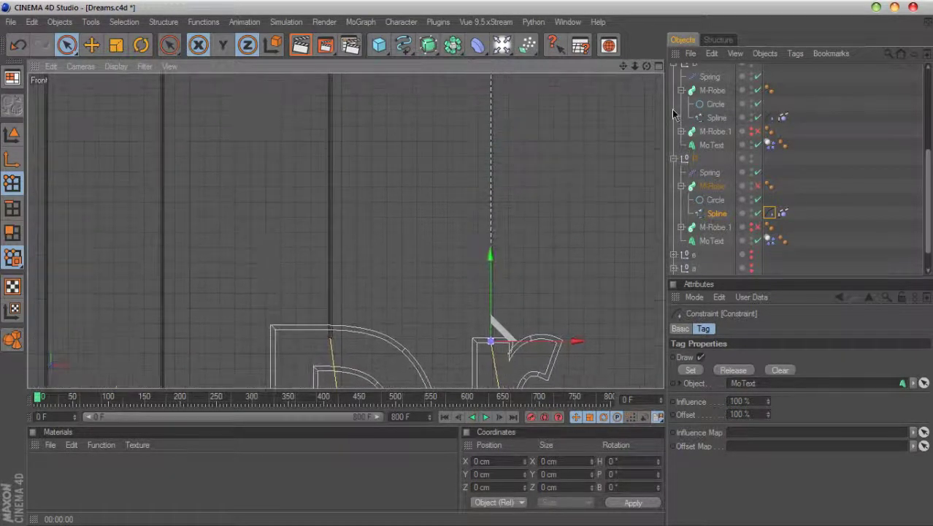
left_click(710, 173)
scroll(654, 146, "down", 5)
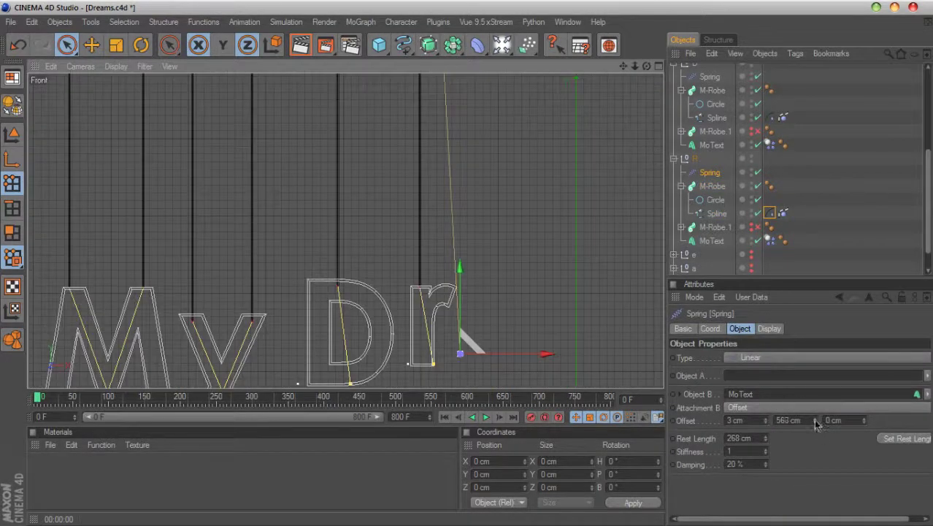
left_click_drag(816, 421, 816, 433)
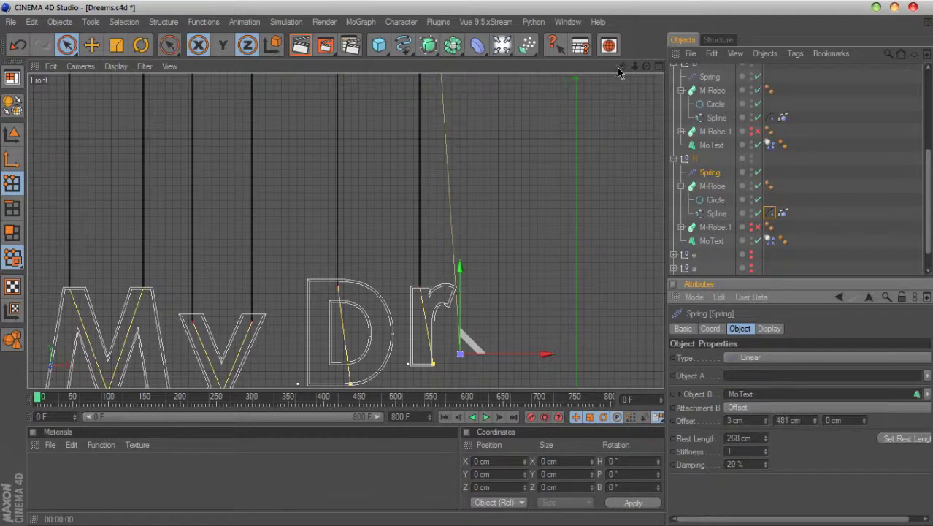
left_click_drag(623, 66, 662, 85)
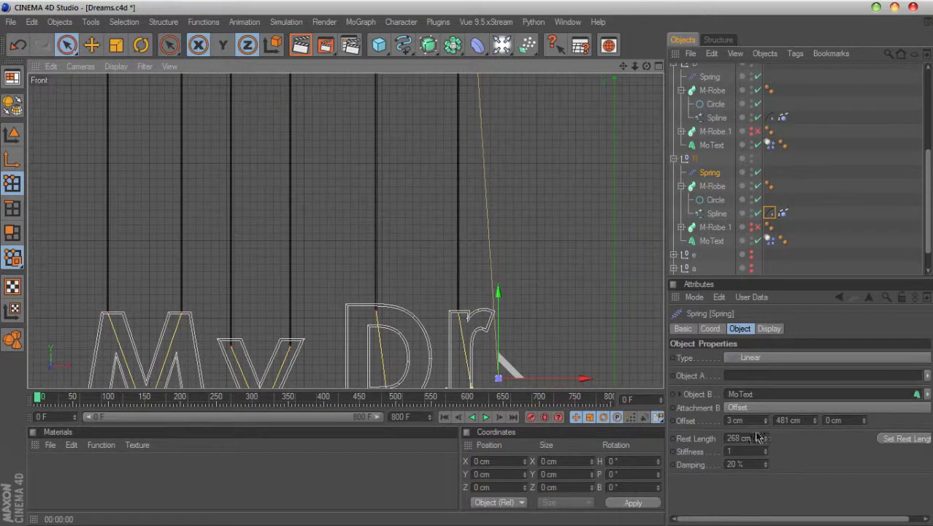
left_click_drag(765, 423, 765, 434)
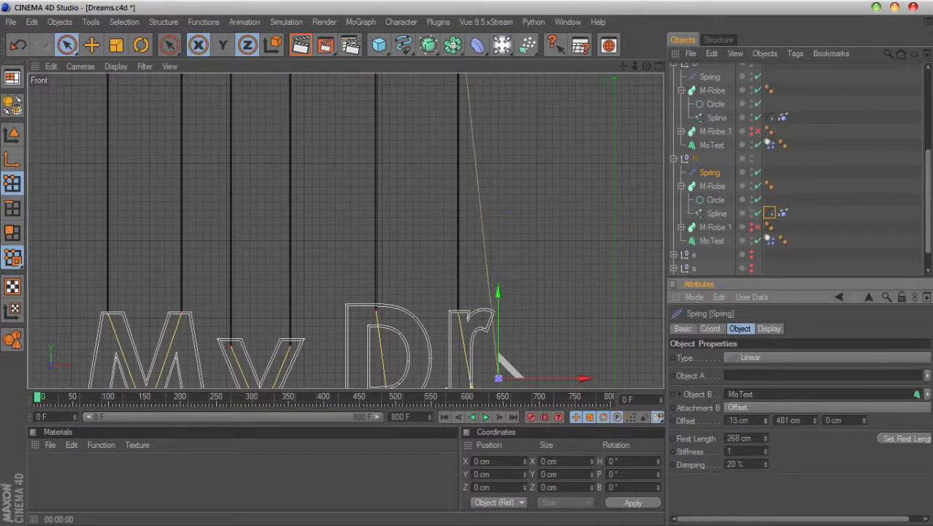
left_click_drag(583, 378, 543, 379)
left_click_drag(462, 376, 462, 317)
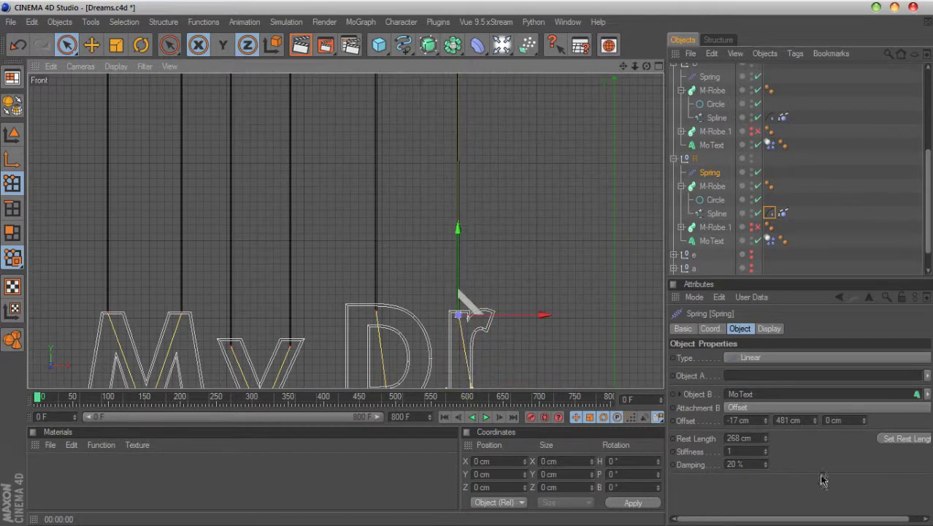
Extend the R Spring to the rope's upper end with a Y offset of 498 cm, rest length 280 cm and damping 30 %.
left_click(815, 422)
left_click_drag(815, 423, 815, 439)
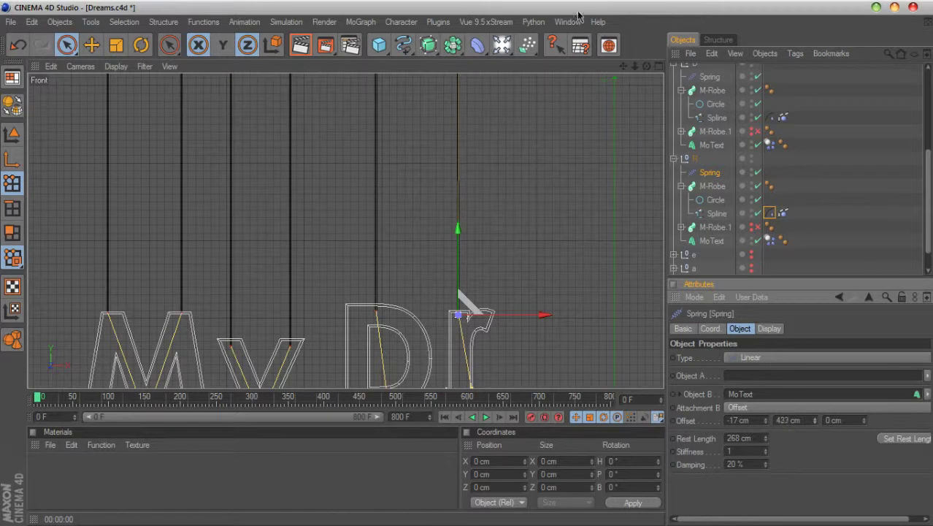
left_click_drag(624, 67, 658, 224)
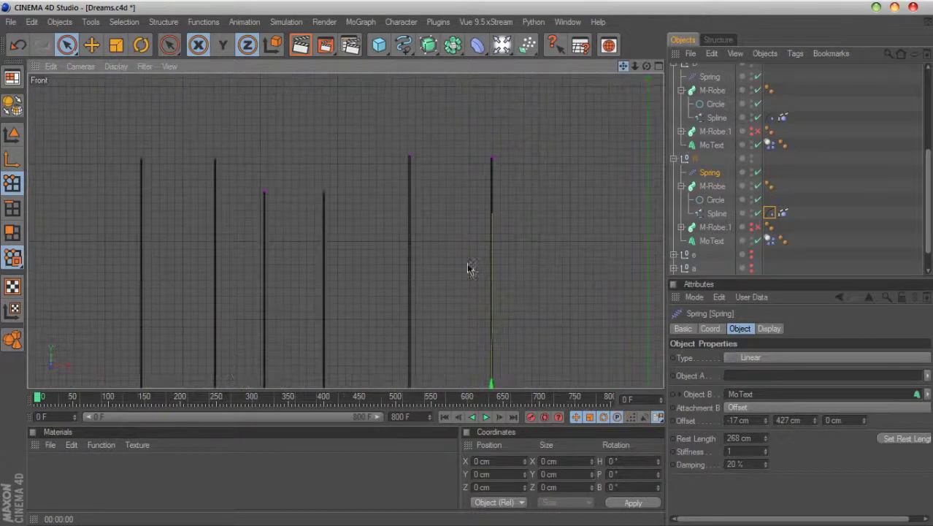
left_click(814, 421)
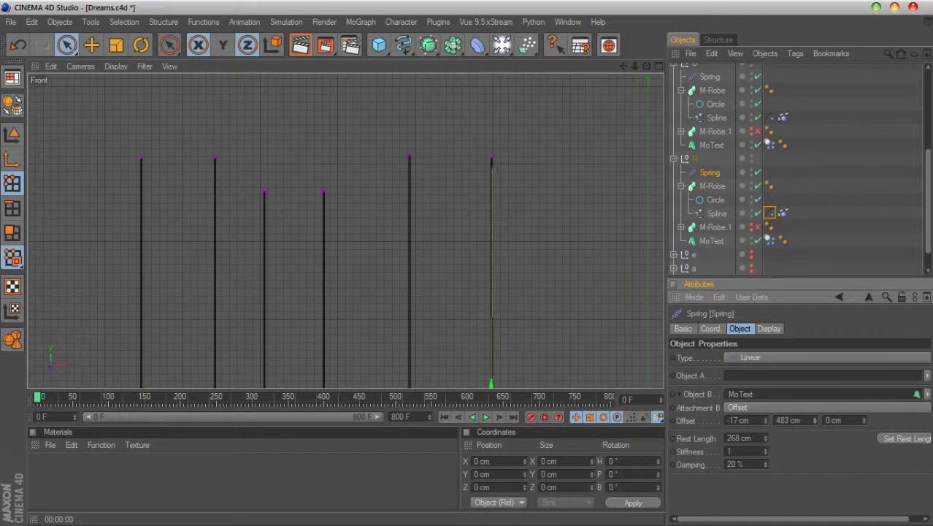
left_click_drag(624, 66, 611, 0)
Play the dynamics simulation in the perspective view to check the letter r, and return to the first frame.
scroll(577, 190, "up", 3)
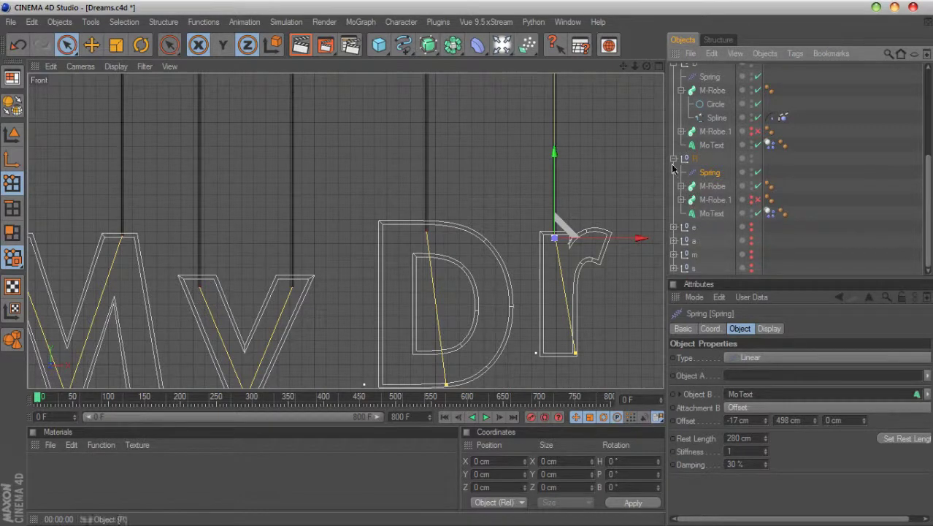
scroll(679, 168, "down", 2)
left_click(658, 66)
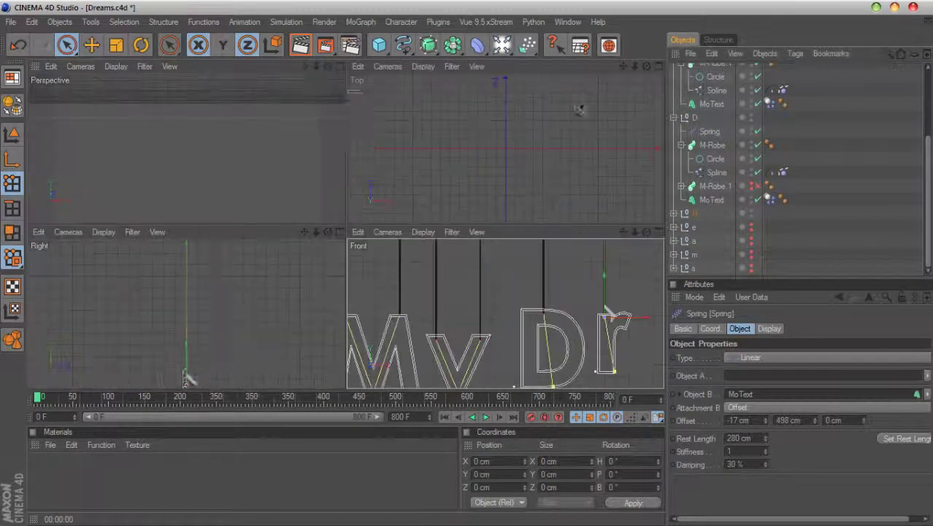
left_click(341, 67)
middle_click(340, 68)
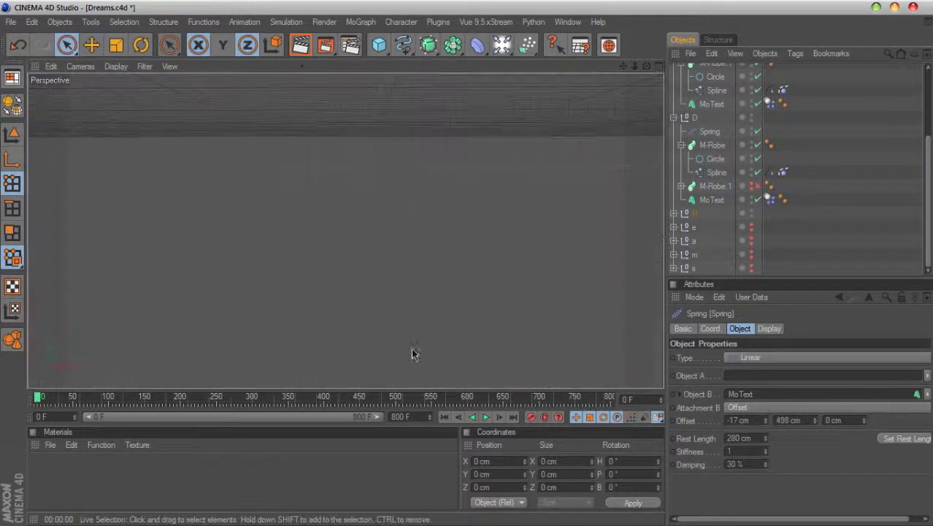
left_click(485, 417)
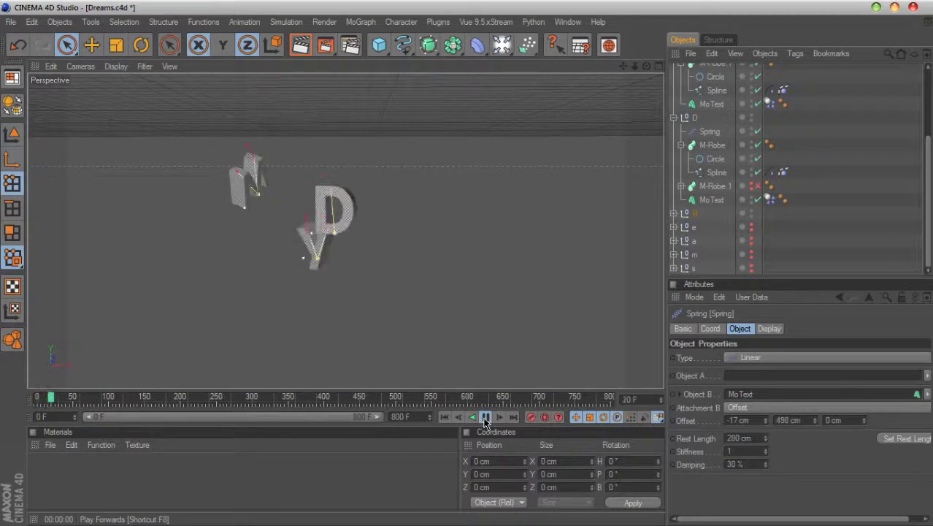
left_click(444, 417)
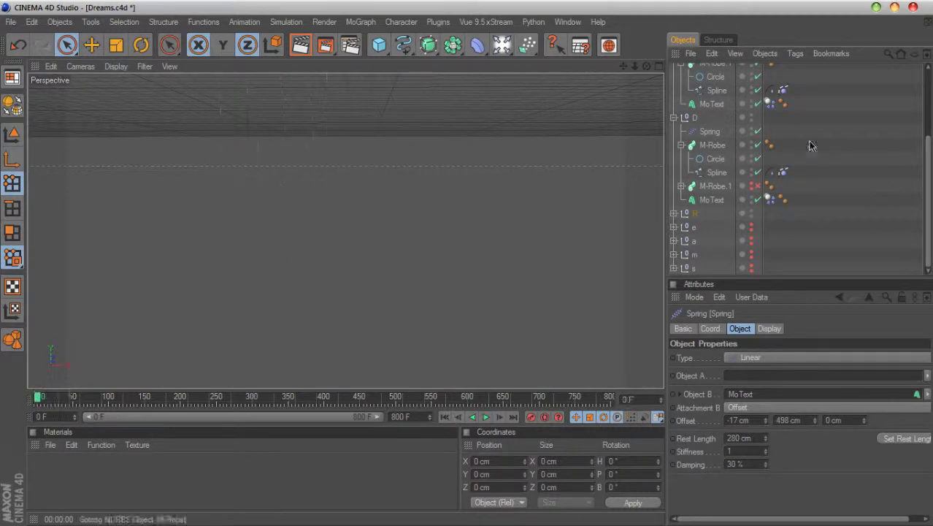
Set the collision shape of the R MoText's Dynamics Body tag to Automatic (MoDynamics).
left_click(674, 213)
scroll(787, 259, "down", 2)
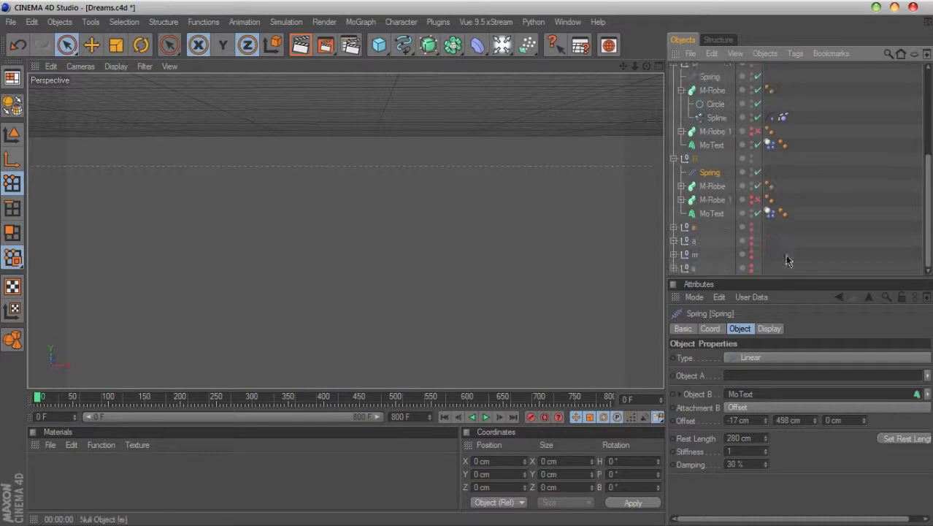
left_click(770, 213)
left_click(797, 329)
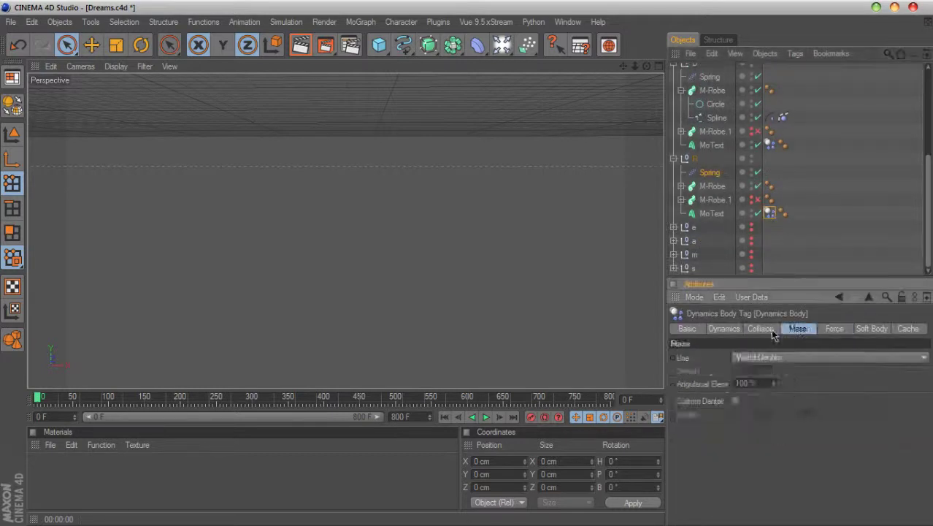
left_click(761, 328)
left_click(803, 400)
left_click(798, 257)
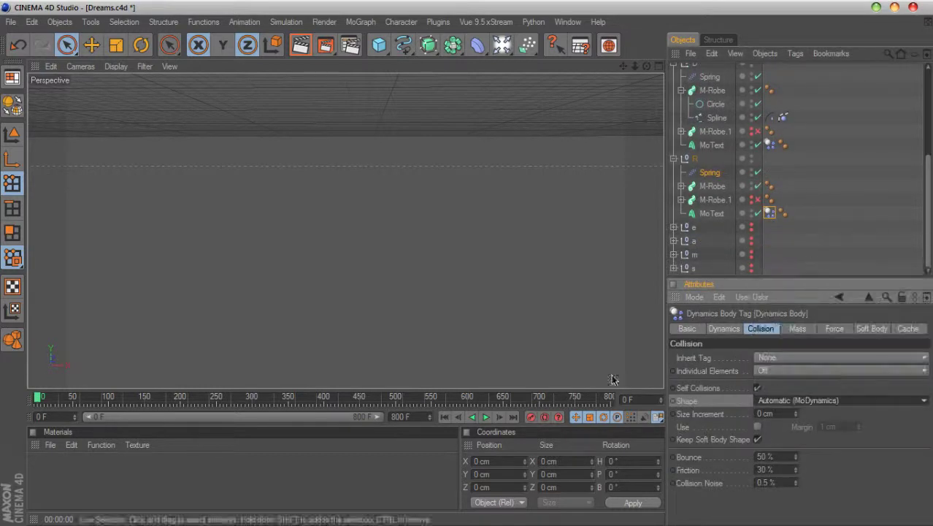
Replay the simulation with the changed collision shape, stop it and rewind to frame 0.
left_click(486, 417)
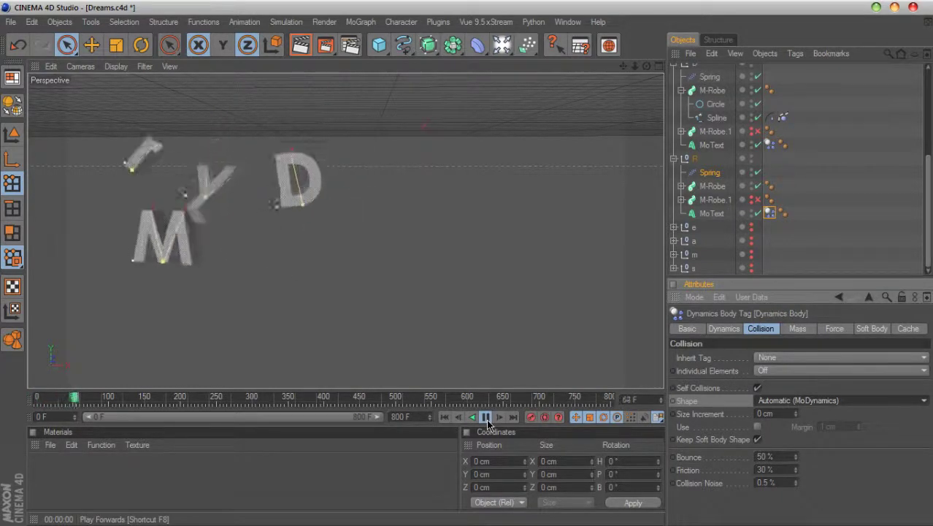
left_click(486, 418)
left_click(443, 417)
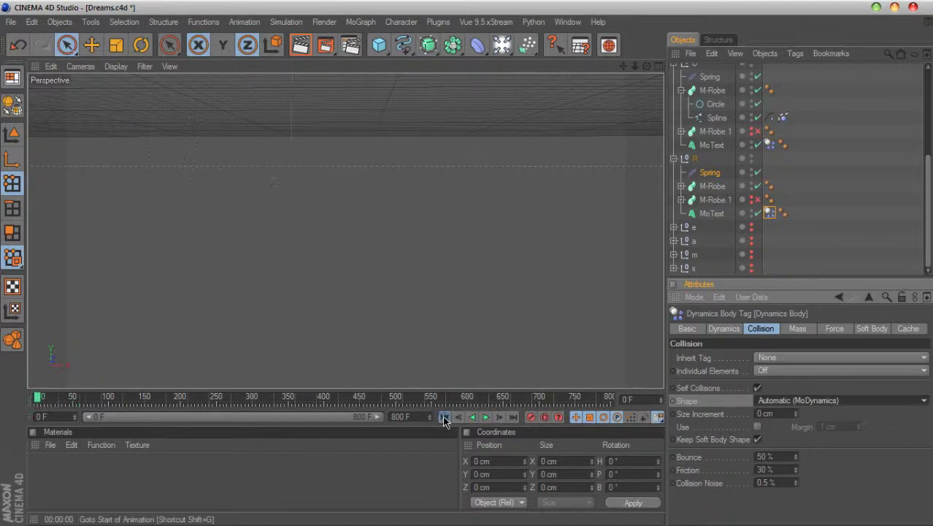
In model mode, move the whole R group along X away from the D to about X -153 cm.
left_click(694, 159)
left_click(658, 66)
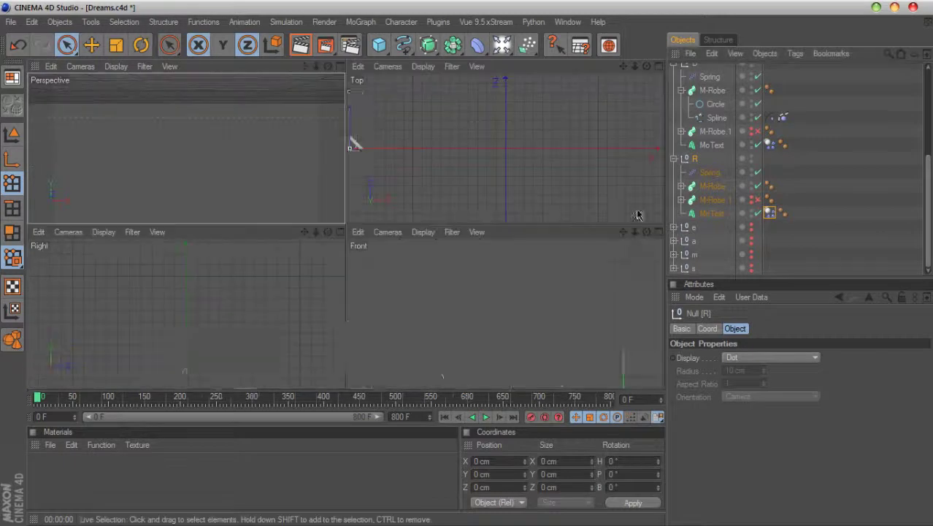
left_click(658, 236)
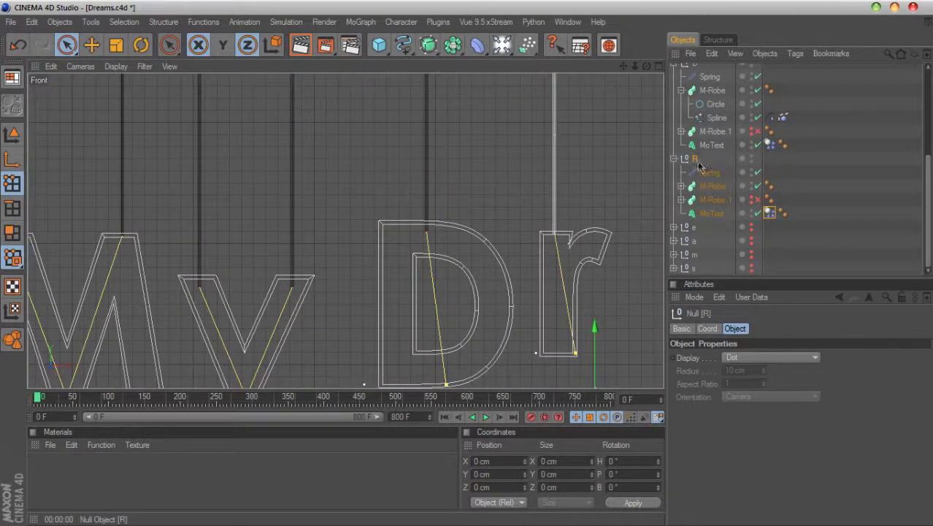
scroll(630, 165, "down", 4)
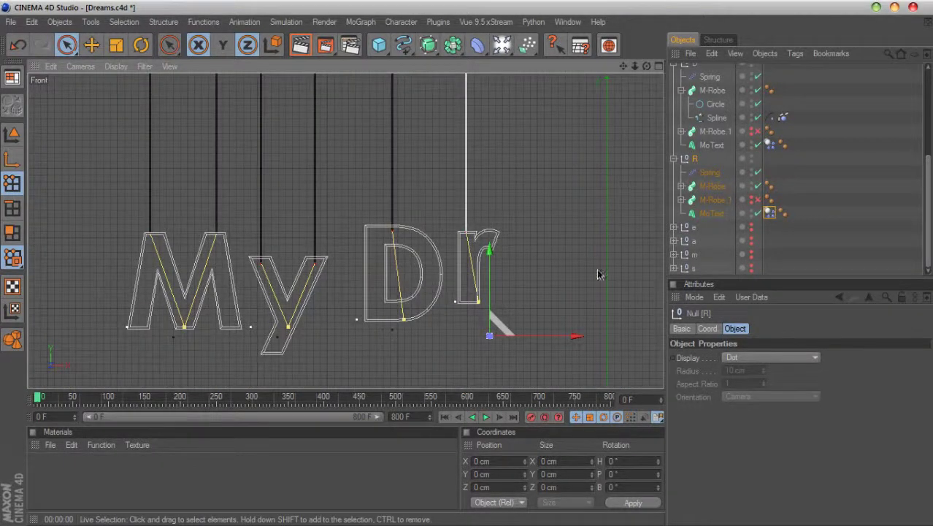
left_click(11, 134)
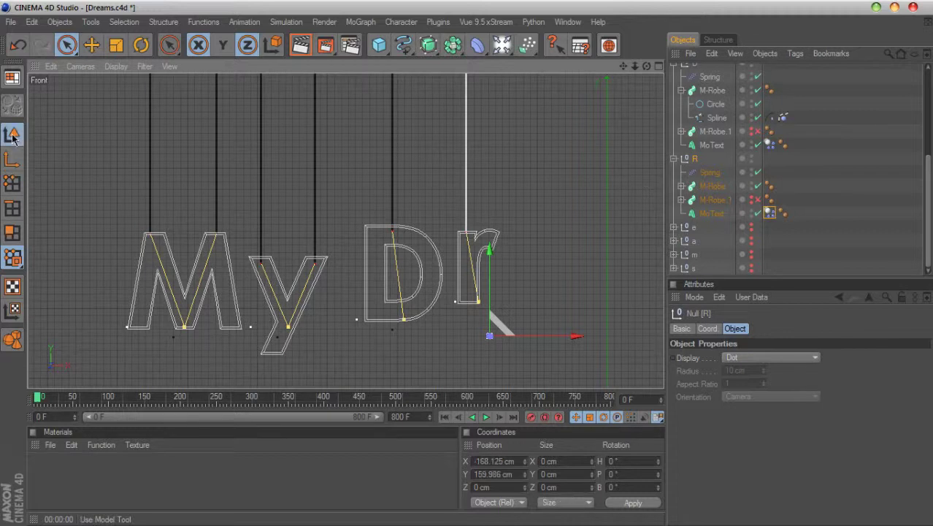
left_click(674, 158)
left_click(700, 214)
left_click_drag(573, 341, 584, 340)
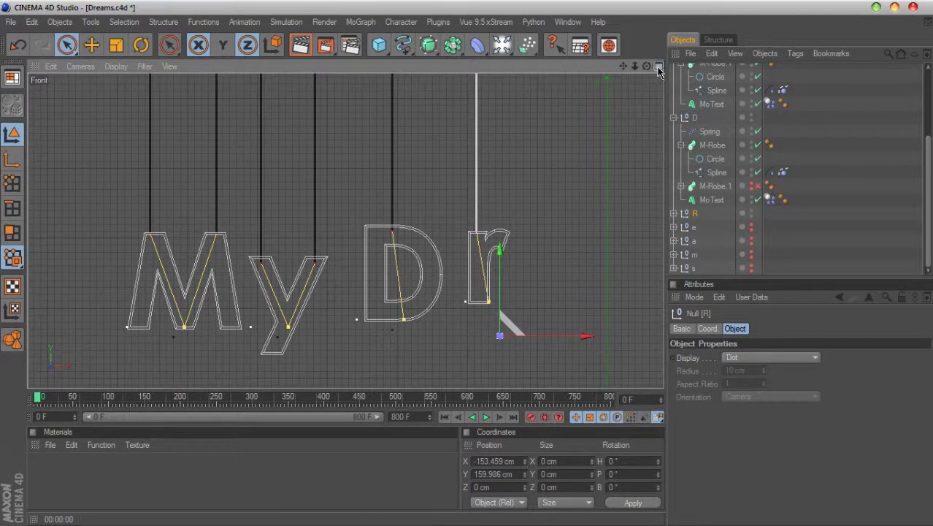
Run the simulation in the perspective view with the repositioned R group, and go back to the start.
left_click(658, 66)
left_click(340, 66)
left_click(486, 417)
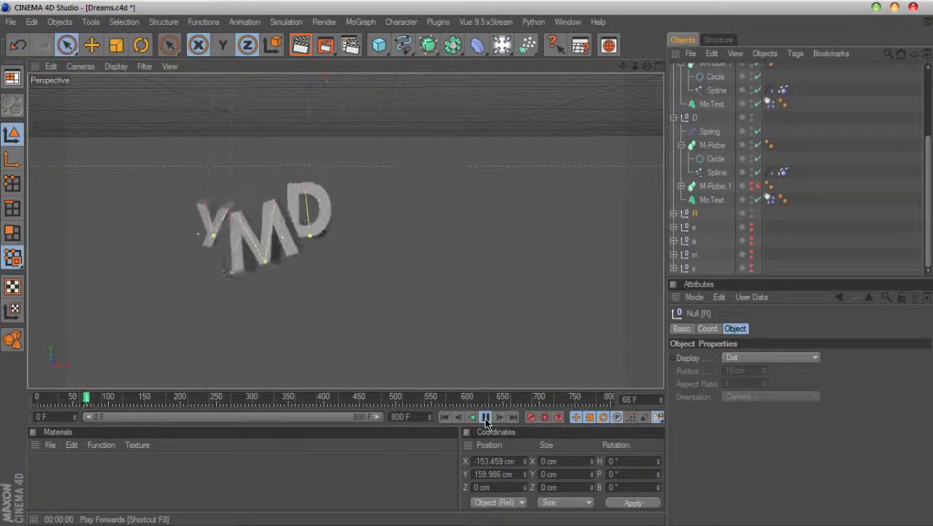
left_click(486, 418)
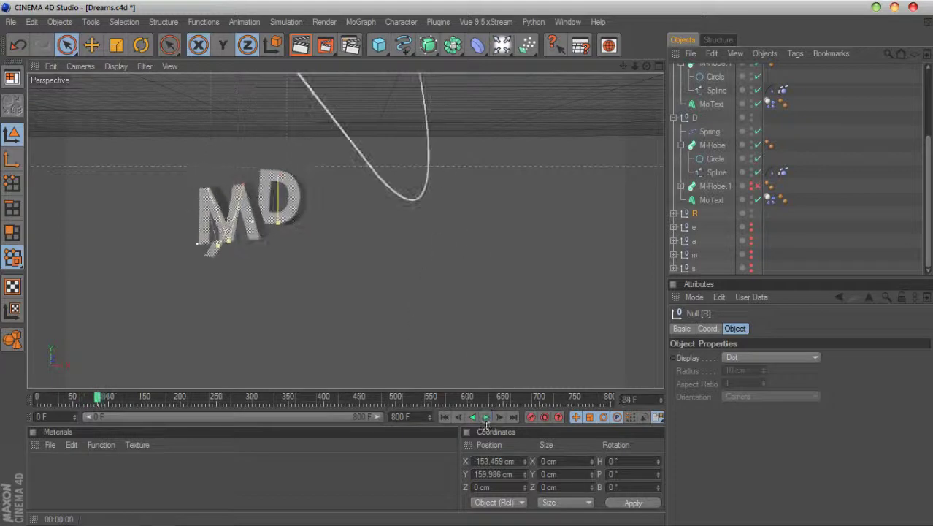
left_click(444, 416)
left_click(757, 186)
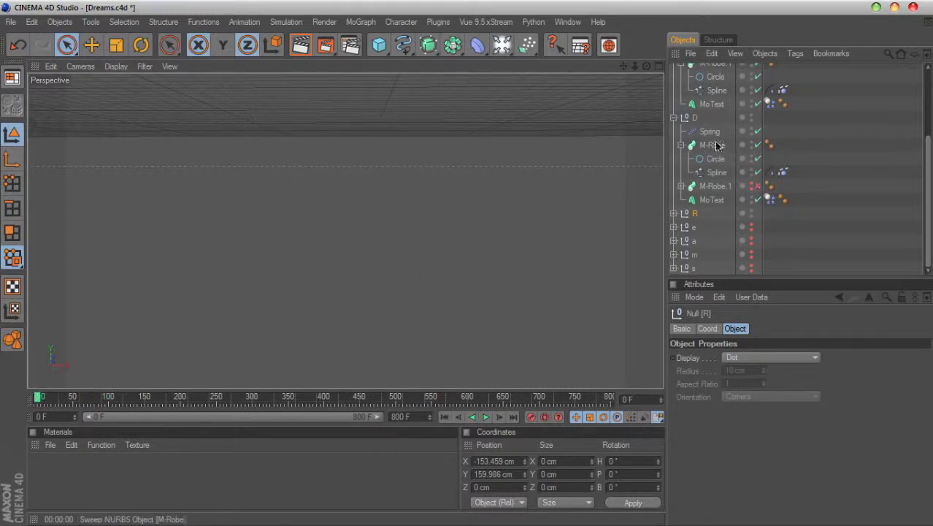
left_click(674, 214)
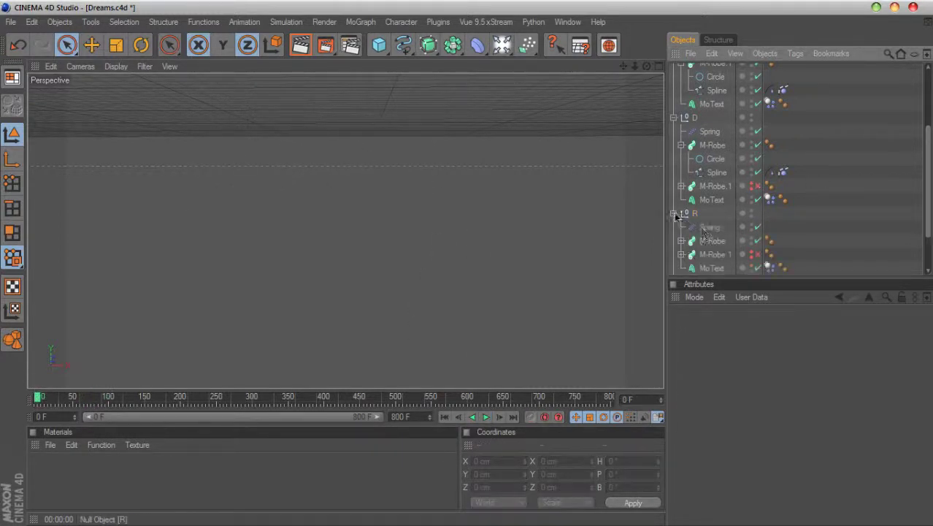
left_click(712, 228)
left_click(657, 67)
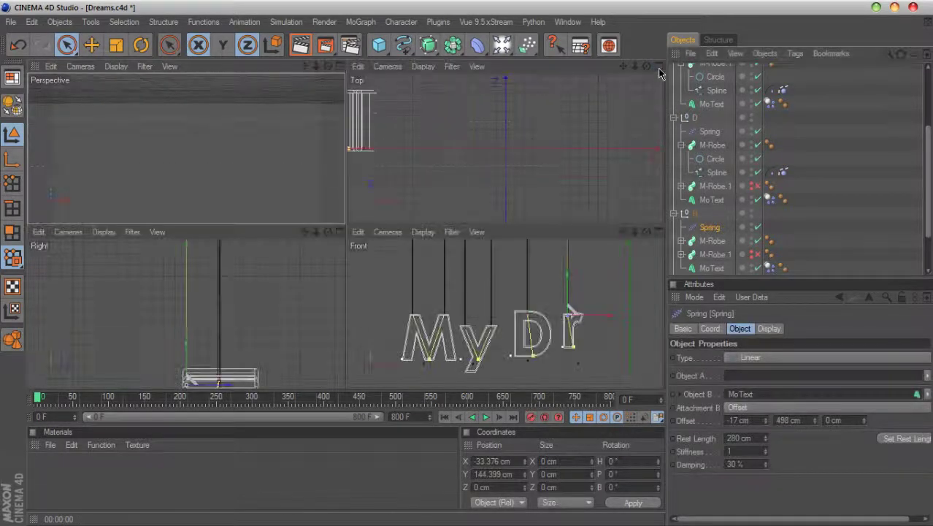
left_click(339, 68)
Stop looking through the scene Camera and frame all the hanging letters and their ropes in the perspective view.
left_click(821, 146)
scroll(833, 157, "up", 3)
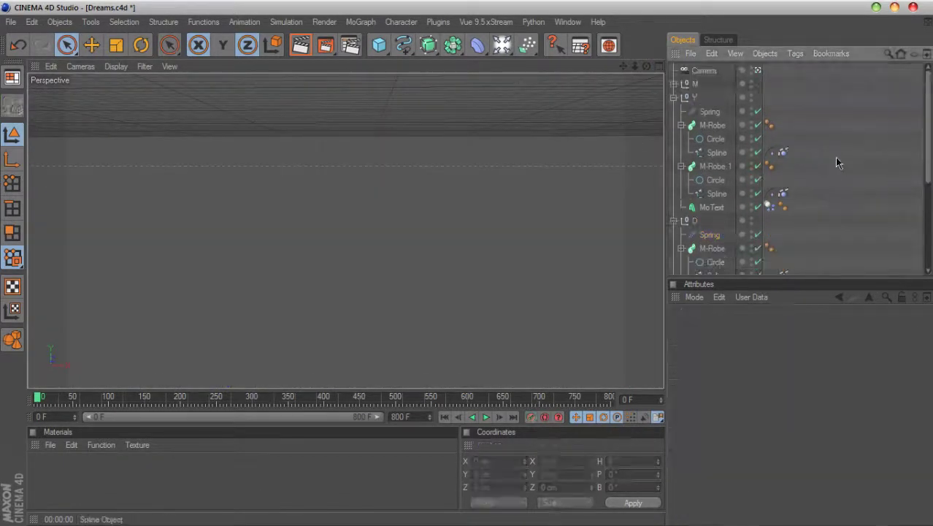
left_click(758, 71)
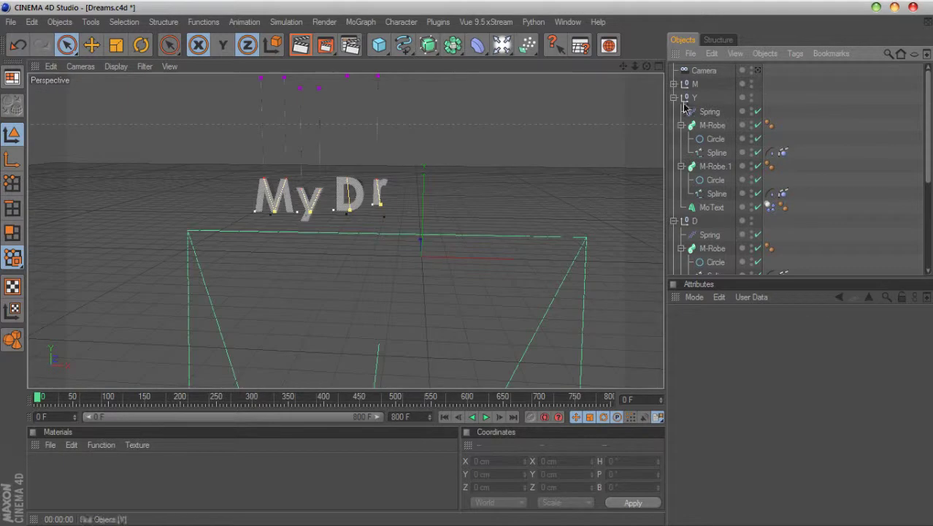
left_click_drag(624, 66, 646, 111)
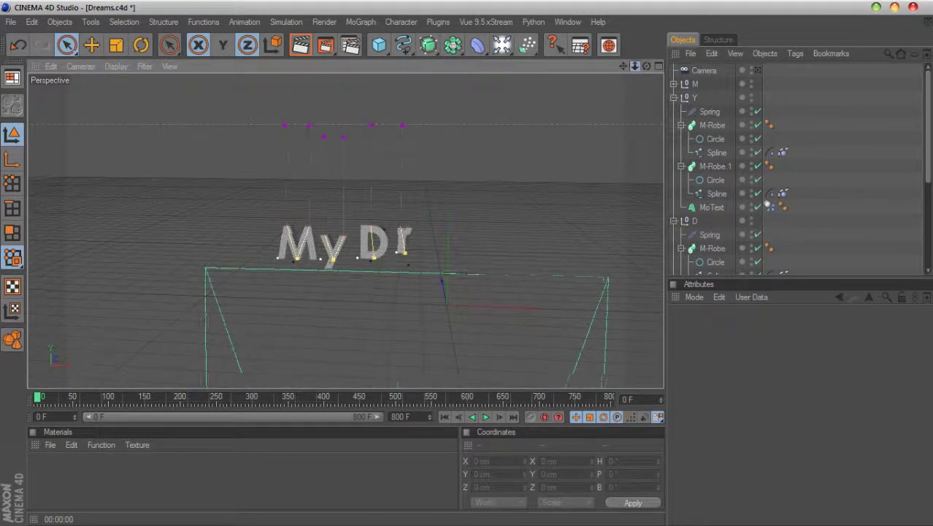
Run the simulation in the perspective view, recenter on the fallen letters, and replay it from frame 0 to about frame 74.
left_click(485, 417)
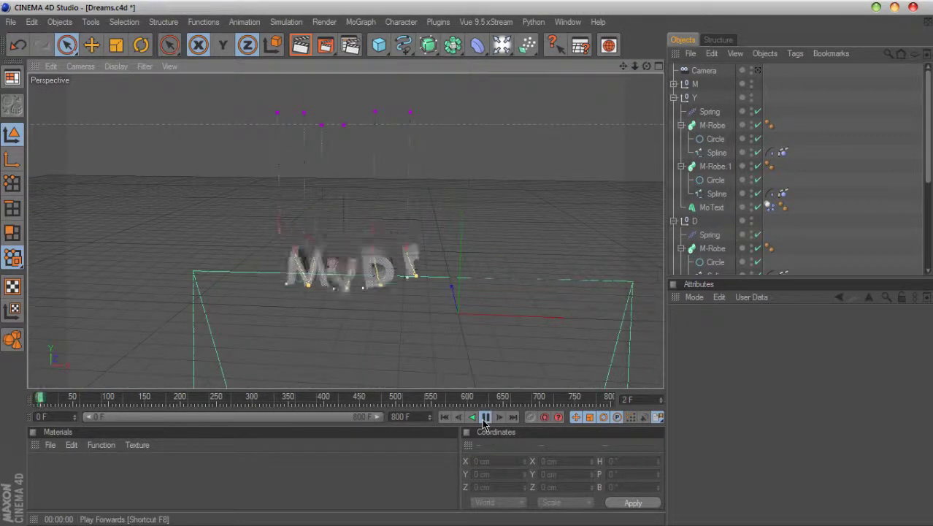
left_click(485, 417)
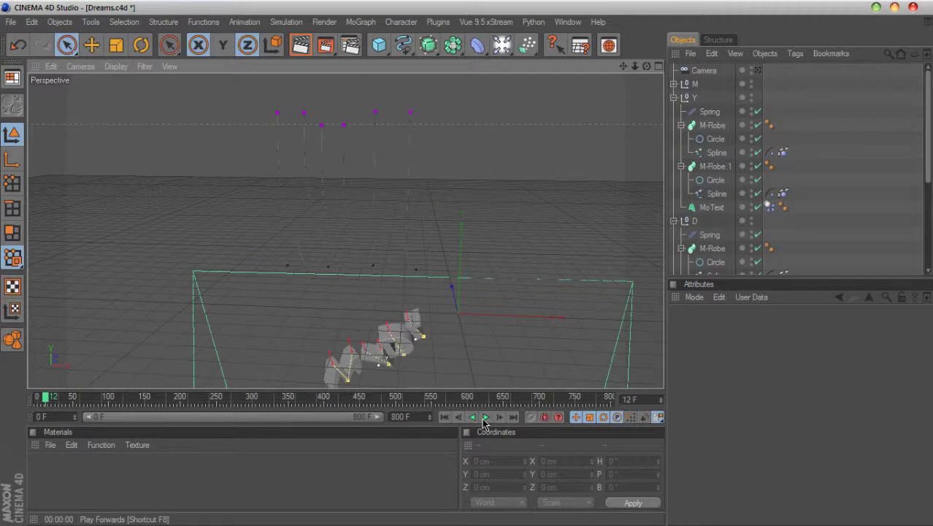
left_click_drag(623, 66, 618, 98)
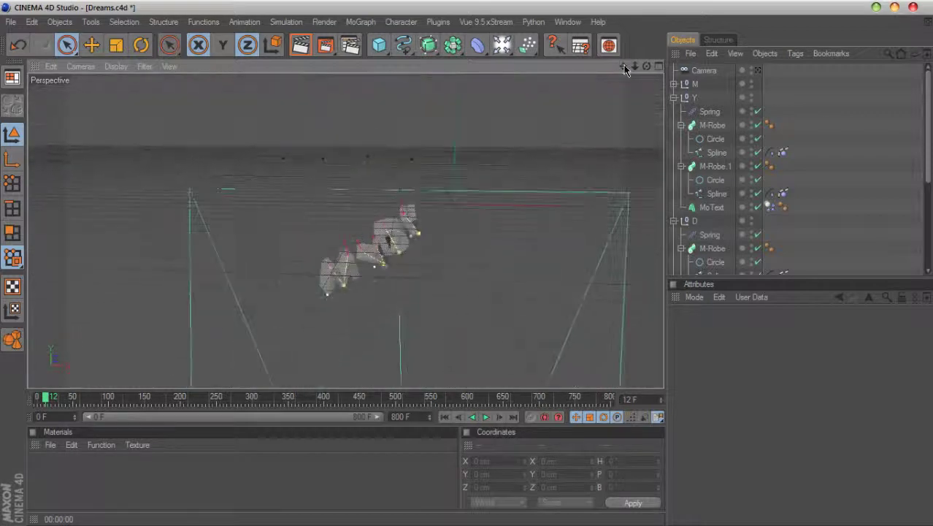
left_click(444, 417)
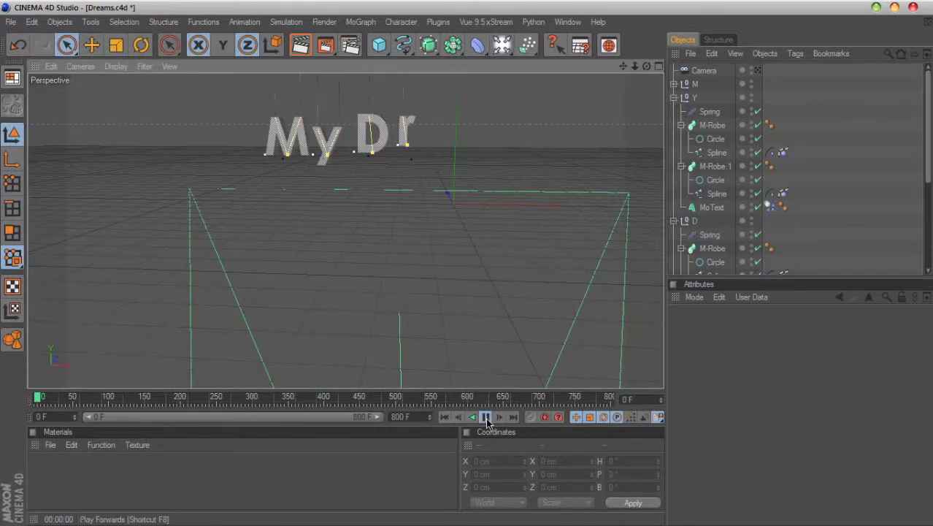
left_click(486, 417)
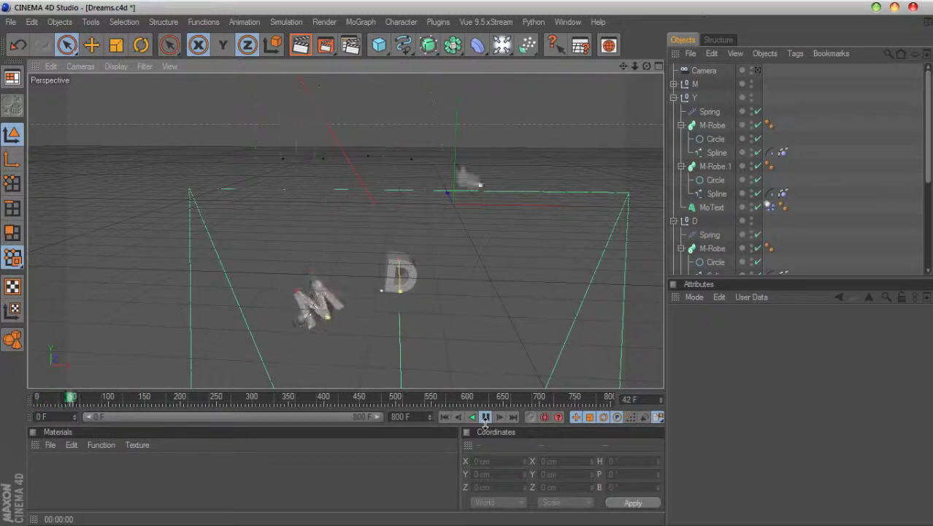
left_click(485, 417)
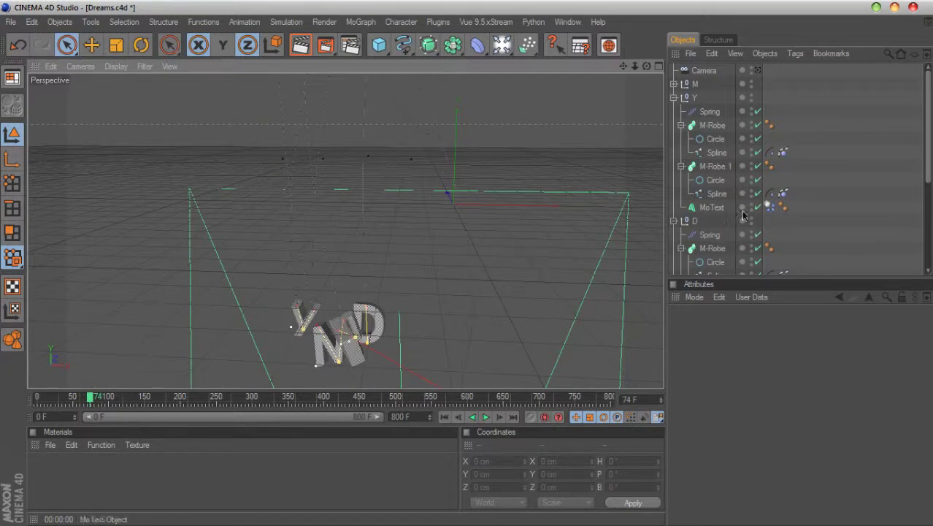
Check the Force settings of the R group's MoText Dynamics Body tag, replay the simulation from the start, and return to frame 0.
scroll(825, 201, "down", 4)
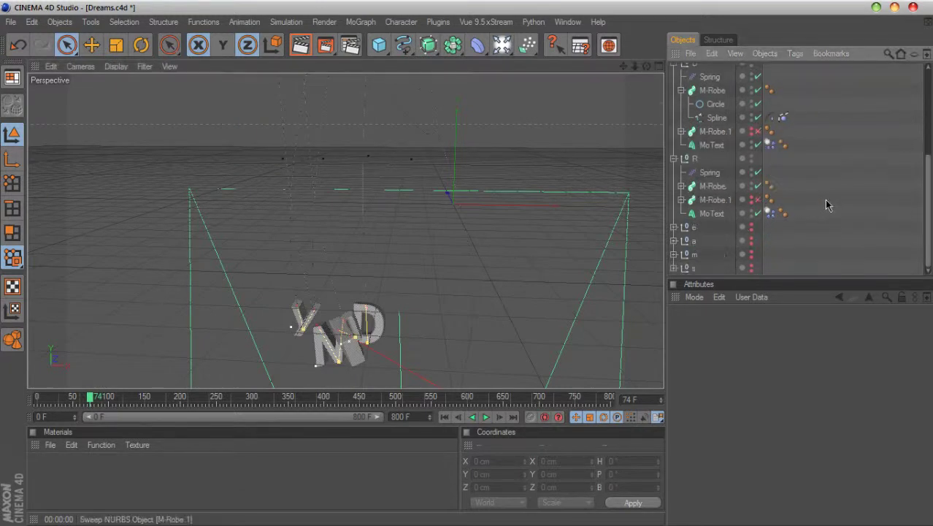
left_click(770, 213)
left_click(833, 330)
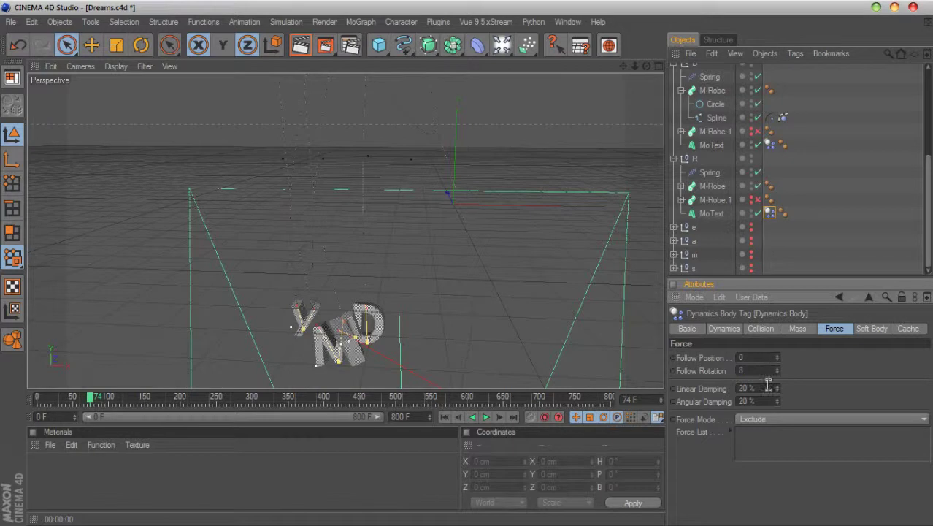
left_click(445, 417)
left_click(486, 417)
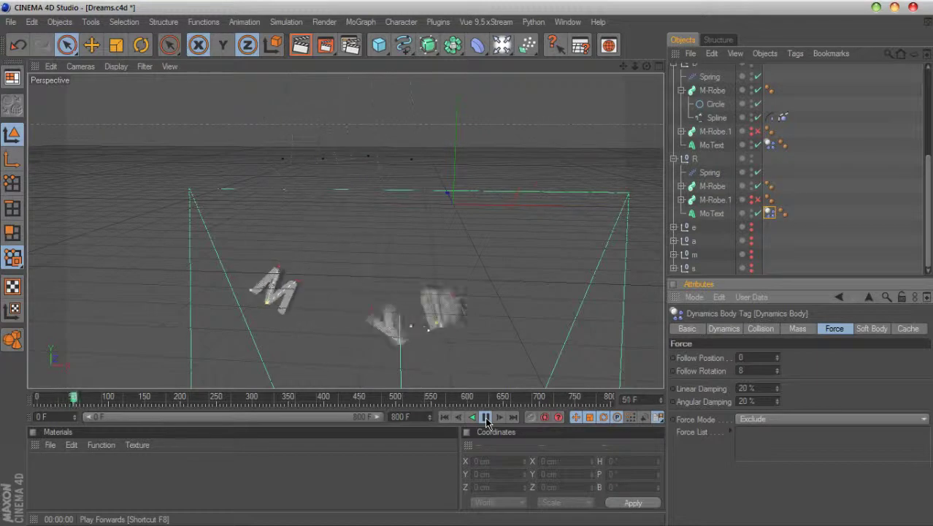
left_click(486, 417)
left_click(445, 417)
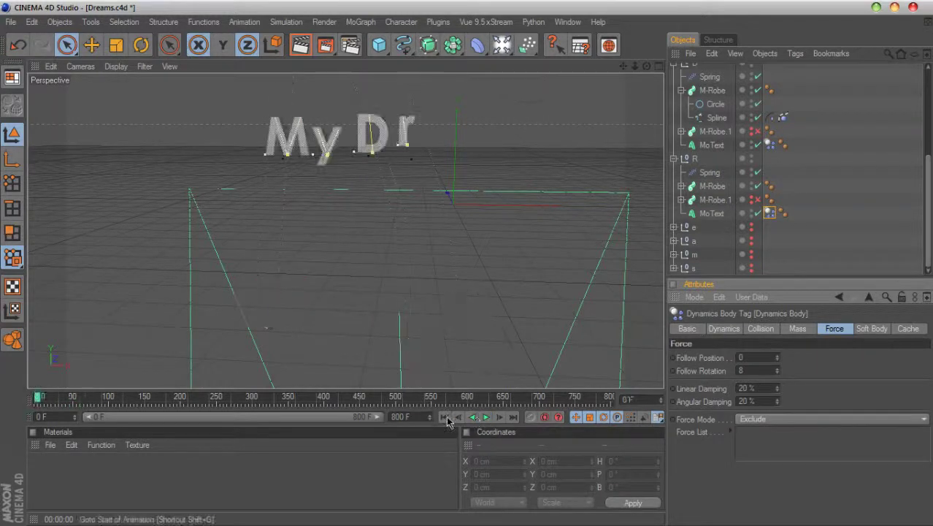
Set the Damping of the R group's Spring to 20 % and run the simulation.
left_click(710, 172)
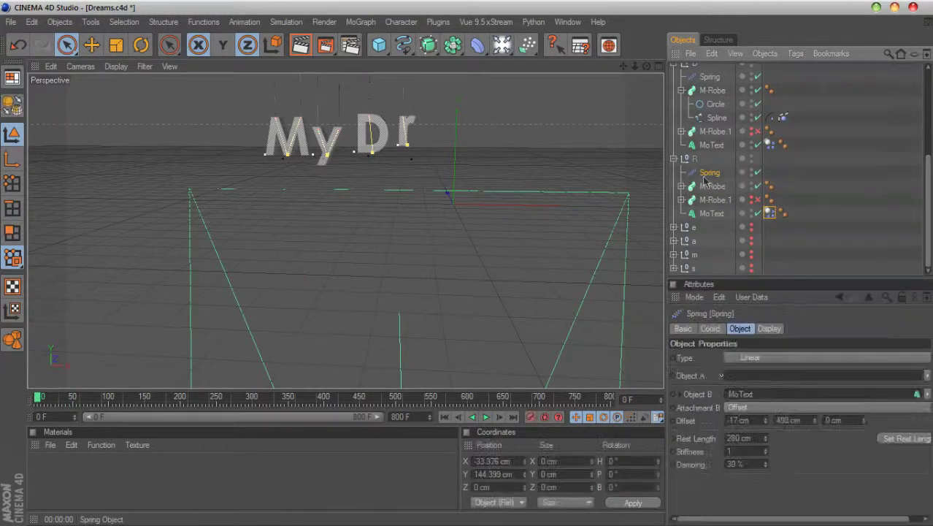
left_click(754, 465)
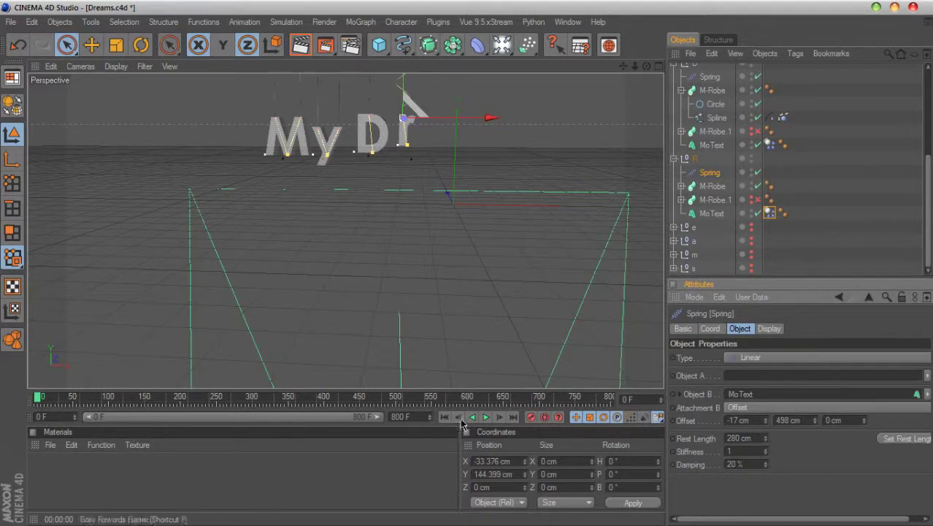
left_click(486, 417)
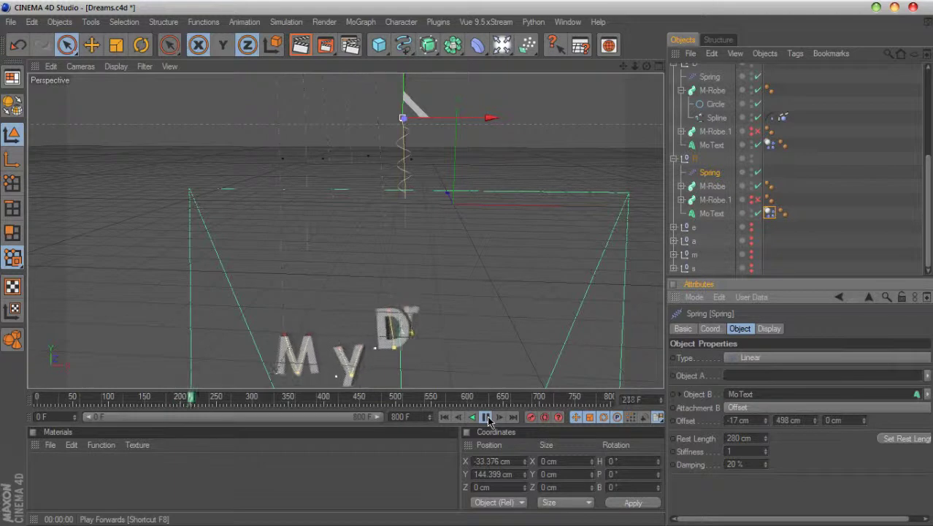
During playback, move the R group along X to about -105 cm and set its MoText's Angular Damping to 15 %, then rewind.
left_click(692, 158)
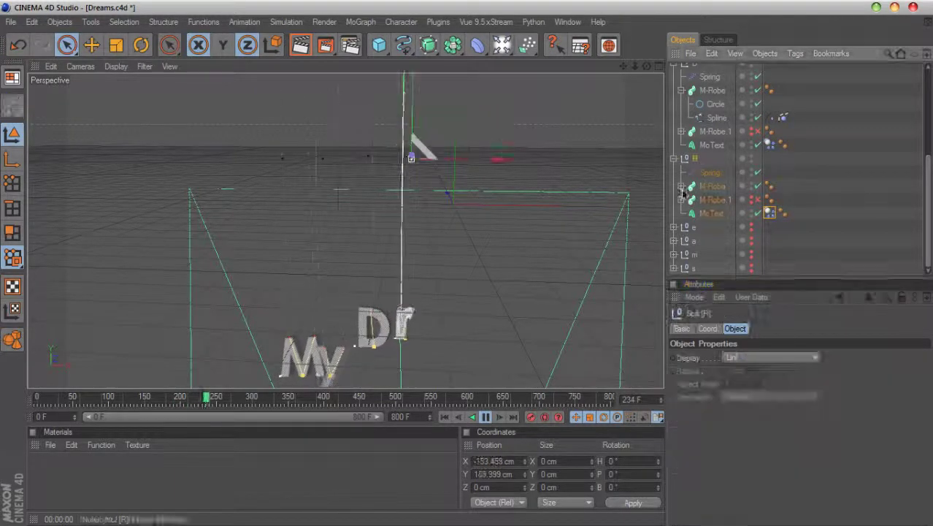
left_click_drag(500, 158, 517, 159)
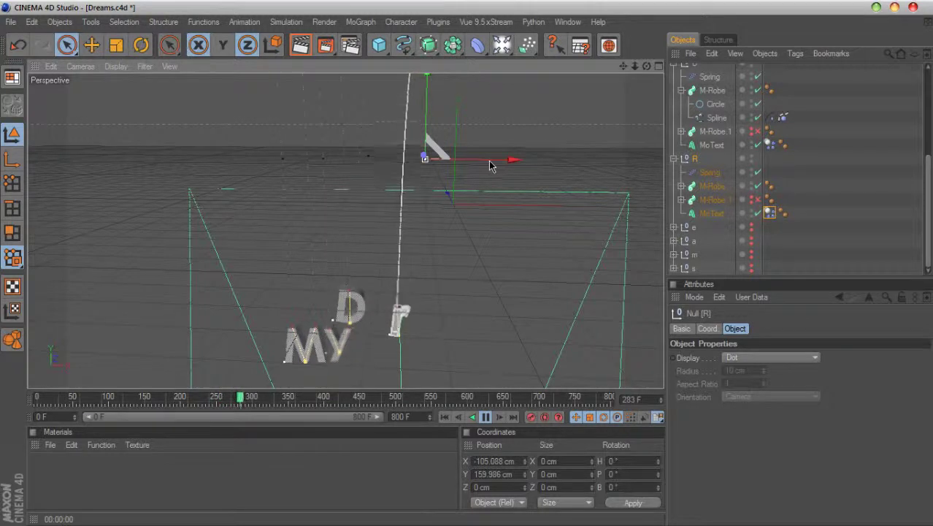
left_click(770, 213)
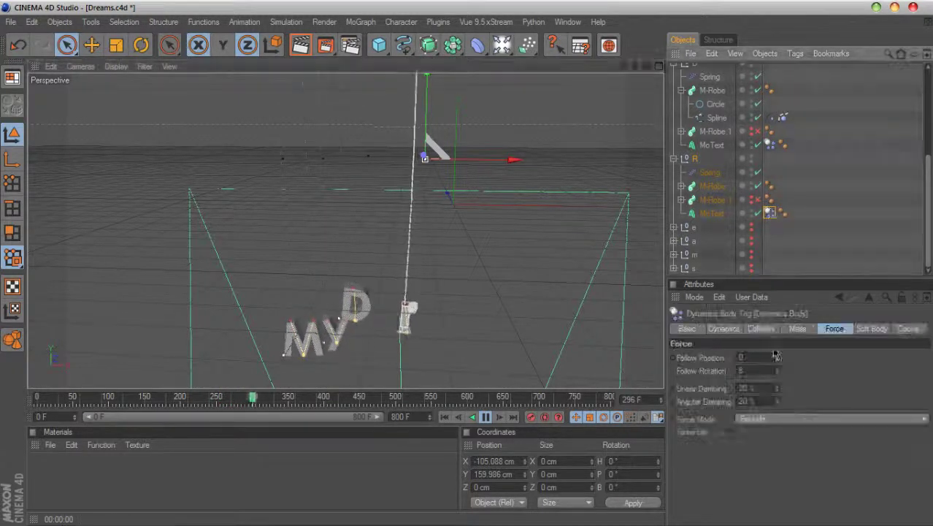
left_click(759, 401)
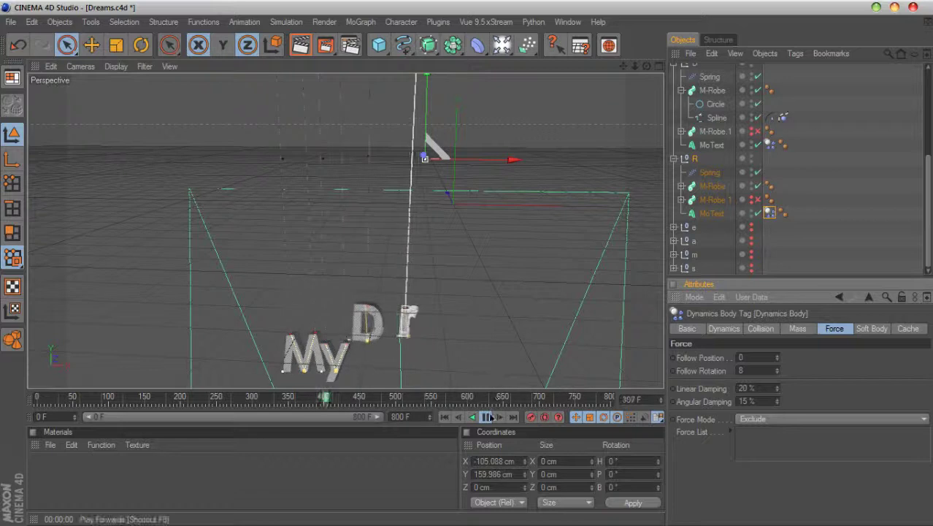
left_click(446, 418)
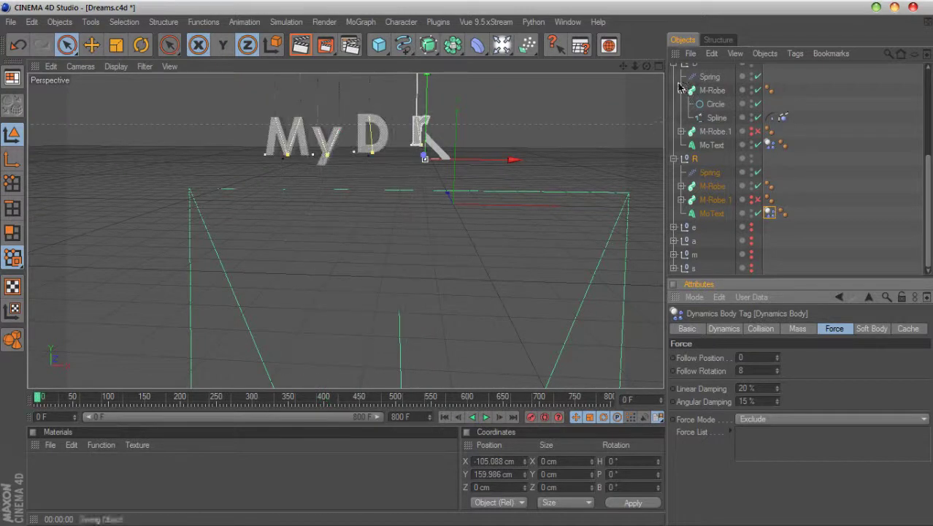
Look through the scene Camera and collapse the Y, D and R groups in the object hierarchy.
left_click(845, 126)
scroll(842, 125, "up", 5)
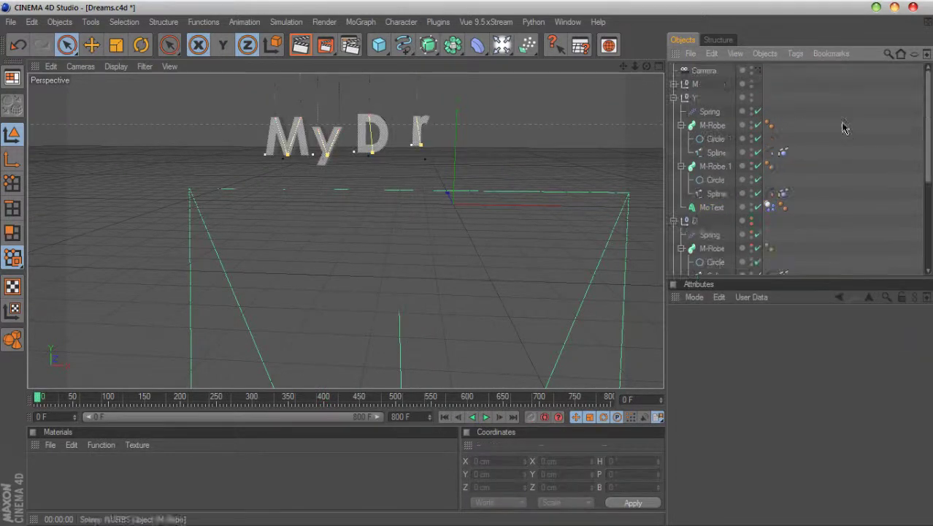
left_click(758, 71)
left_click(673, 97)
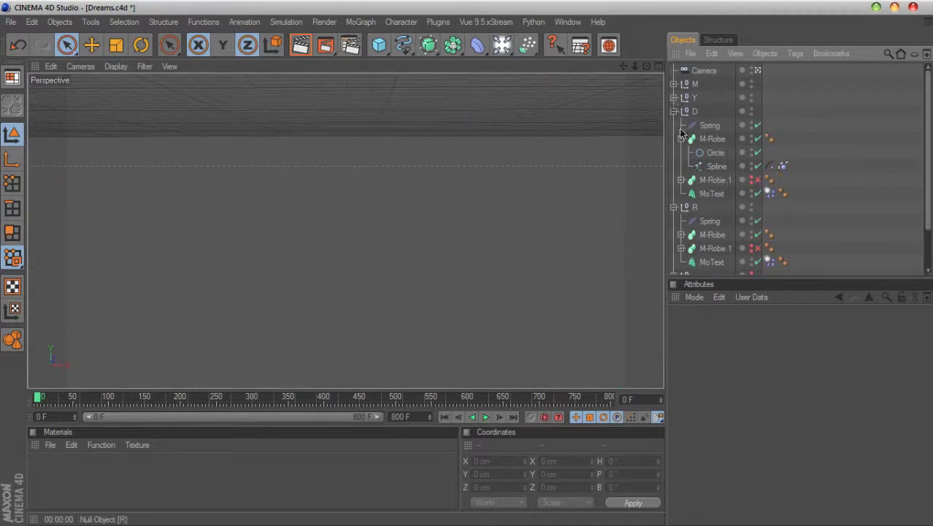
left_click(673, 207)
left_click(673, 111)
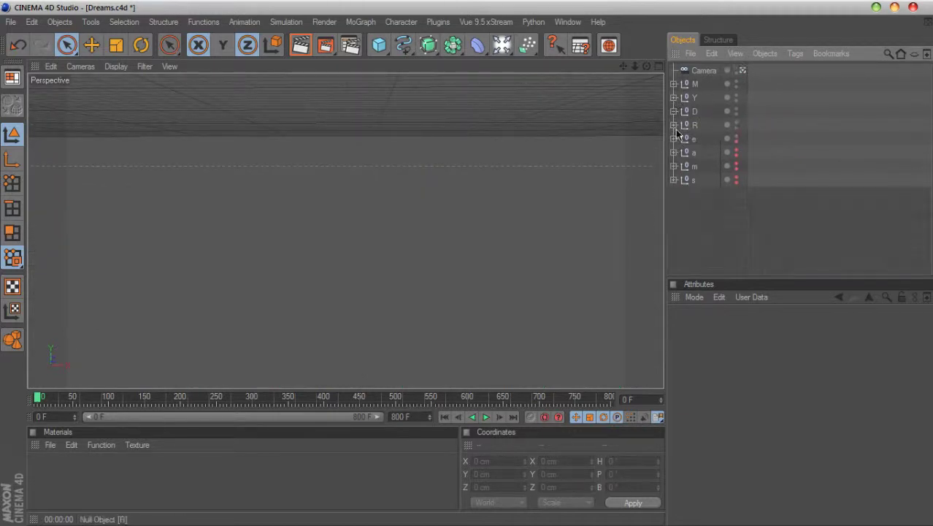
left_click(692, 139)
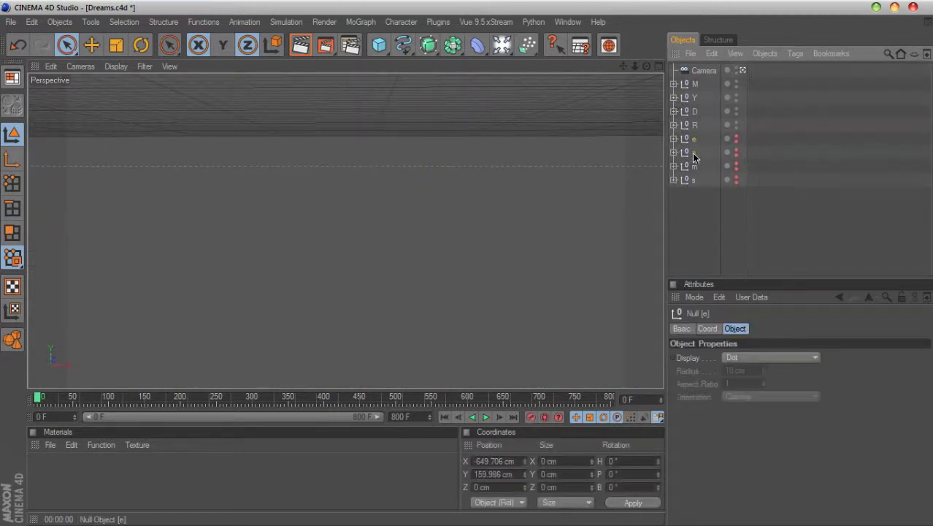
left_click(700, 218)
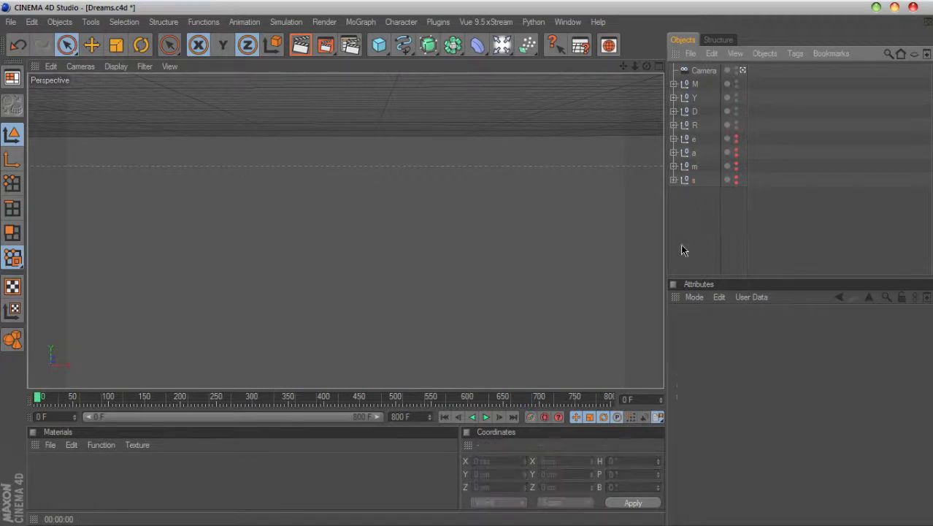
In a full-size front view, move the R group along X closer to the D, to about X -164 cm.
left_click(656, 67)
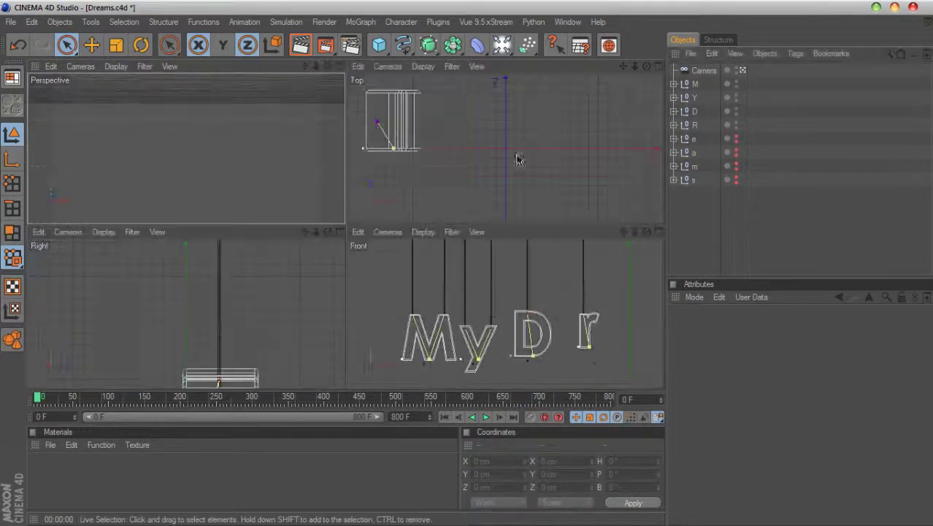
left_click(659, 233)
left_click(692, 126)
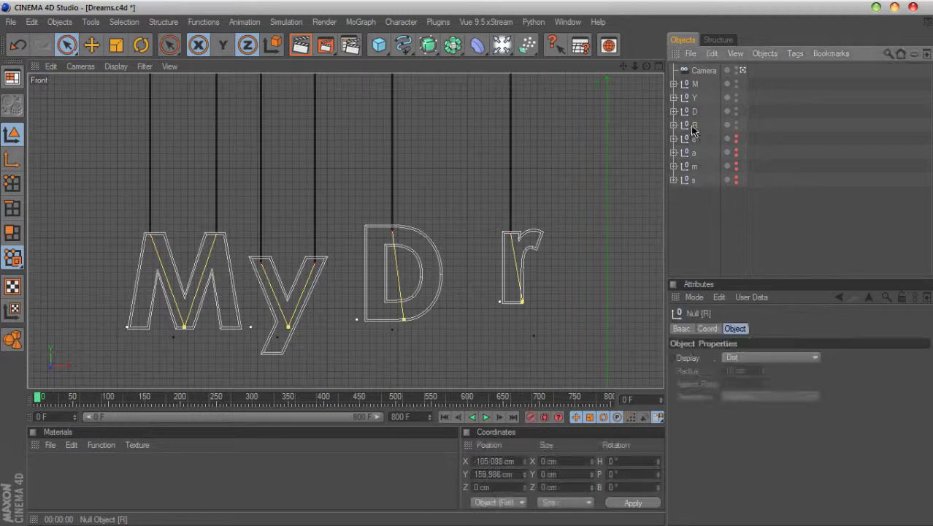
left_click_drag(598, 339, 500, 322)
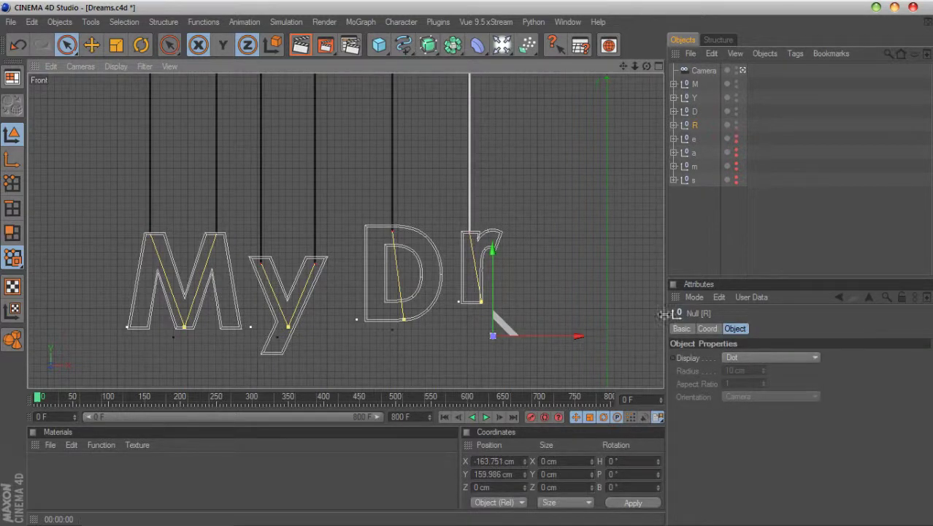
Delete the s letter group from the scene.
left_click(692, 142)
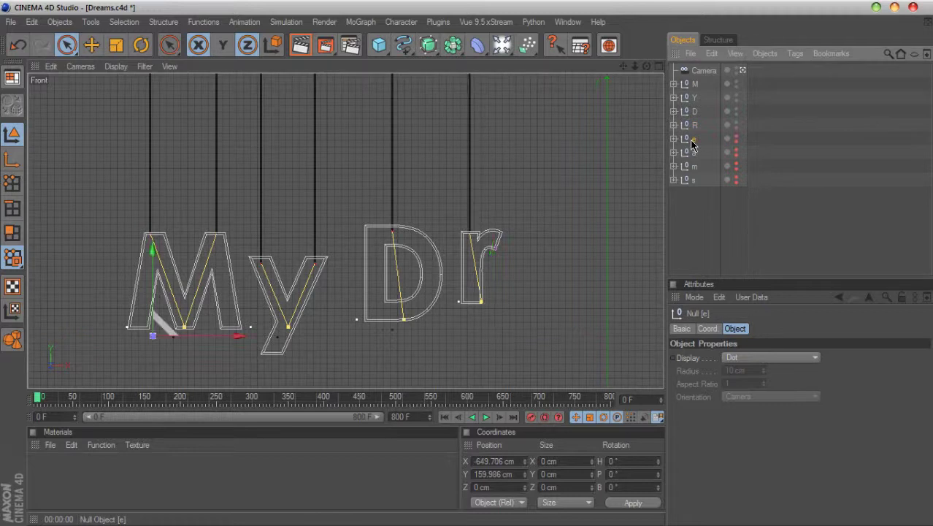
left_click(693, 181)
key("Delete")
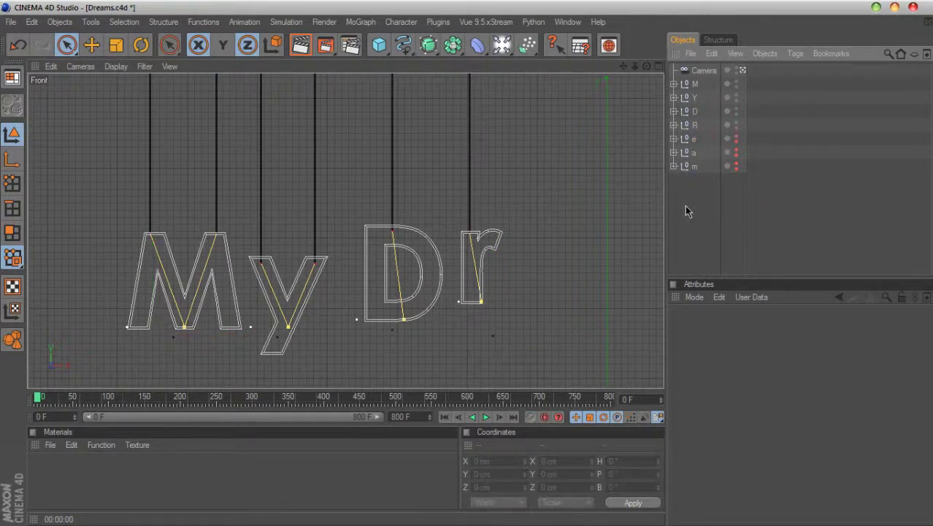
Expand the e group and change its MoText's text to "e".
left_click(693, 142)
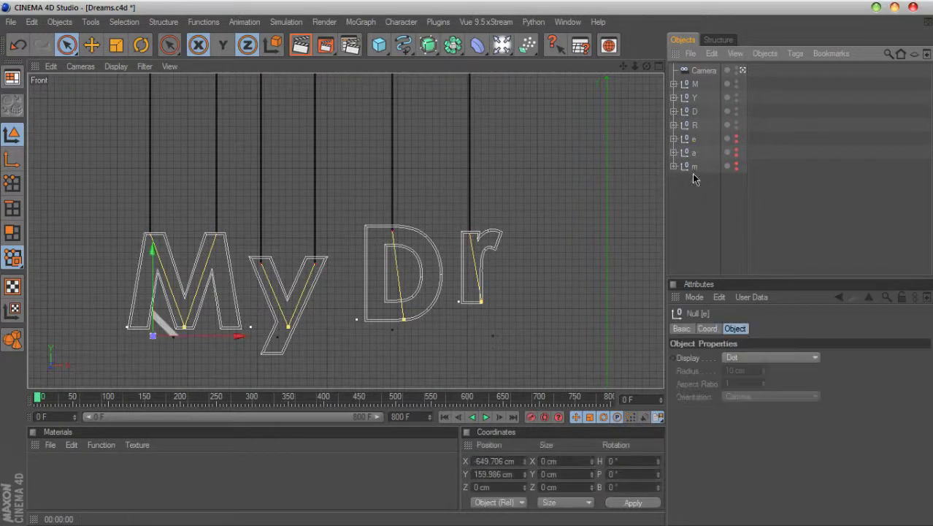
left_click(674, 139)
left_click(712, 223)
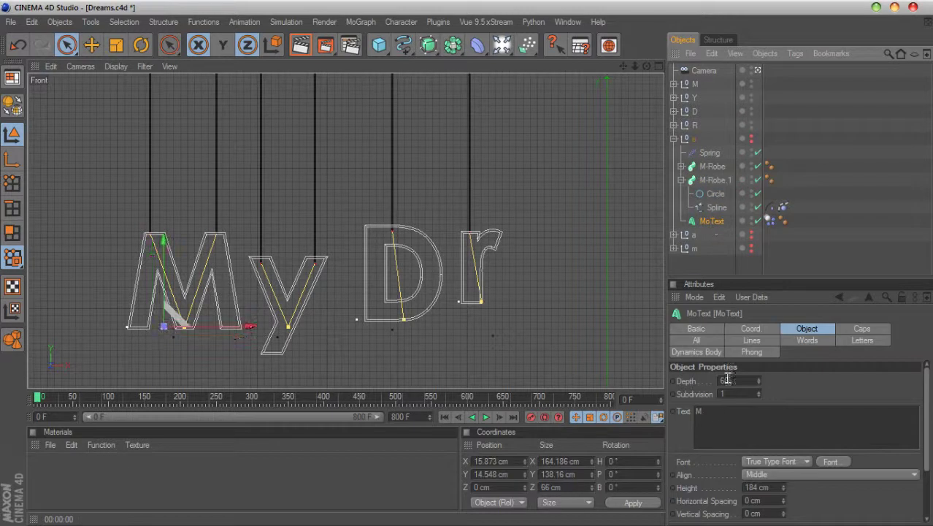
left_click(702, 412)
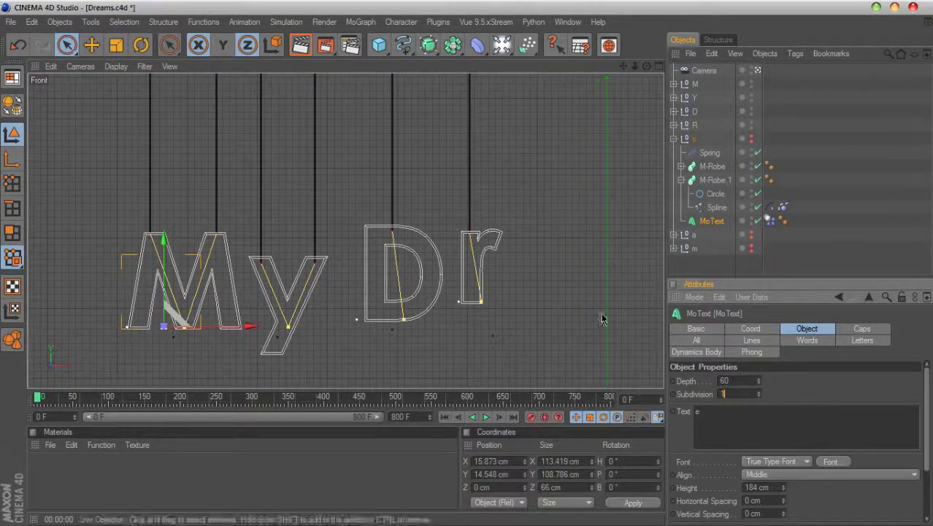
Make the e group visible and move it along X to just after the r, at about X -96 cm.
left_click(751, 140)
left_click(695, 139)
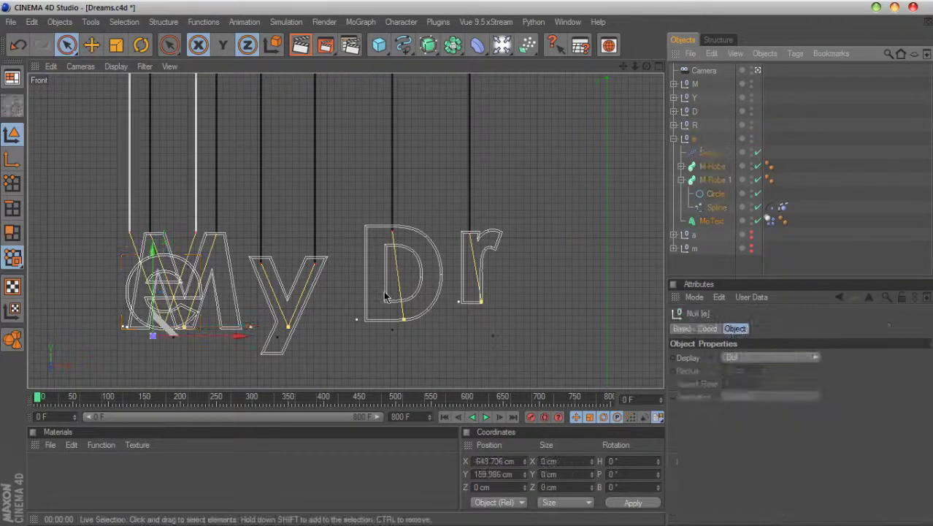
left_click_drag(235, 333, 621, 336)
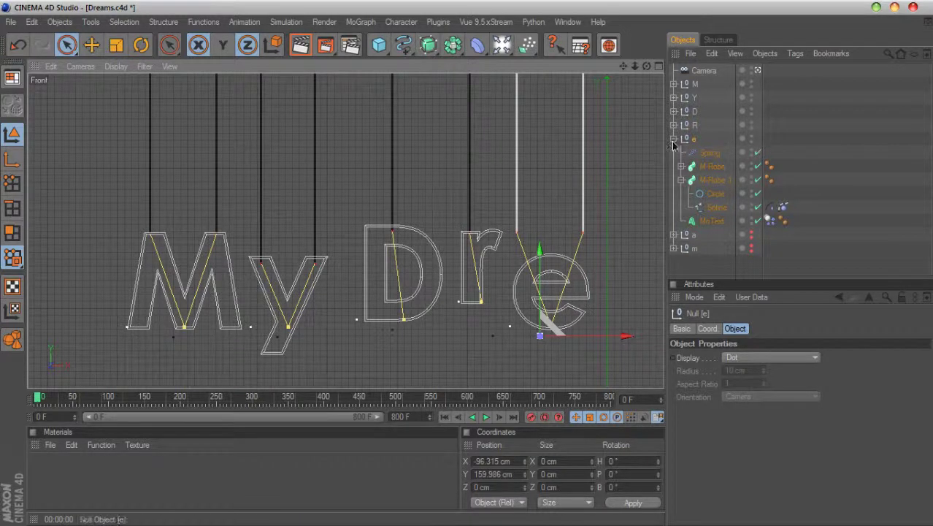
Remove the tags from the Spline of M-Robe.1 in the e group and delete that second rope.
left_click(769, 209)
key("Delete")
left_click(768, 208)
key("Delete")
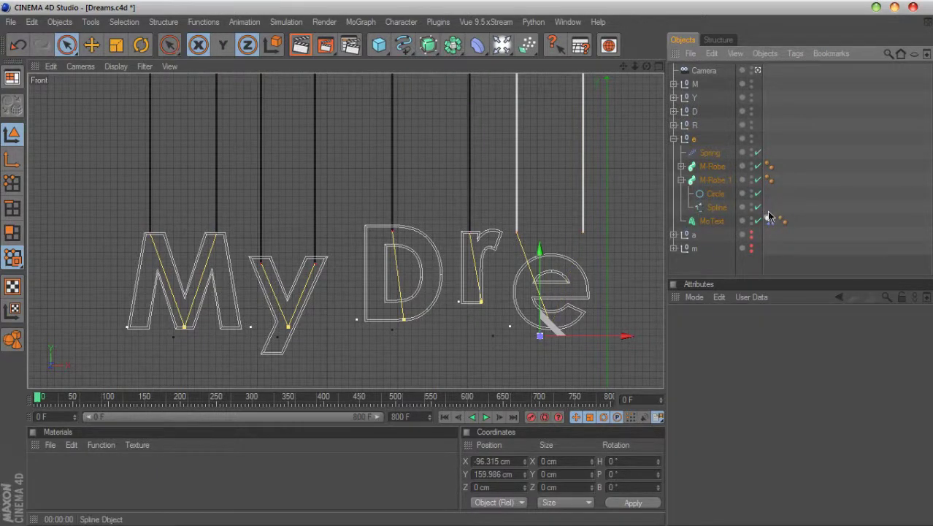
left_click(715, 181)
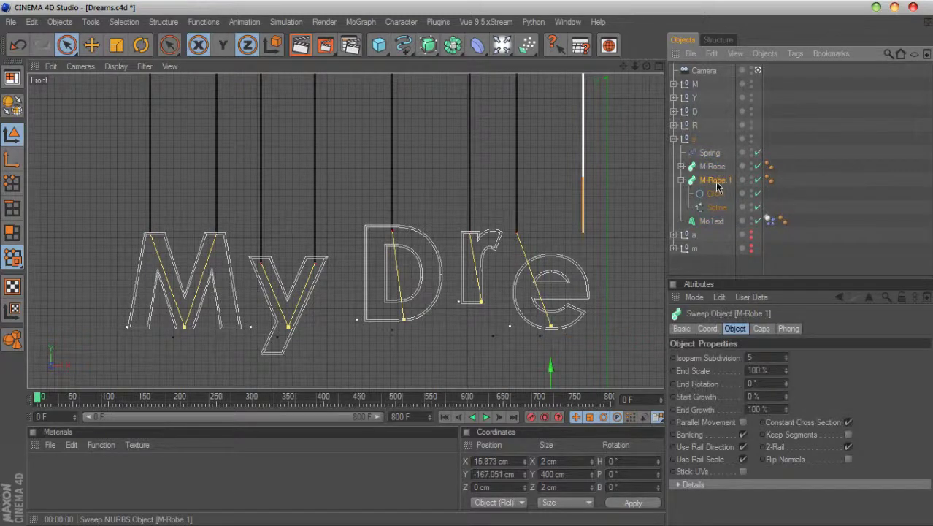
key("Delete")
Move the Spline of the remaining M-Robe to the top centre of the e, at about X -0.4 cm, Y 282 cm.
left_click(713, 166)
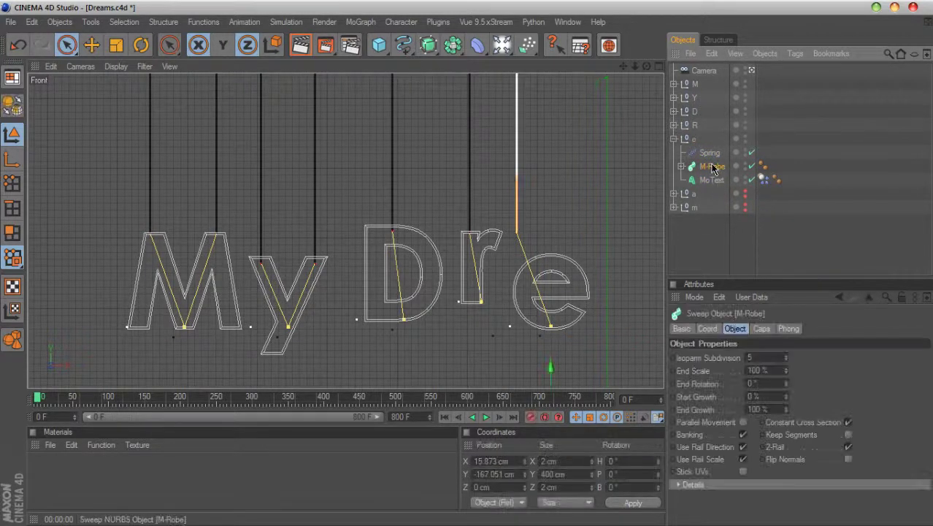
left_click(681, 167)
left_click(719, 195)
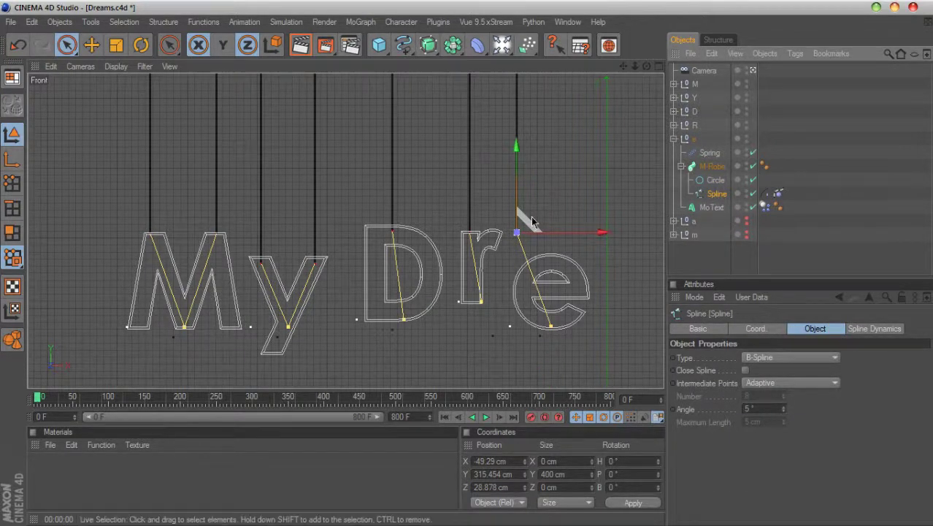
left_click_drag(534, 221, 568, 244)
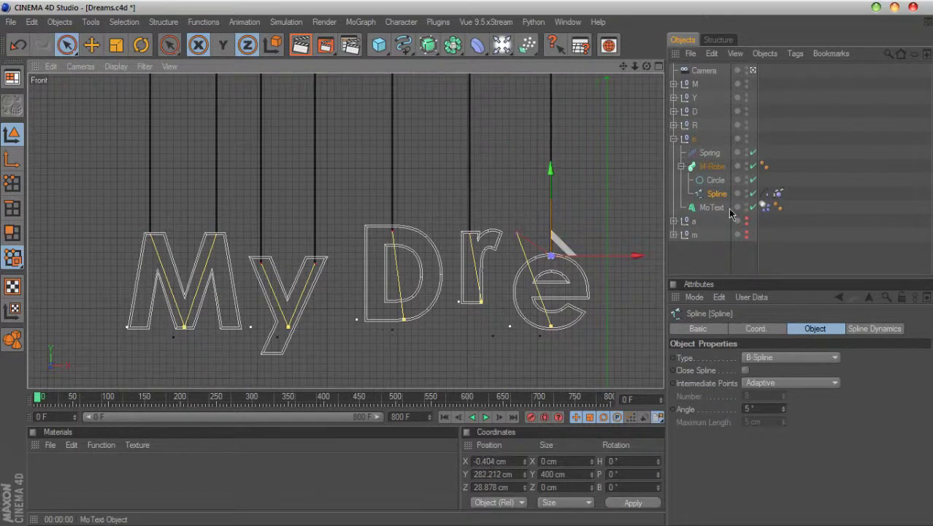
Delete the Constraint and Spline Dynamics tags from the Spline in the e group's M-Robe.
left_click(764, 195)
key("Delete")
left_click(765, 195)
key("Delete")
left_click_drag(766, 204, 766, 204)
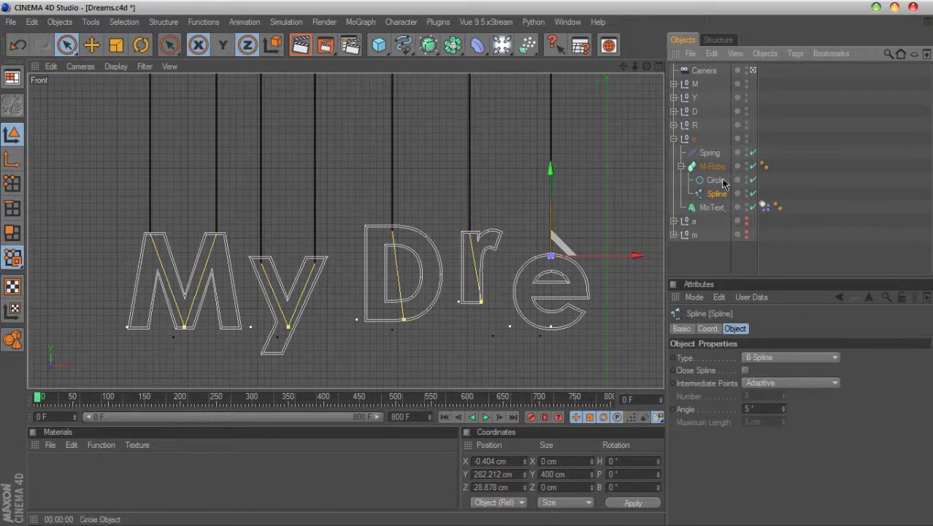
With the e group's M-Robe disabled, add a Spline Dynamics tag to its Spline and fix the spline's top point.
left_click(753, 167)
left_click(12, 182)
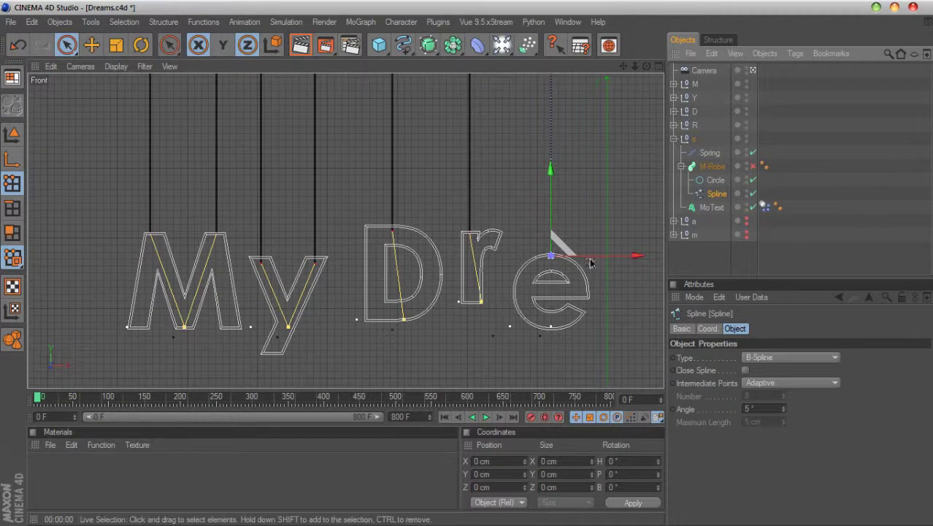
left_click_drag(623, 68, 608, 279)
scroll(574, 149, "up", 3)
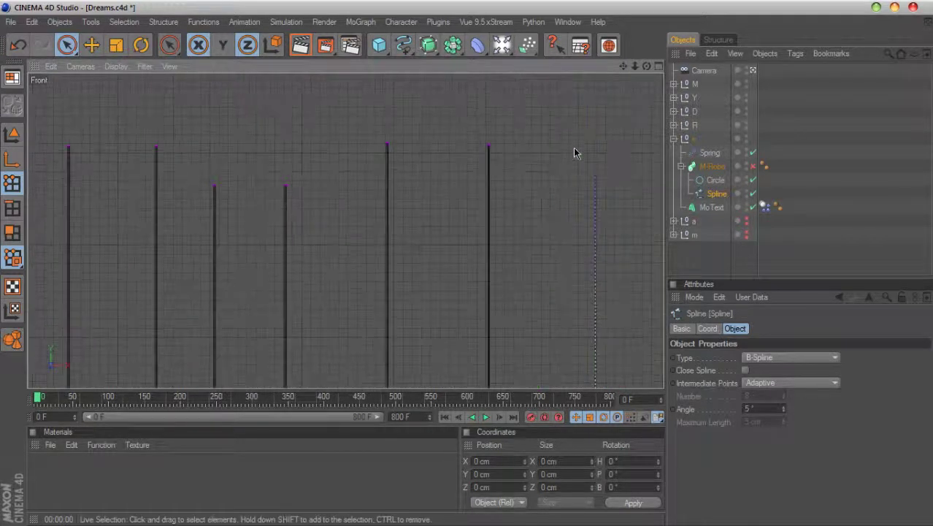
left_click(596, 174)
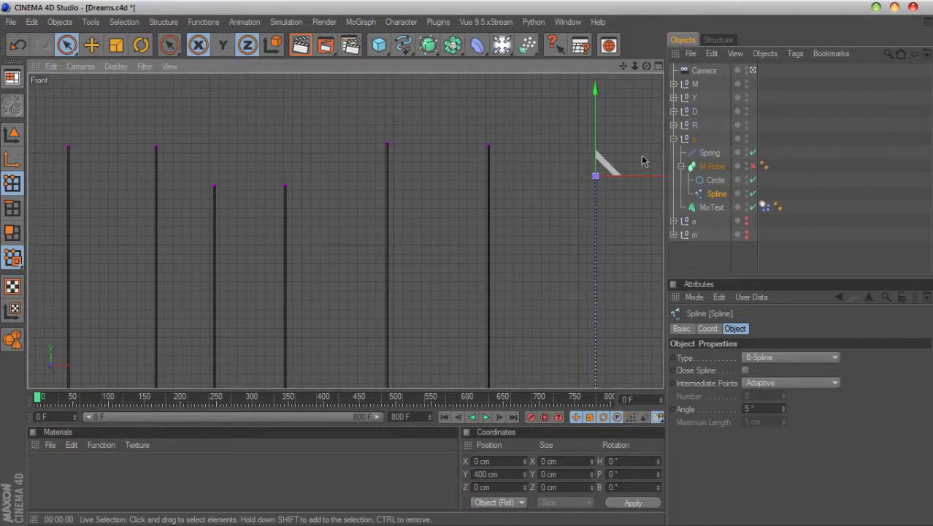
right_click(717, 194)
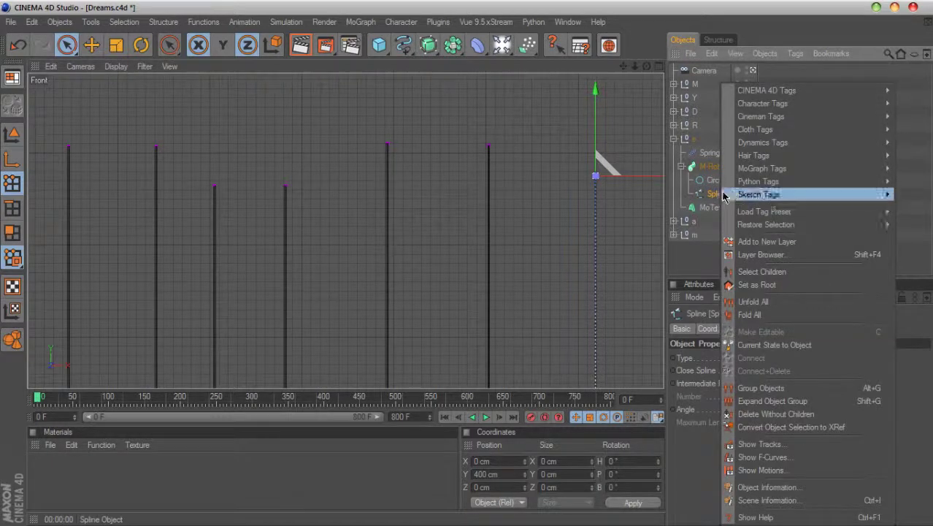
mouse_move(753, 155)
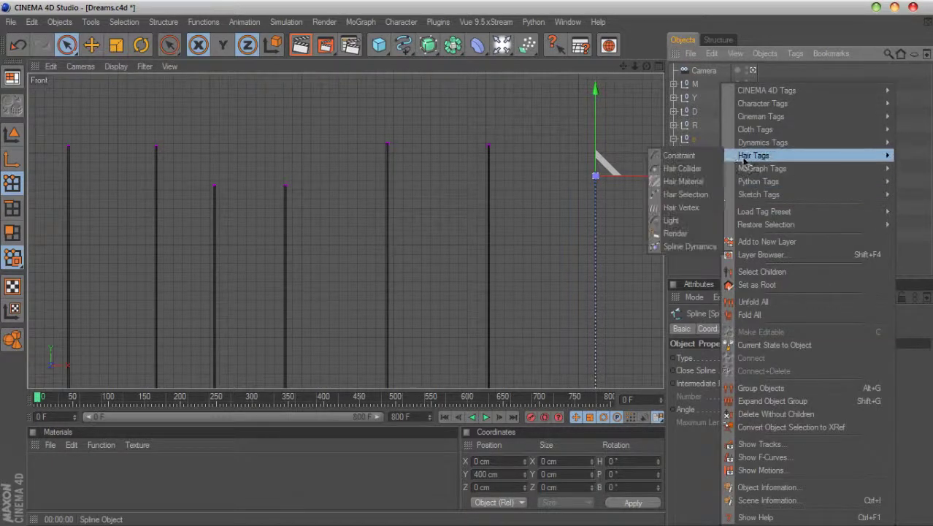
left_click(689, 247)
left_click(713, 446)
Add a Constraint tag to the e group's Spline for its lowest point, using the group's MoText as the Object.
left_click_drag(623, 66, 551, 4)
scroll(612, 111, "up", 3)
left_click_drag(623, 66, 511, 236)
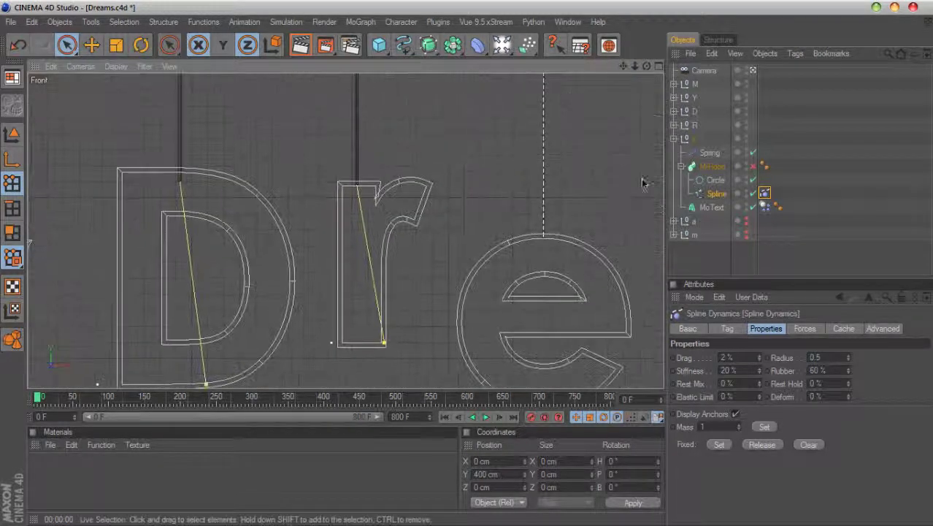
left_click(544, 242)
right_click(716, 194)
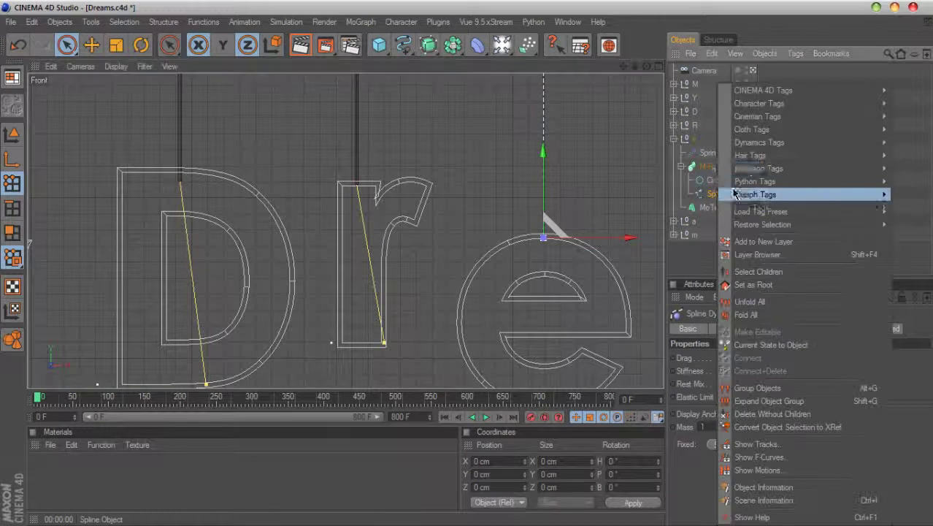
mouse_move(750, 155)
left_click(673, 153)
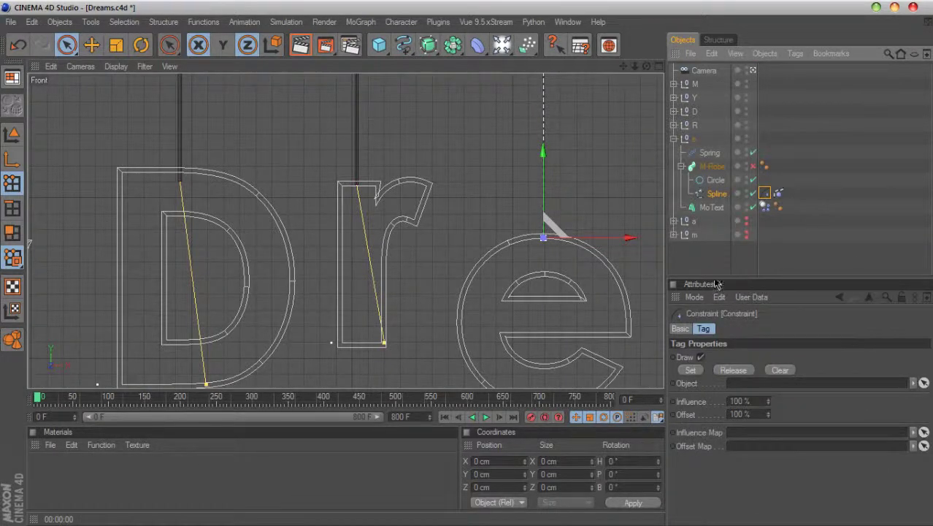
left_click_drag(709, 208, 744, 384)
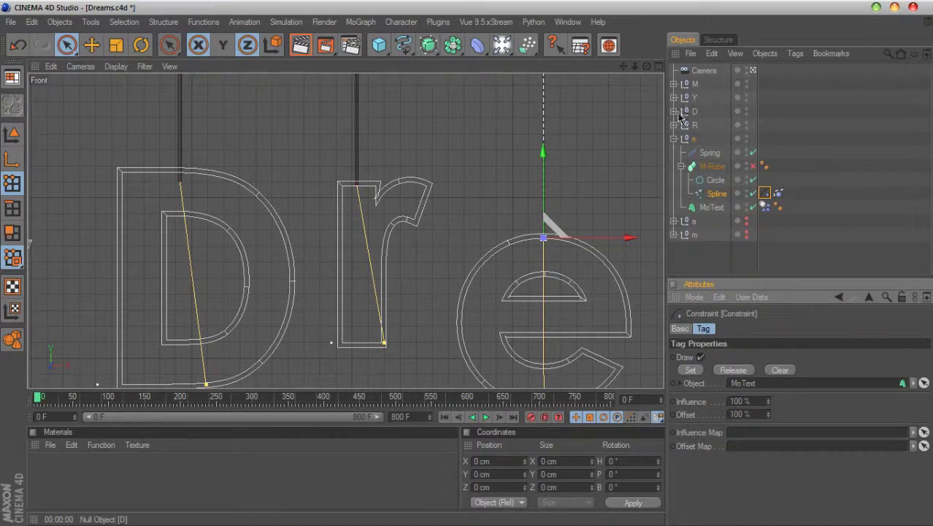
Set the e group's Spring Attachment B offset to 0 cm in X and 501 cm in Y.
left_click(710, 154)
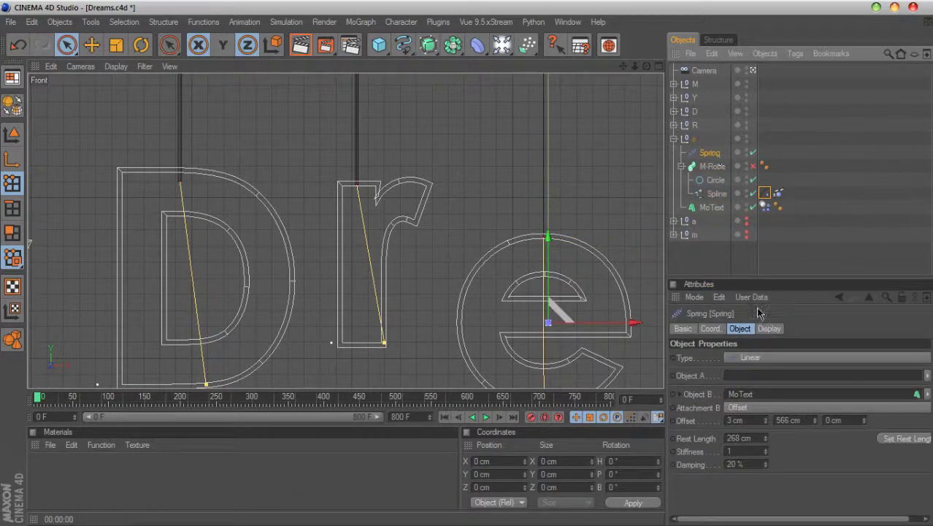
left_click_drag(814, 421, 814, 412)
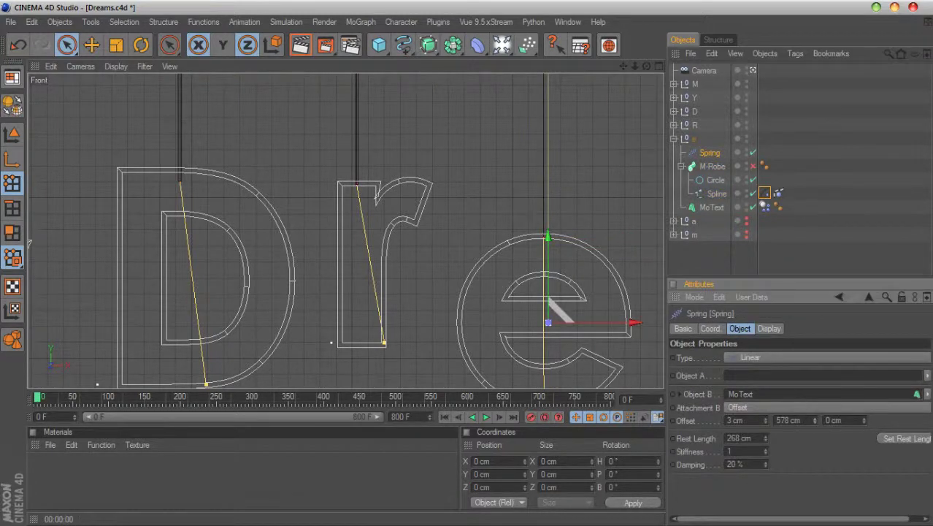
left_click_drag(623, 66, 609, 449)
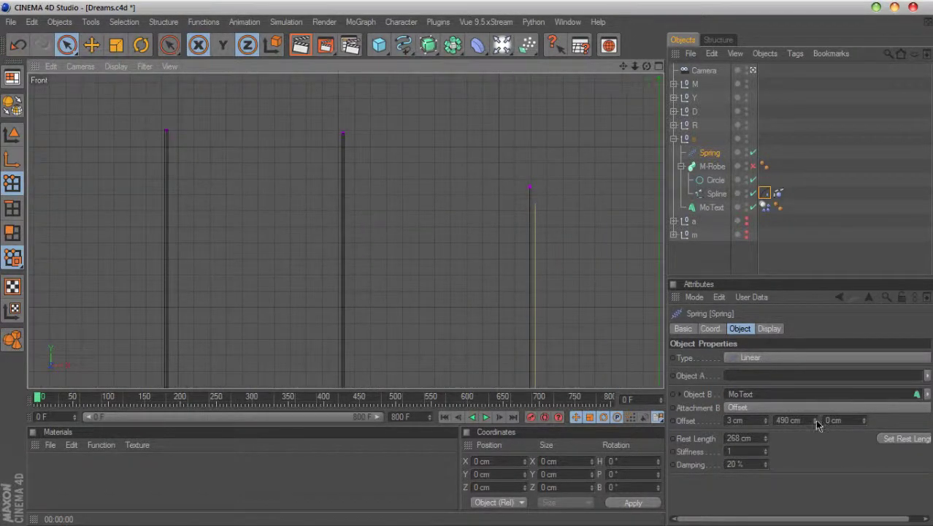
left_click_drag(816, 421, 816, 420)
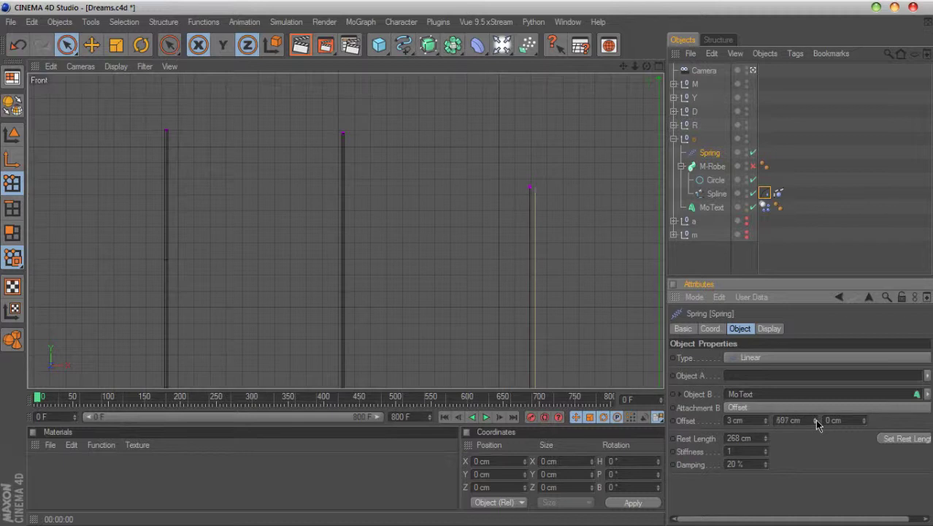
left_click_drag(623, 65, 610, 19)
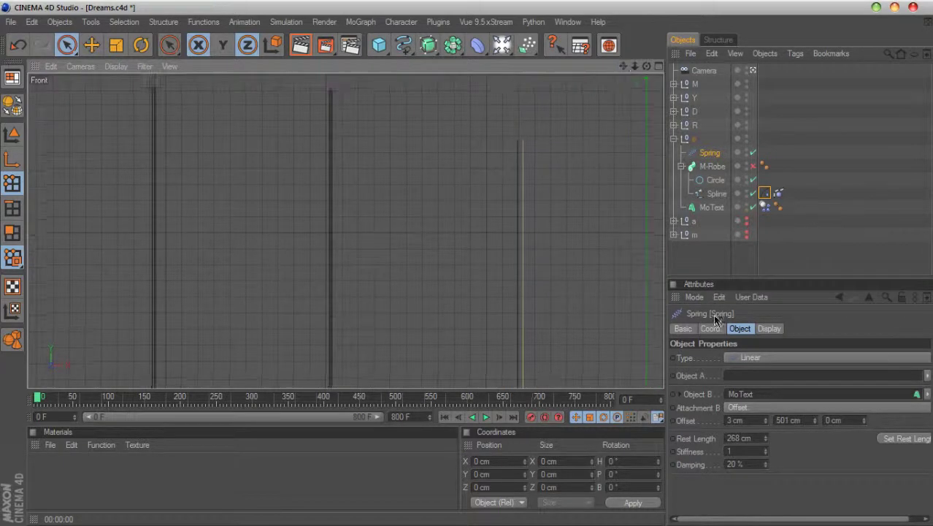
left_click(766, 424)
left_click(766, 423)
left_click(767, 423)
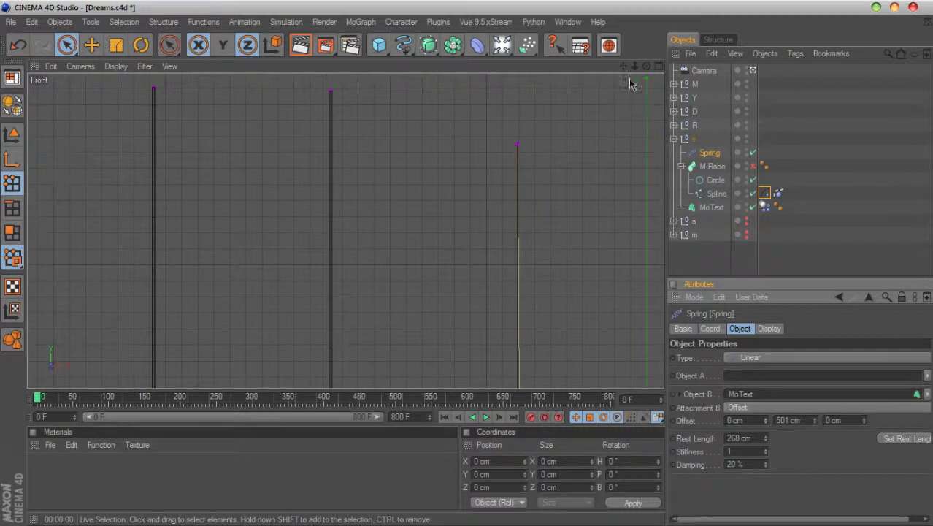
Move the e group's Spring along X to line up with the rope and raise it to near the top of the letter.
left_click_drag(625, 66, 636, 4)
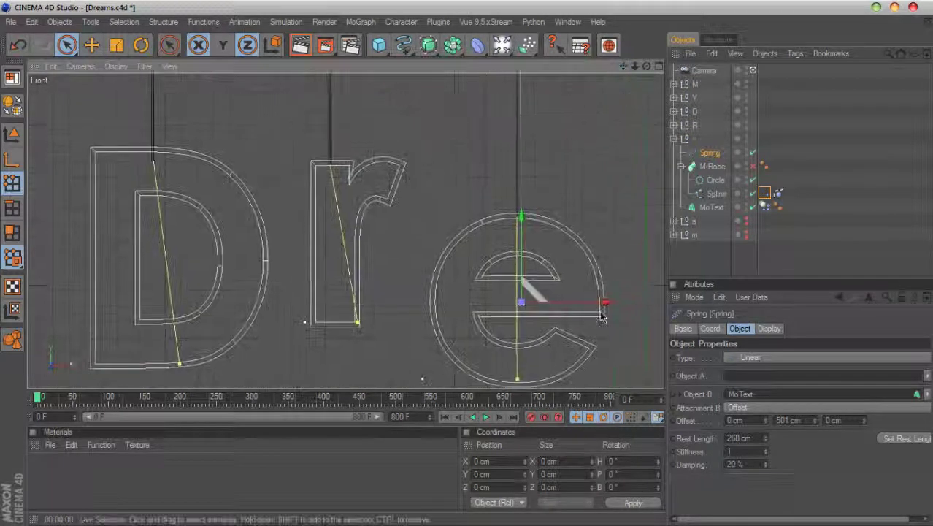
left_click_drag(591, 309, 585, 309)
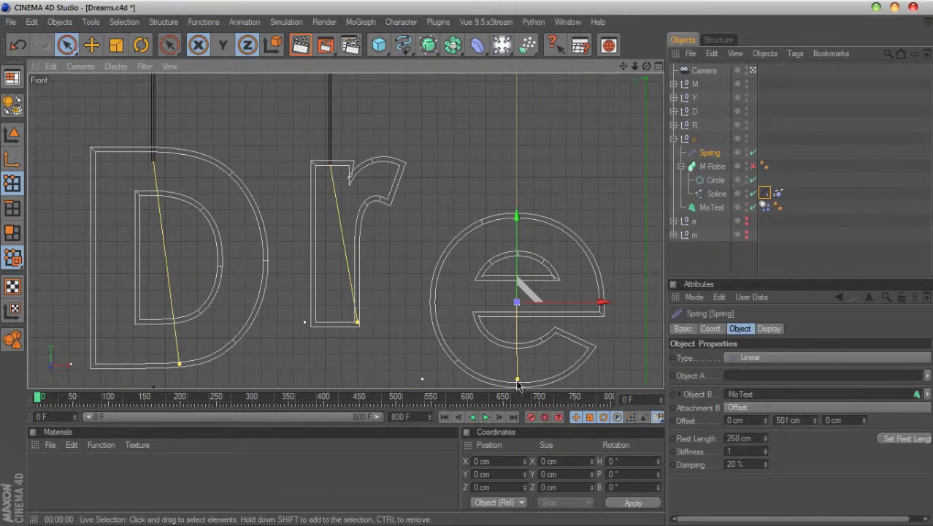
left_click_drag(518, 249, 518, 181)
left_click_drag(623, 65, 615, 168)
left_click_drag(616, 350, 635, 100)
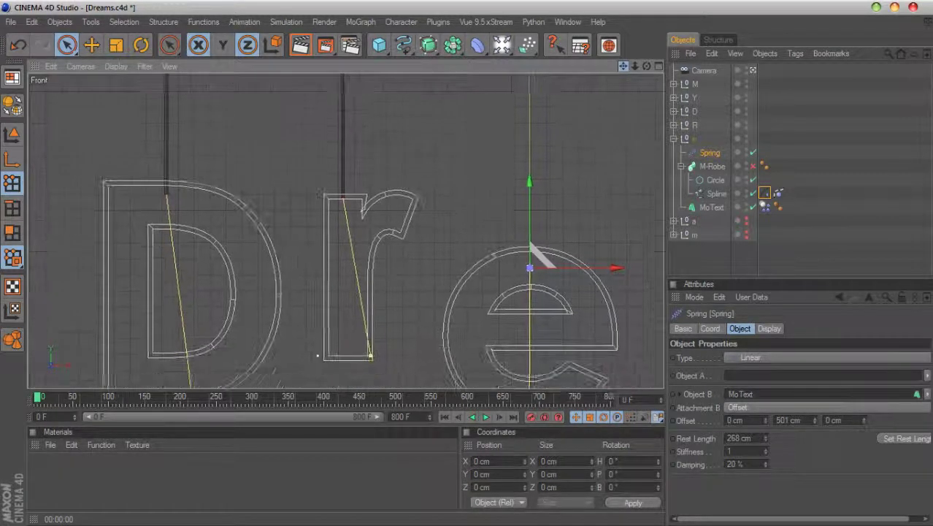
Set the collision shape of the e MoText's Dynamics Body tag to Automatic (MoDynamics).
left_click(764, 208)
left_click(798, 329)
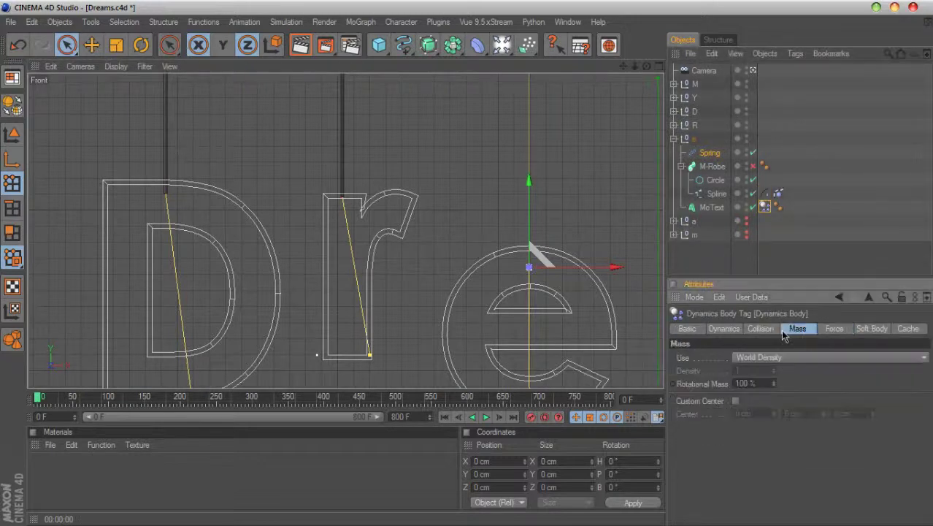
left_click(760, 330)
left_click(786, 402)
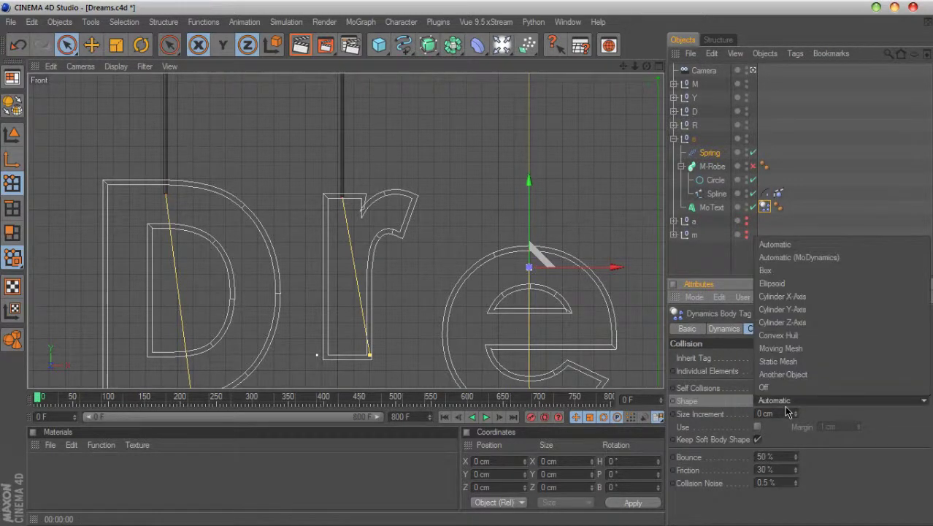
left_click(800, 265)
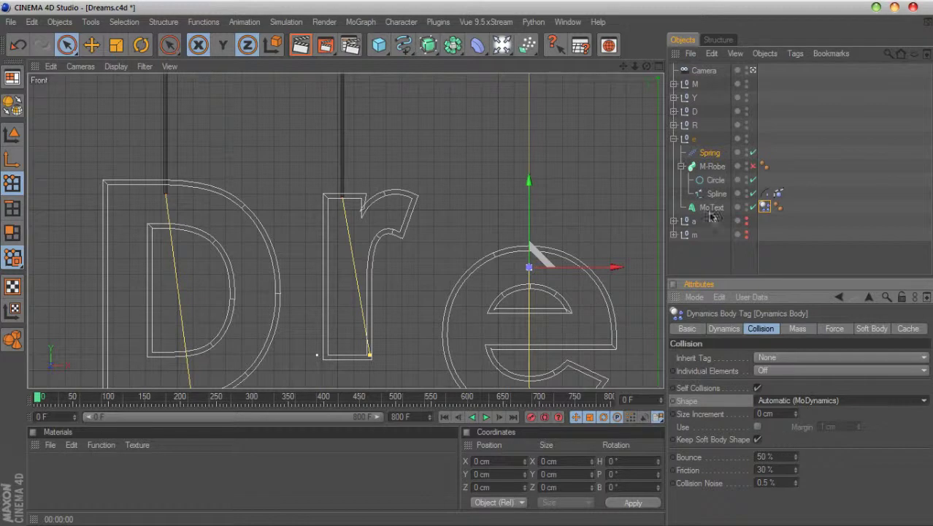
Collapse the e group, play the simulation in a full-size perspective view and return to the first frame.
left_click(674, 139)
left_click(659, 65)
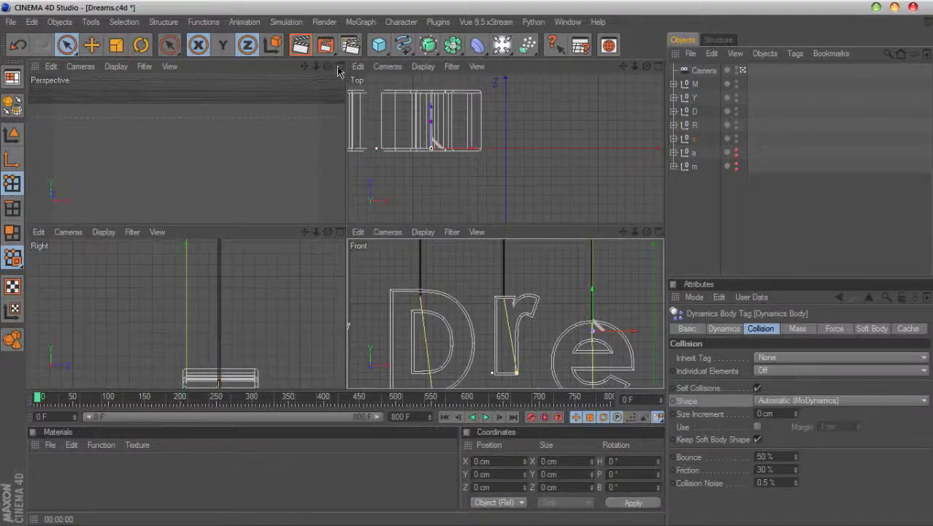
middle_click(261, 90)
left_click(486, 417)
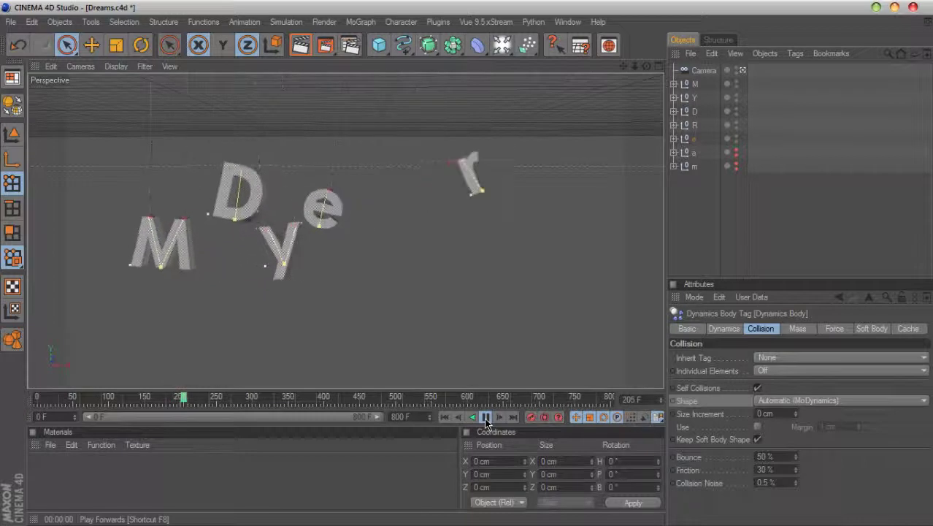
left_click(444, 417)
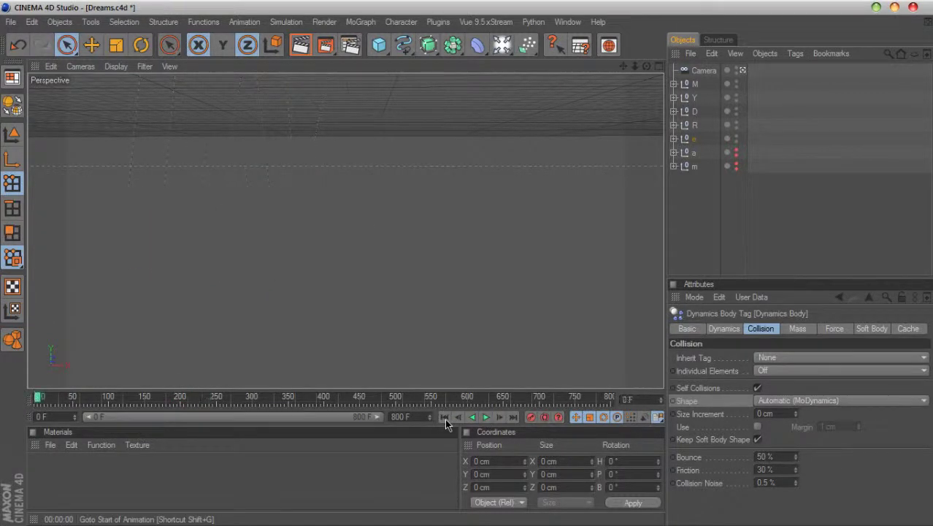
Set the mass of the R MoText's Dynamics Body tag to Custom Density with a density of 1000.
left_click(674, 125)
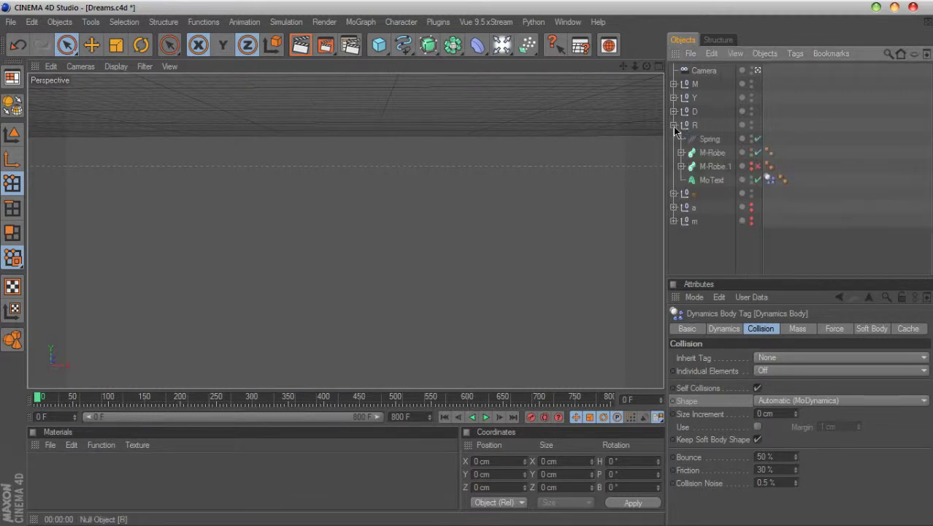
left_click(798, 328)
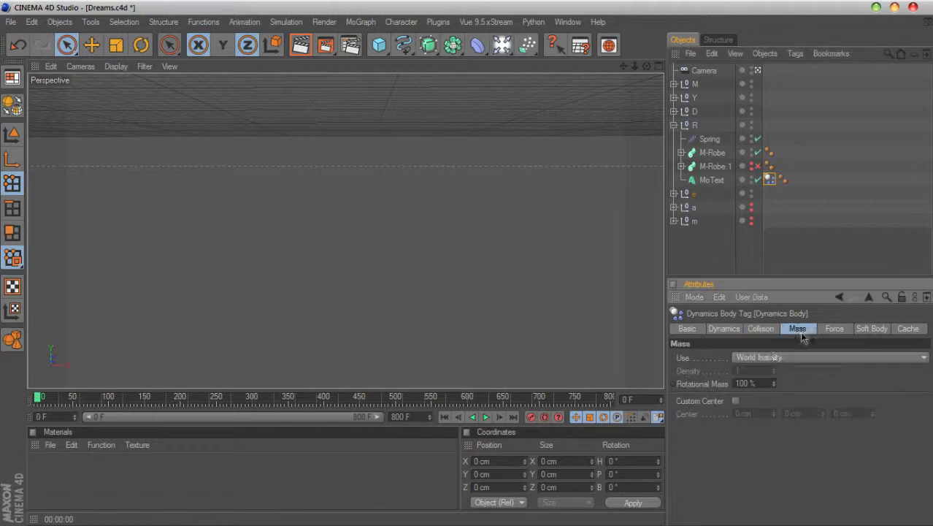
left_click(775, 357)
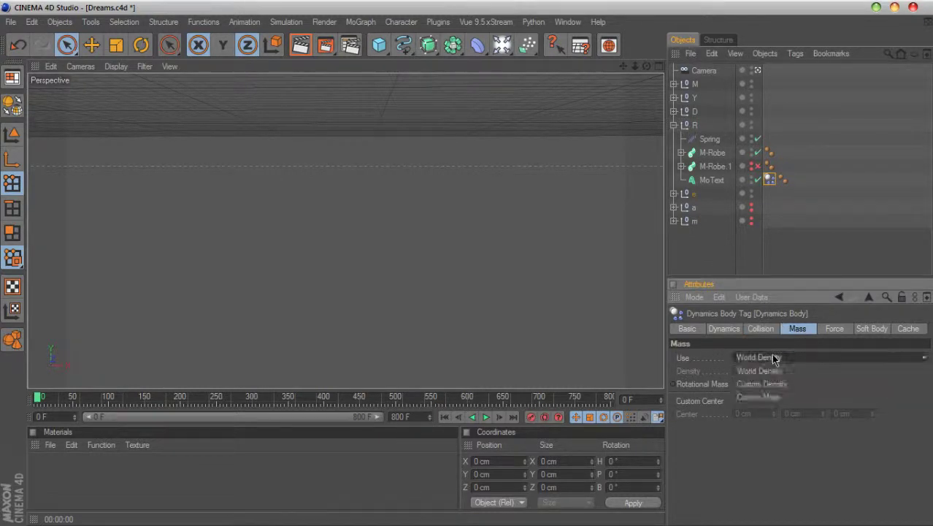
left_click(775, 385)
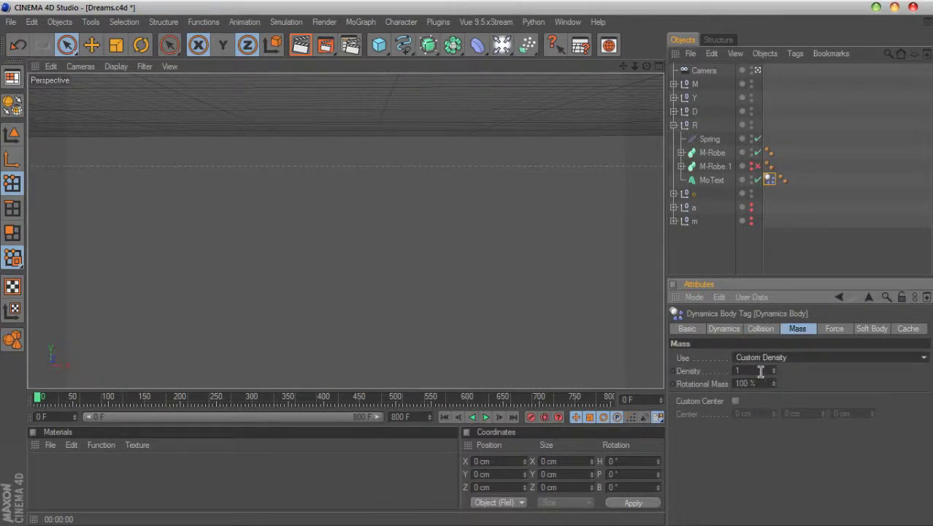
double_click(760, 371)
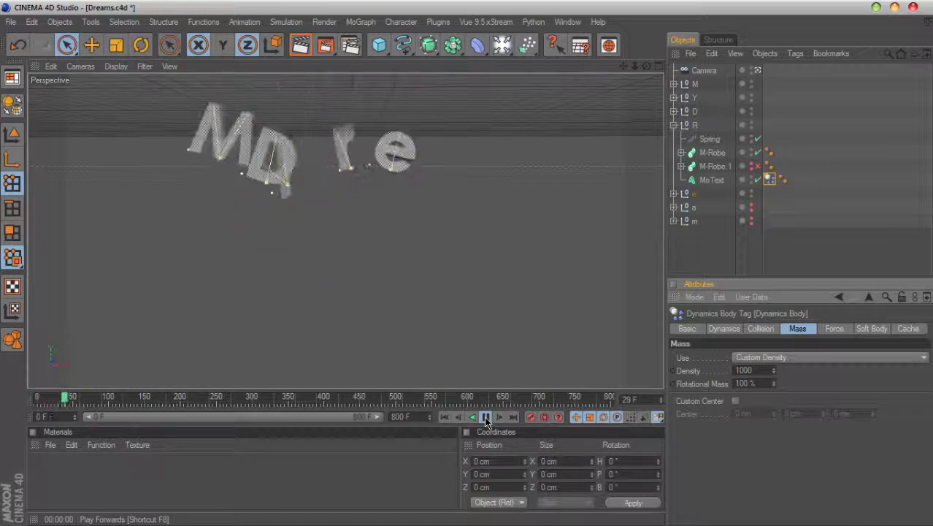
Stop the playback, return to the first frame and set the e MoText's Dynamics Body mass to Custom Density with a density of 800.
left_click(486, 418)
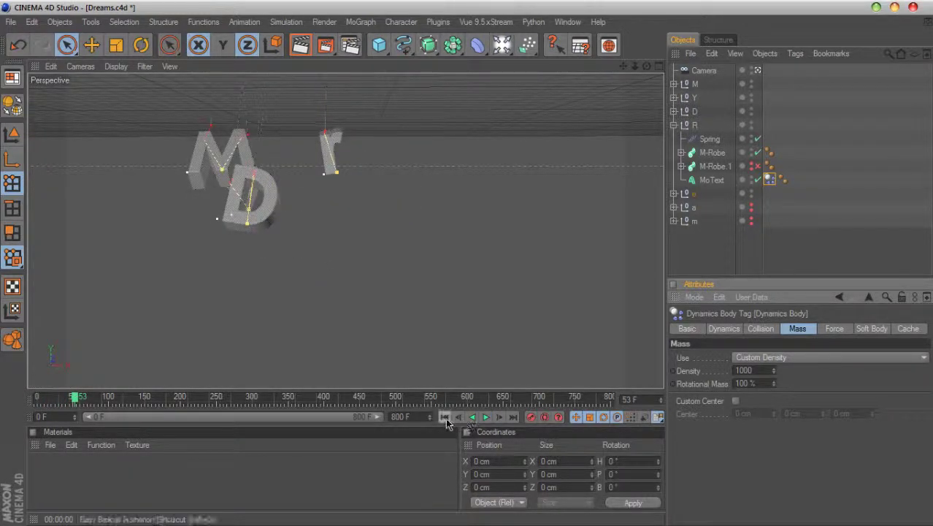
left_click(445, 418)
left_click(673, 194)
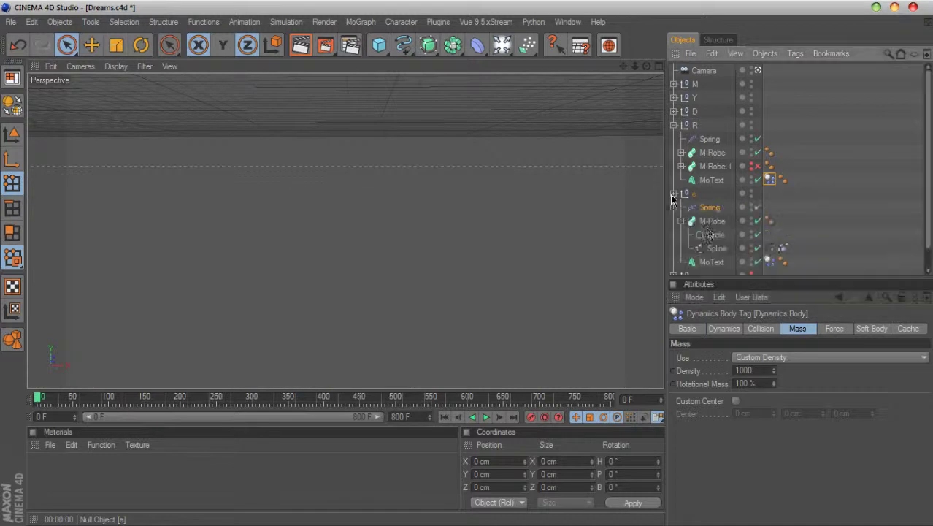
left_click(765, 359)
left_click(758, 379)
double_click(755, 371)
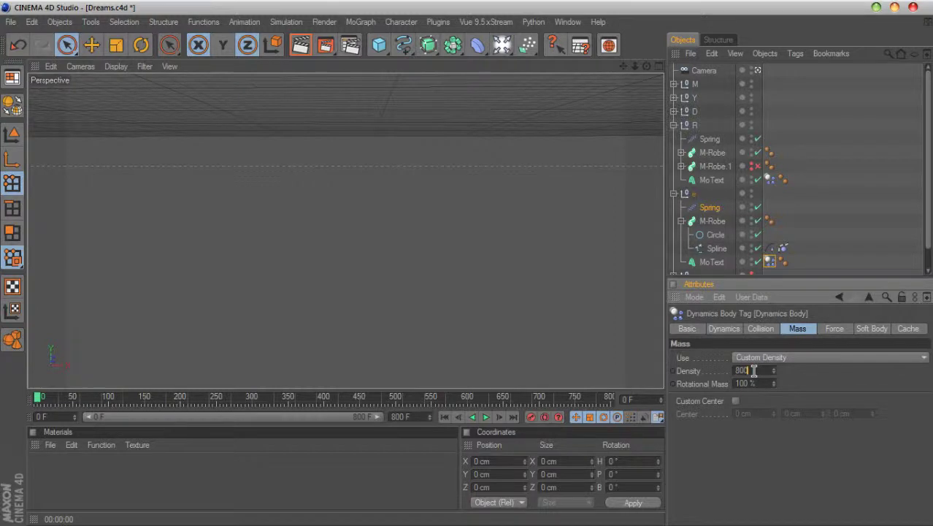
key("Return")
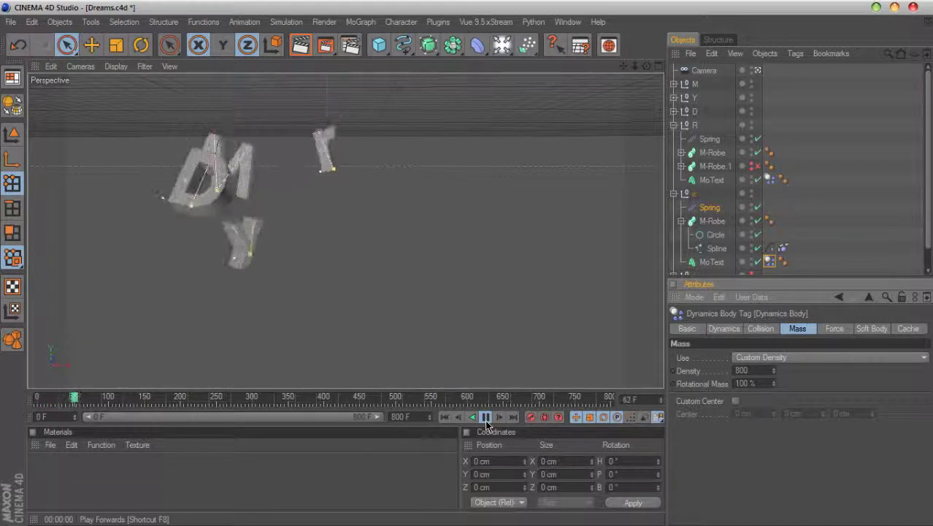
Raise the e MoText's custom density to 1100 and restart the simulation from the first frame.
double_click(761, 368)
type("1100")
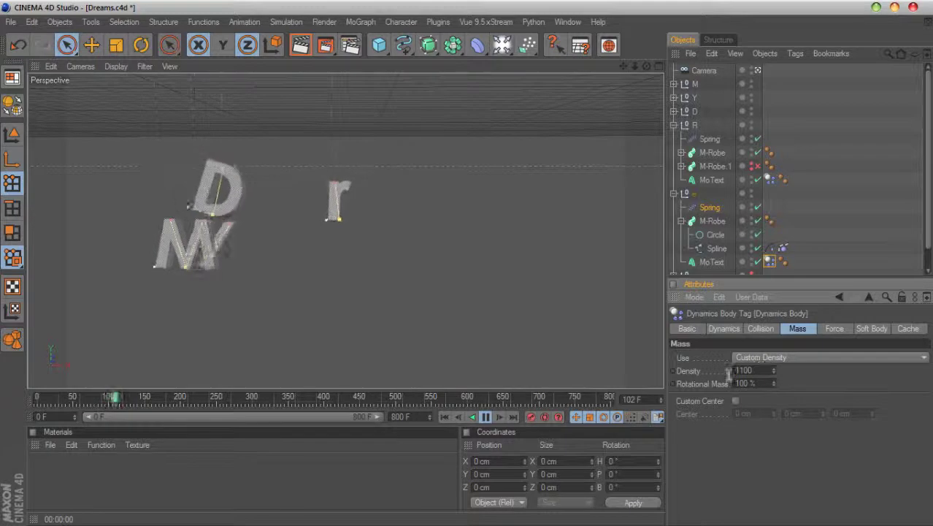
left_click(445, 416)
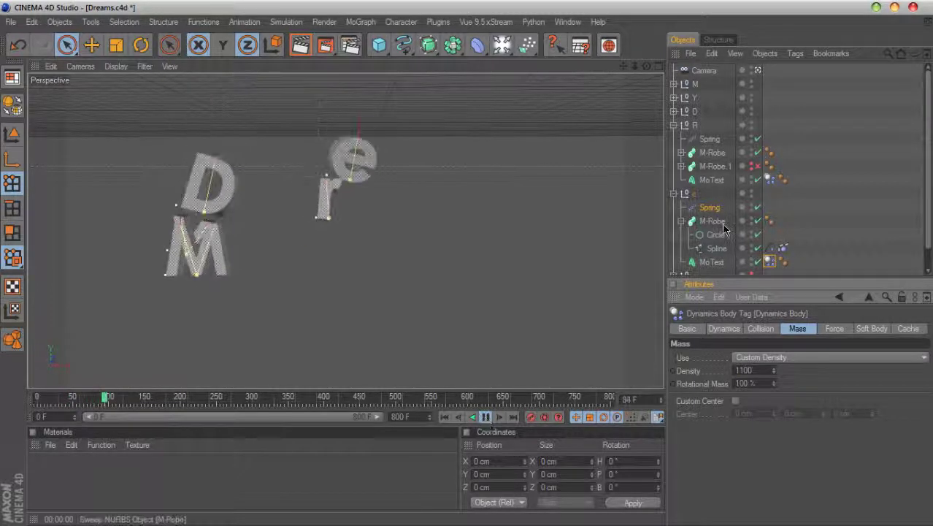
Set the rest length of the e group's Spring to 350 cm and rerun the simulation from the first frame.
left_click(709, 207)
double_click(755, 438)
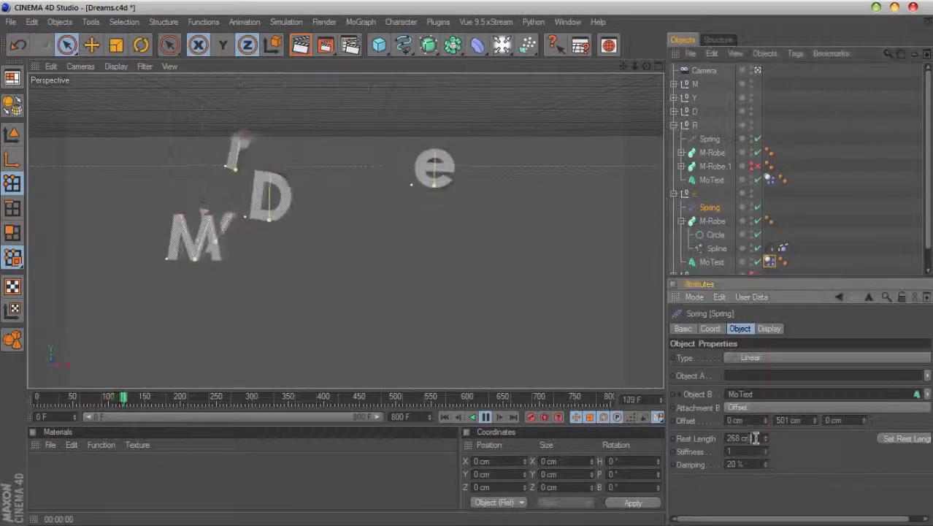
type("150")
key("Return")
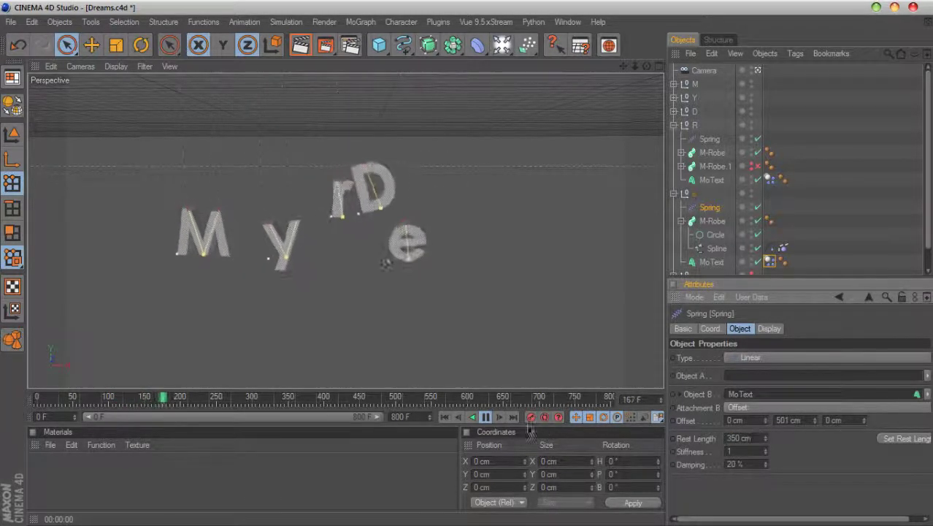
left_click(445, 417)
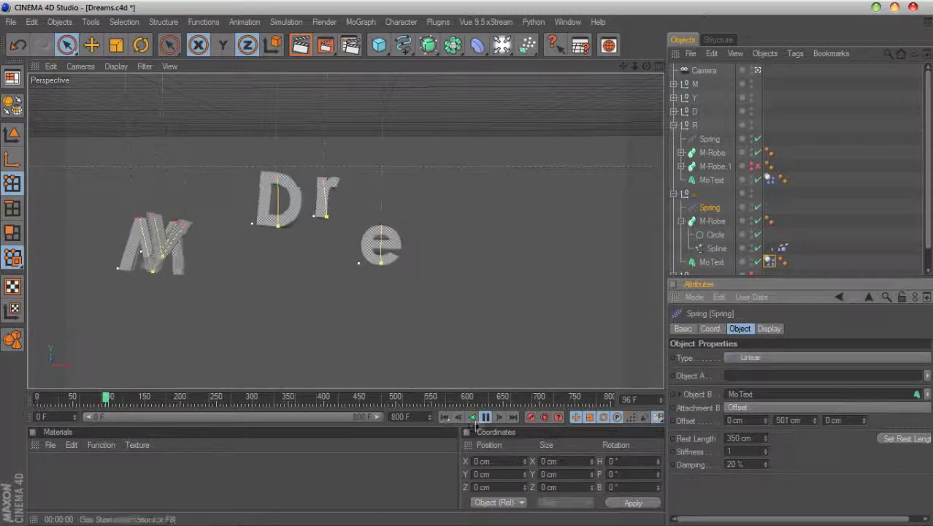
Set the mass of the D MoText's Dynamics Body tag to Custom Density with a density of 1100.
left_click(674, 111)
left_click(771, 193)
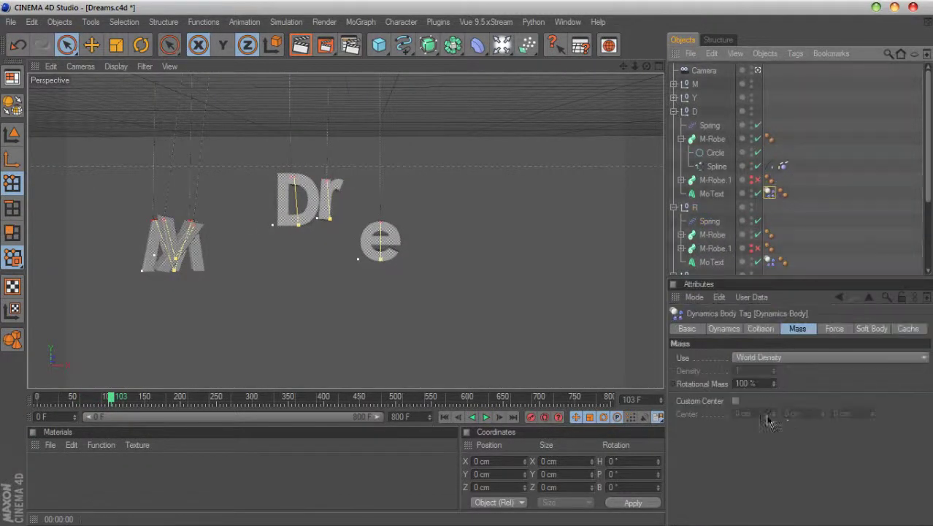
left_click(767, 358)
left_click(763, 382)
left_click(758, 370)
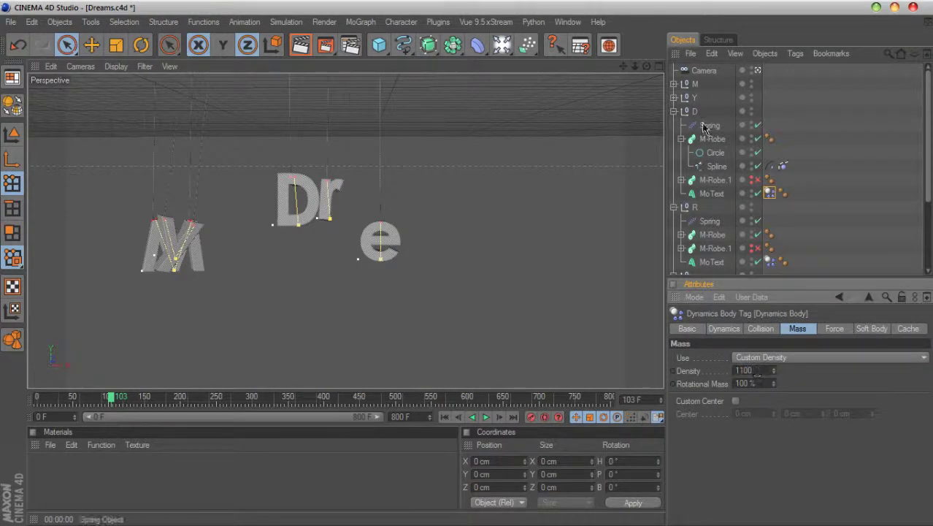
Set the mass of the Y MoText's Dynamics Body tag to Custom Density with a density of 1100.
left_click(674, 98)
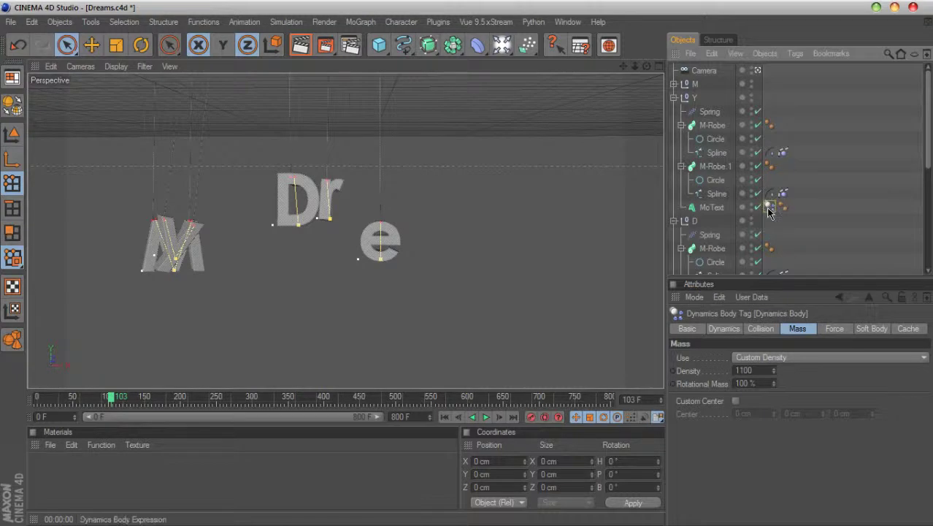
left_click(763, 358)
left_click(763, 382)
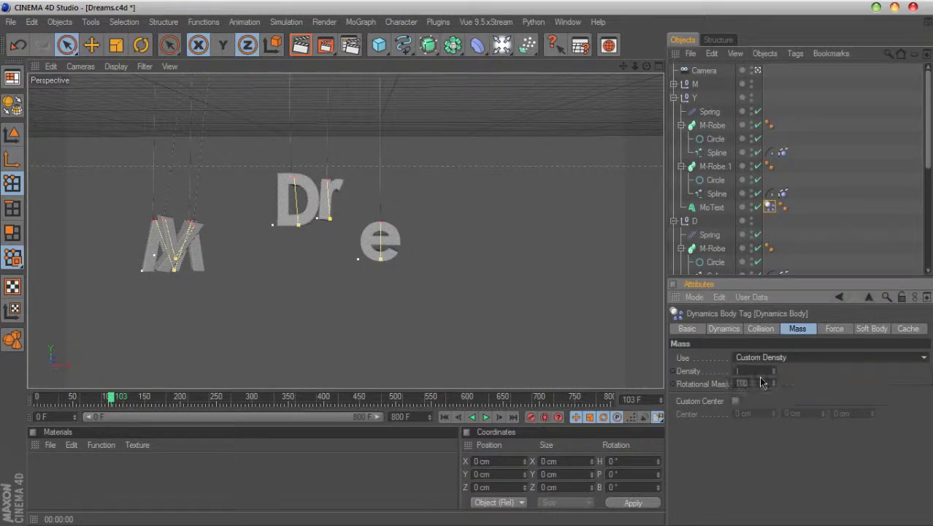
left_click(759, 370)
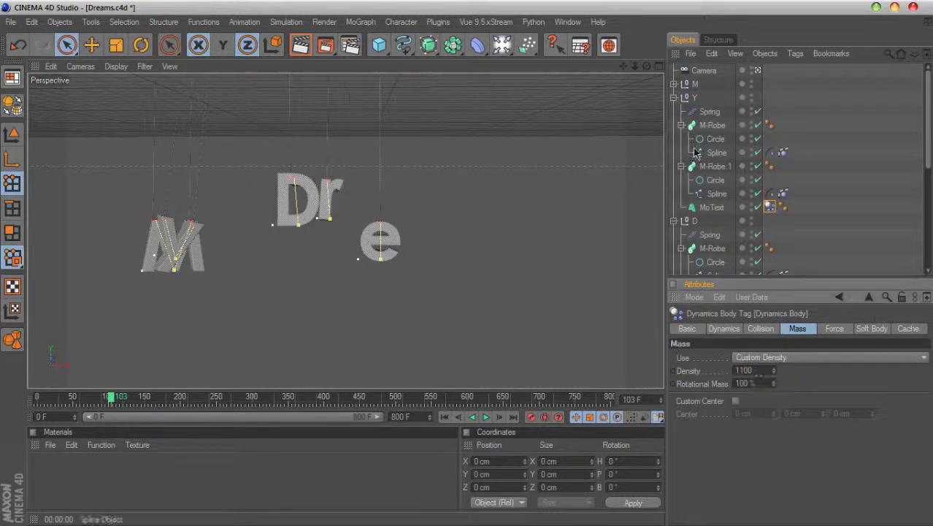
Set the mass of the M MoText's Dynamics Body tag to Custom Density with a density of 1100.
left_click(674, 84)
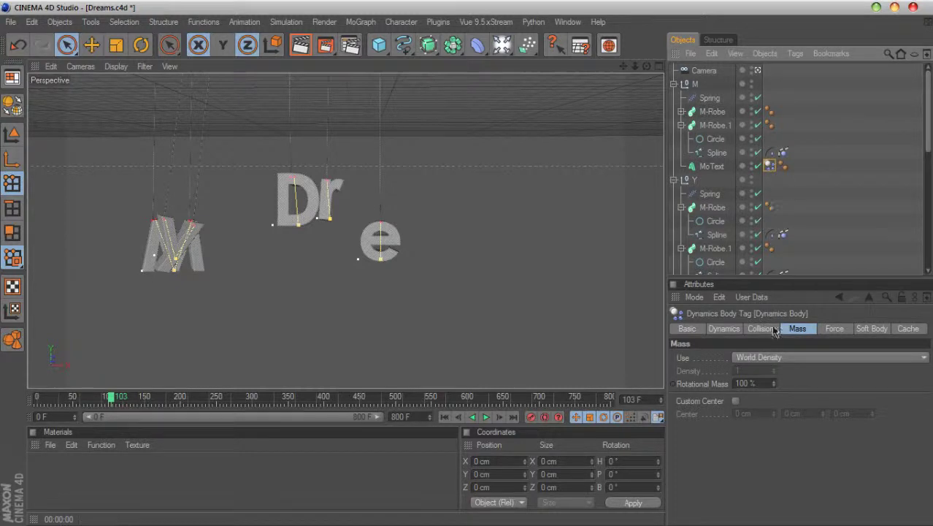
left_click(762, 357)
left_click(767, 392)
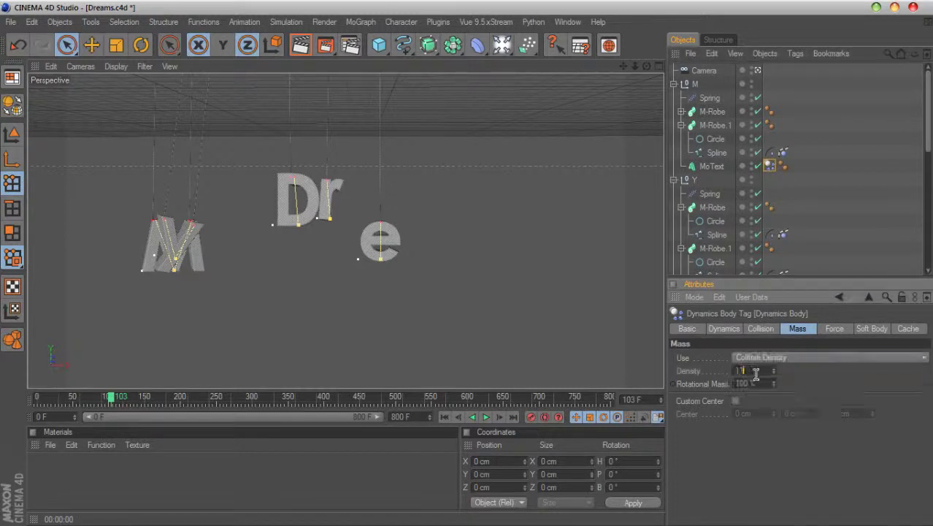
left_click(756, 371)
type("1100")
key("Return")
Play the simulation from the start, render the perspective view at frame 241 and return to the first frame.
left_click(446, 420)
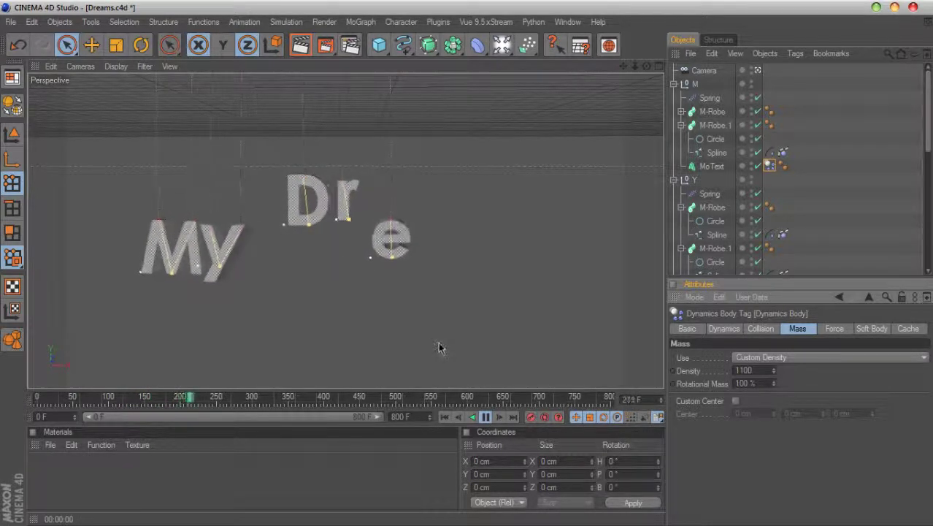
left_click(486, 418)
left_click(302, 49)
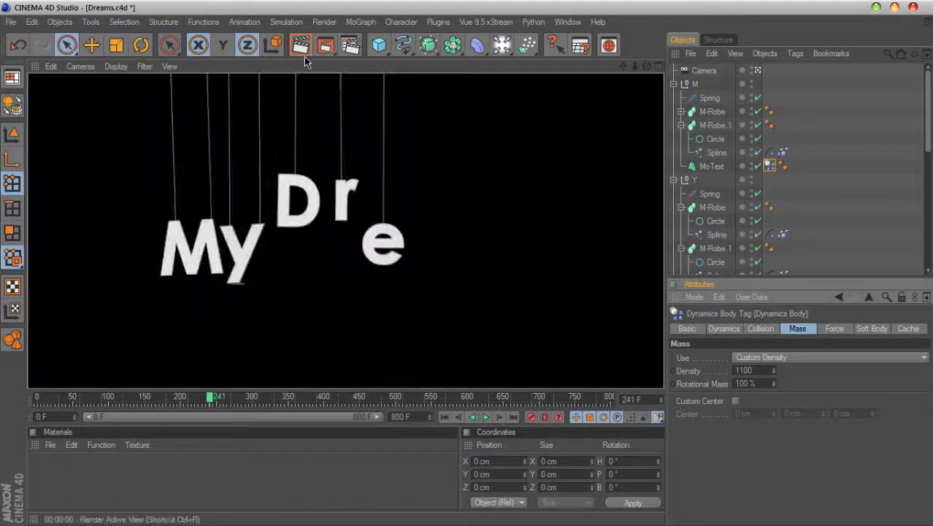
left_click(823, 248)
scroll(823, 249, "down", 7)
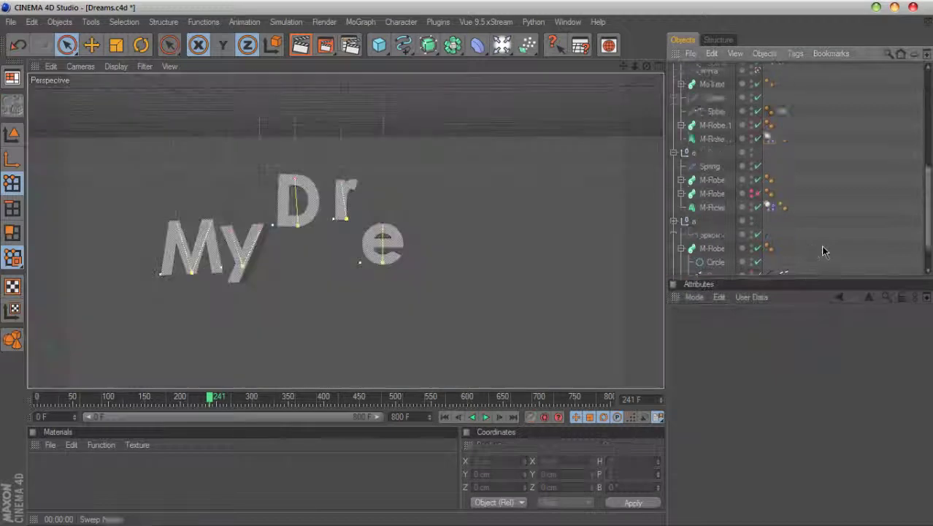
left_click(444, 417)
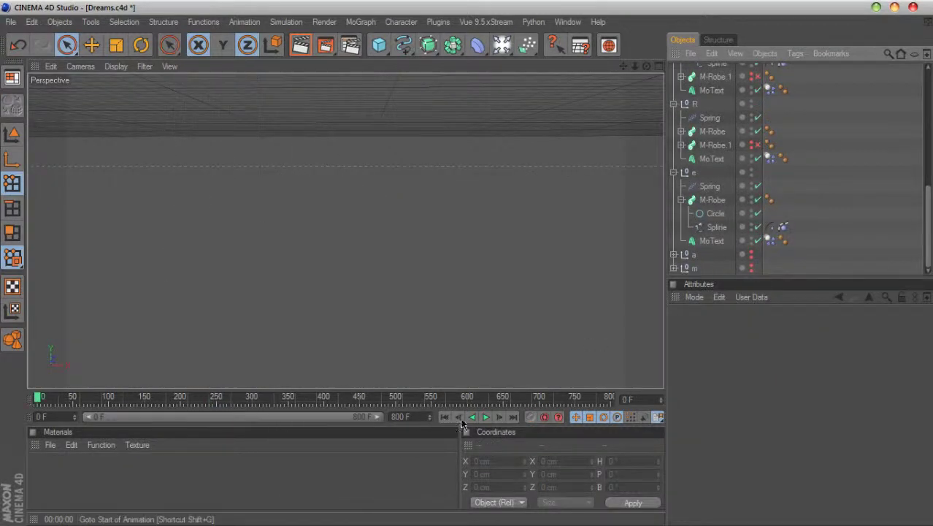